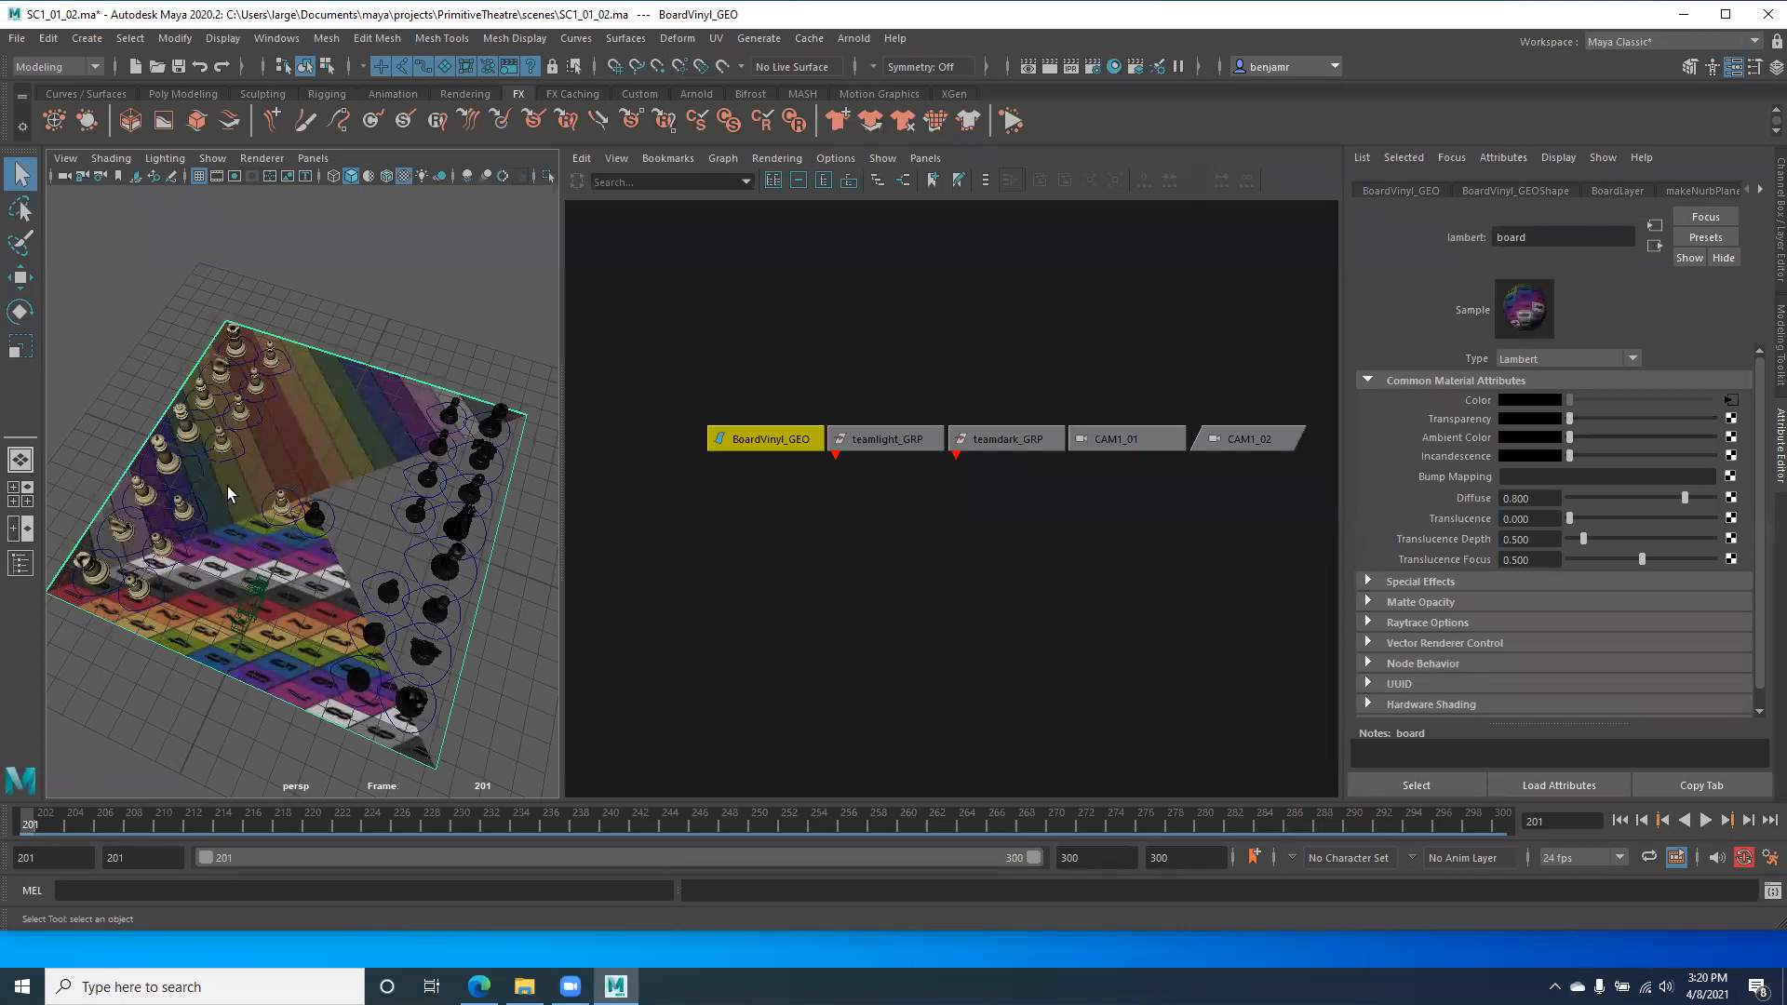
Step: Inspect the image file connected to the color of the chessboard's board material
alt+drag(309, 666, 777, 518)
alt+drag(652, 521, 288, 502)
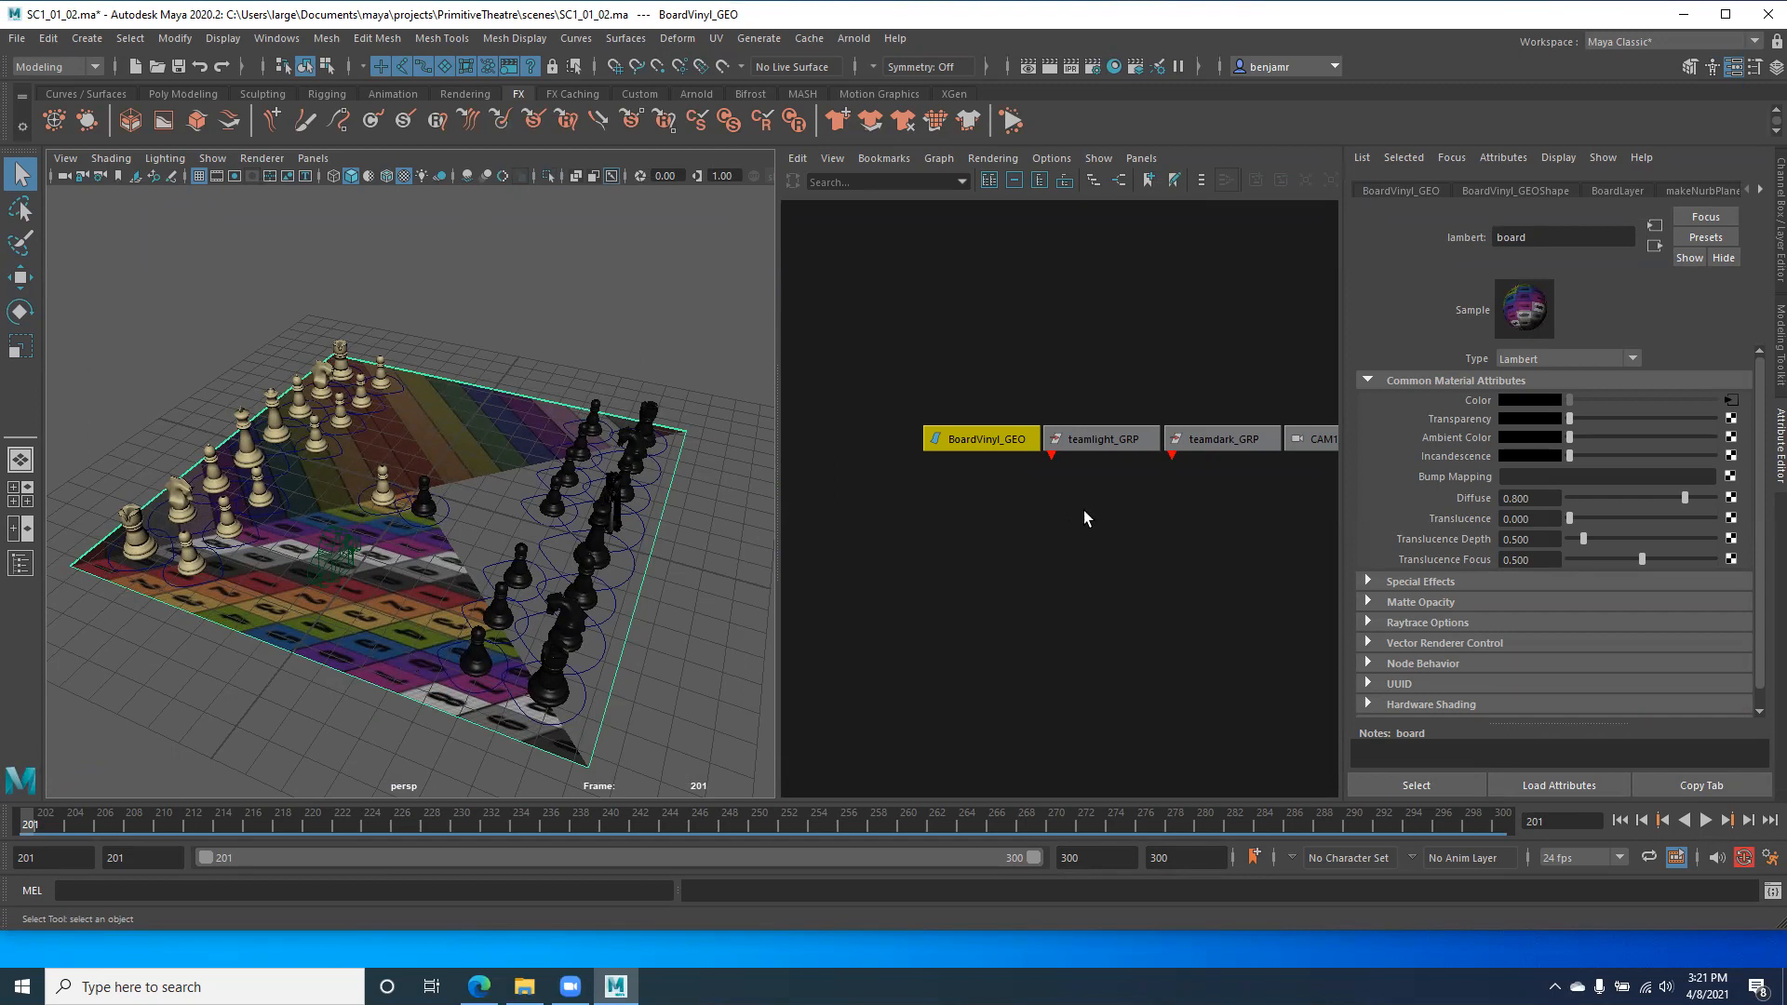
click(1729, 401)
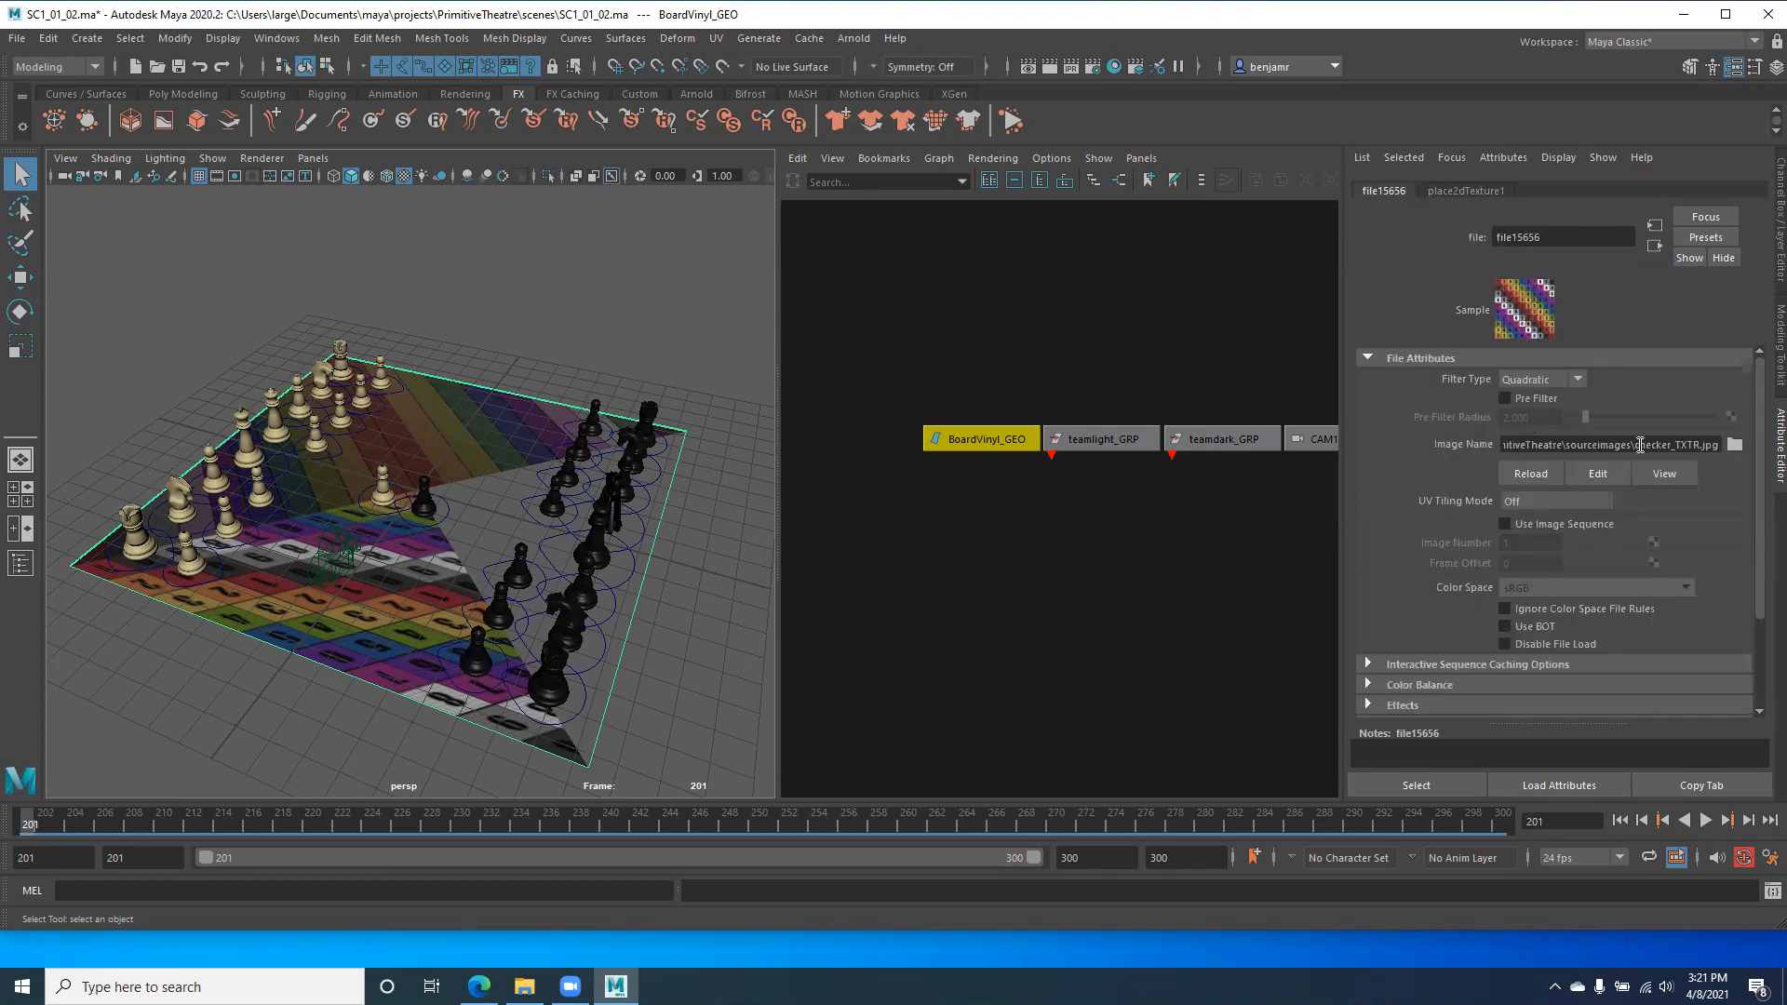
click(1639, 443)
drag(1640, 444, 1766, 456)
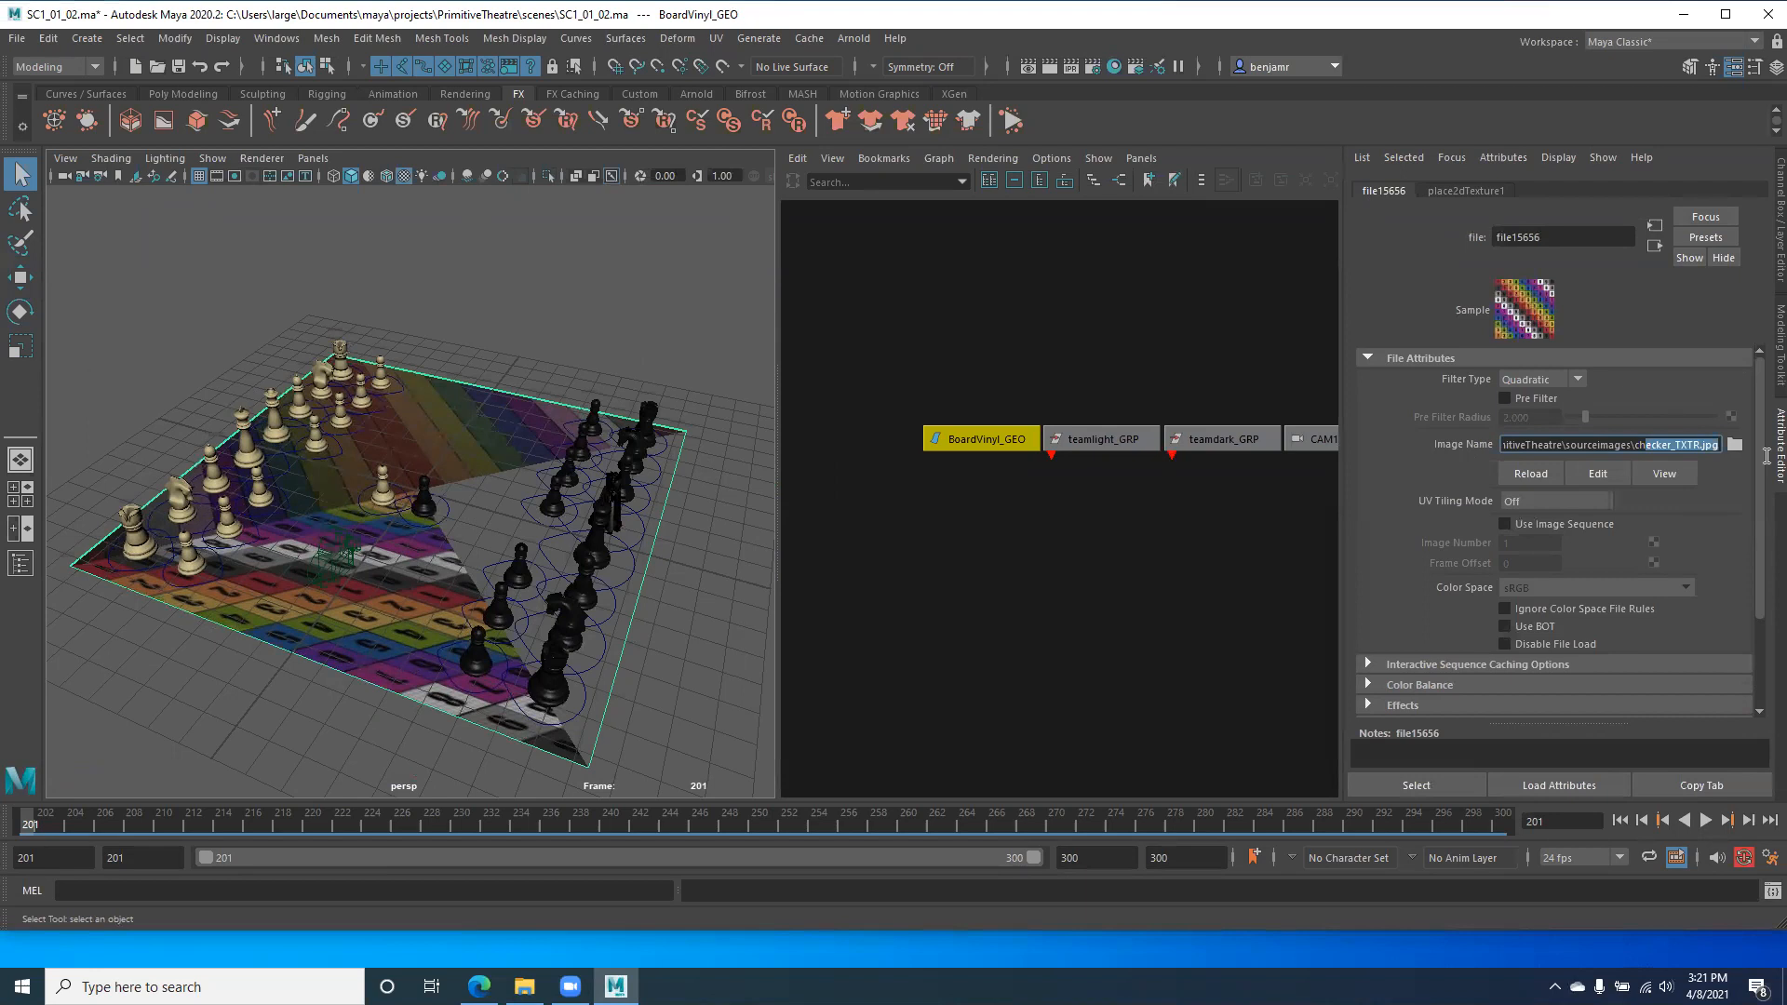
click(603, 622)
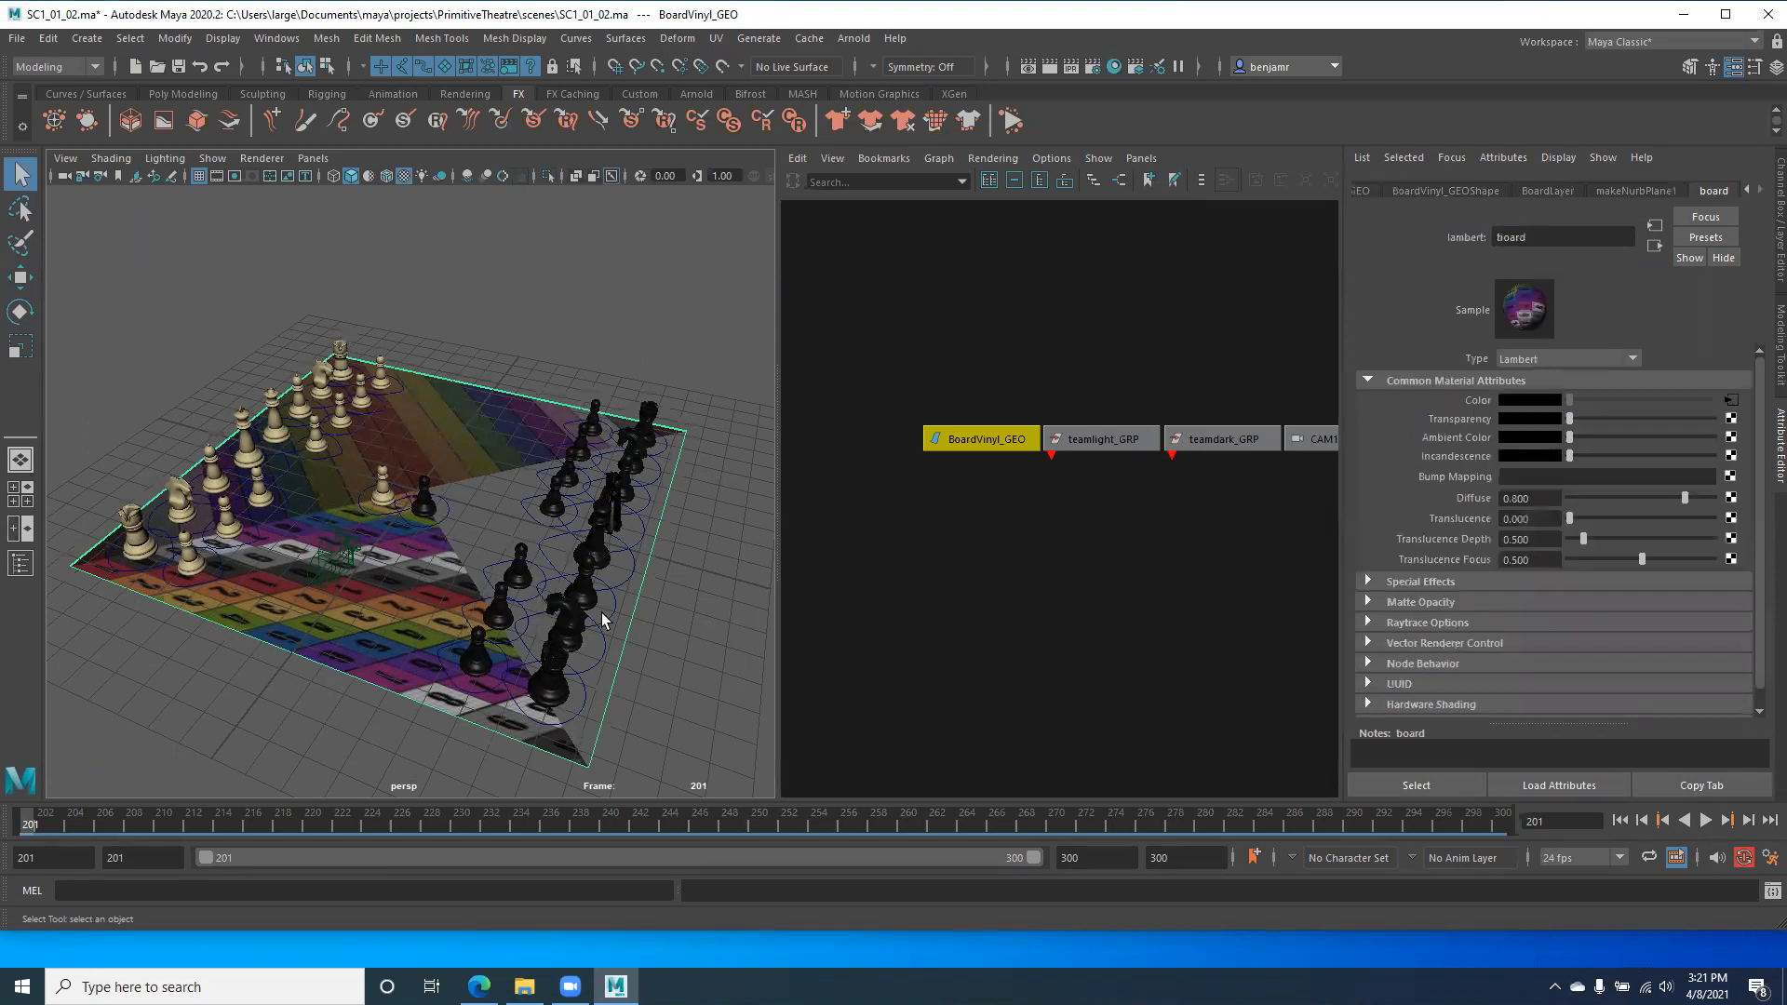
Step: Try breaking the texture connection on the board material's color, check the chessboard, and undo the disconnection
right_click(1476, 402)
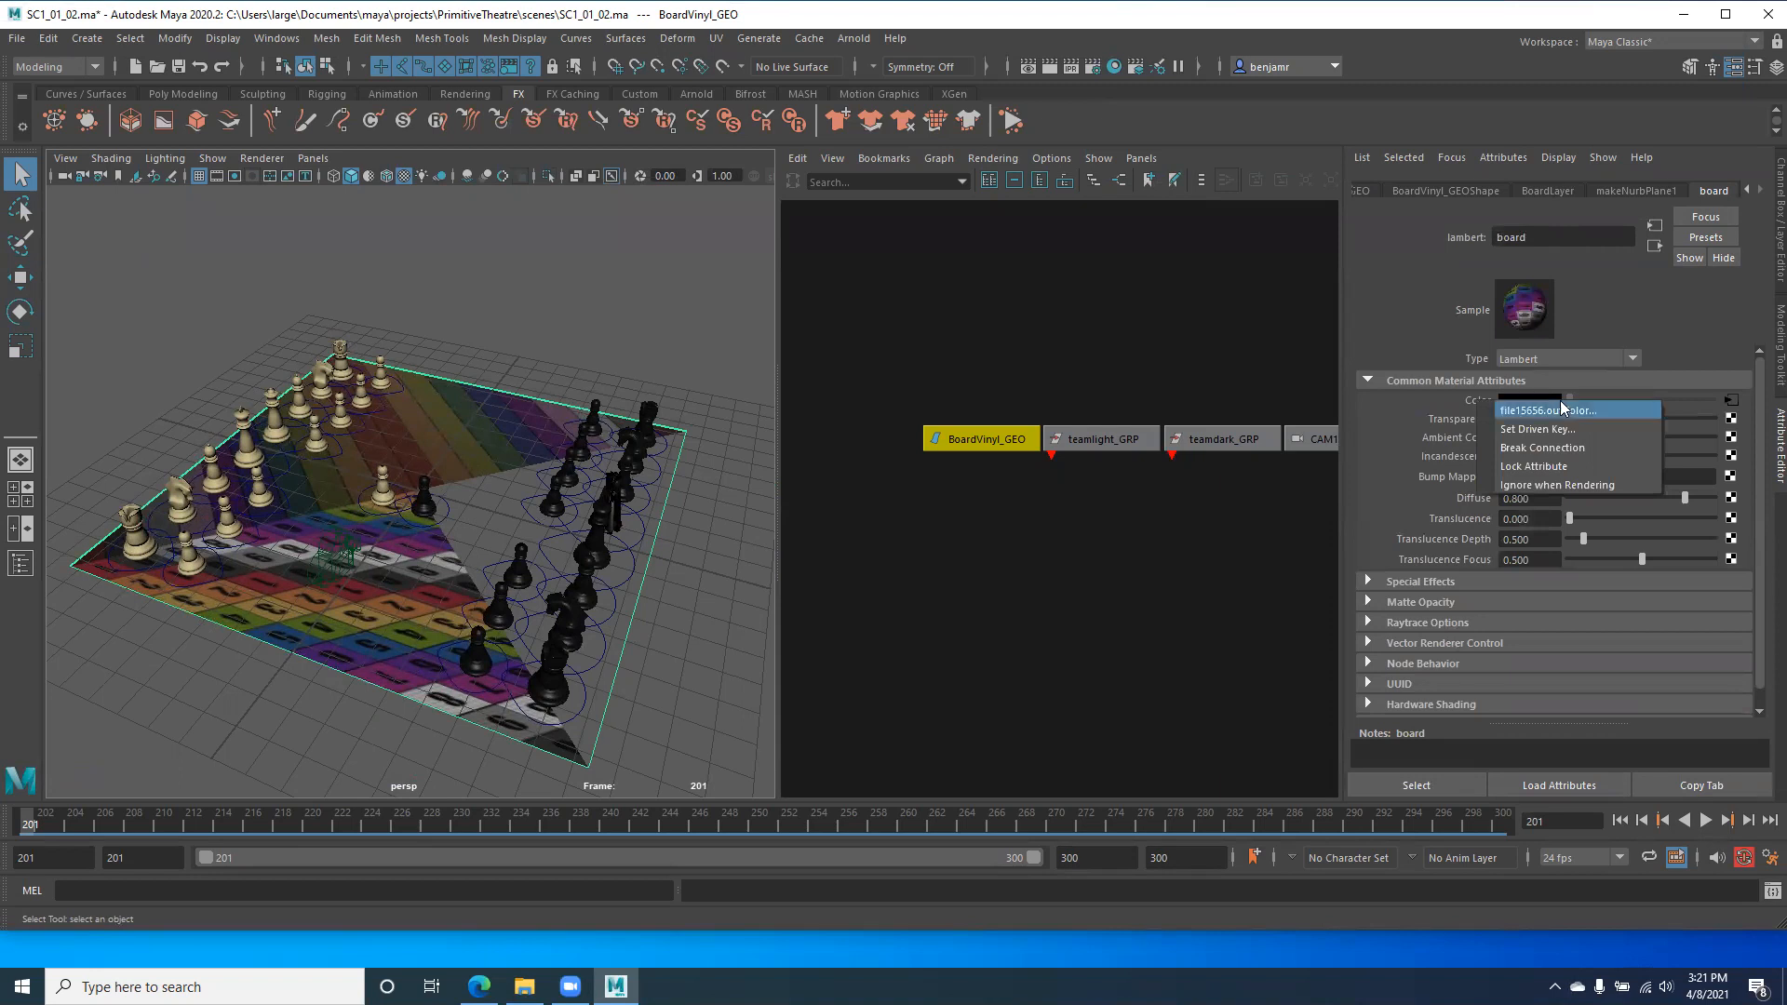
click(1548, 450)
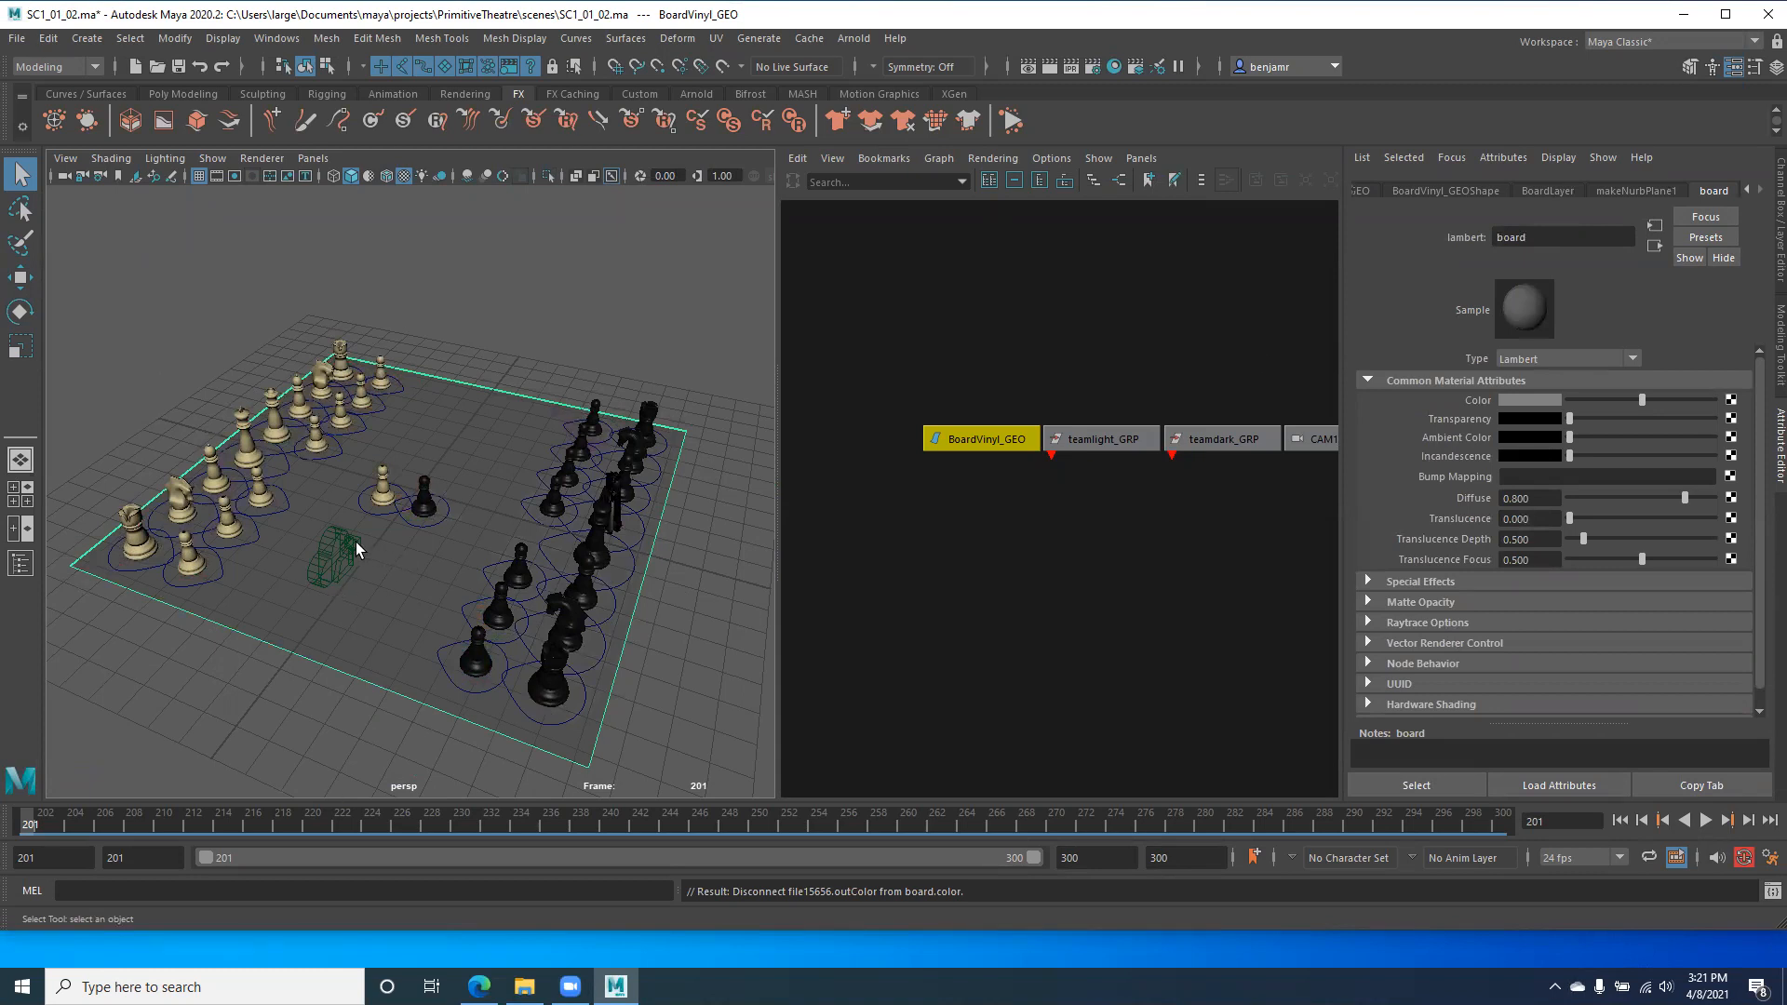
alt+drag(353, 558, 348, 571)
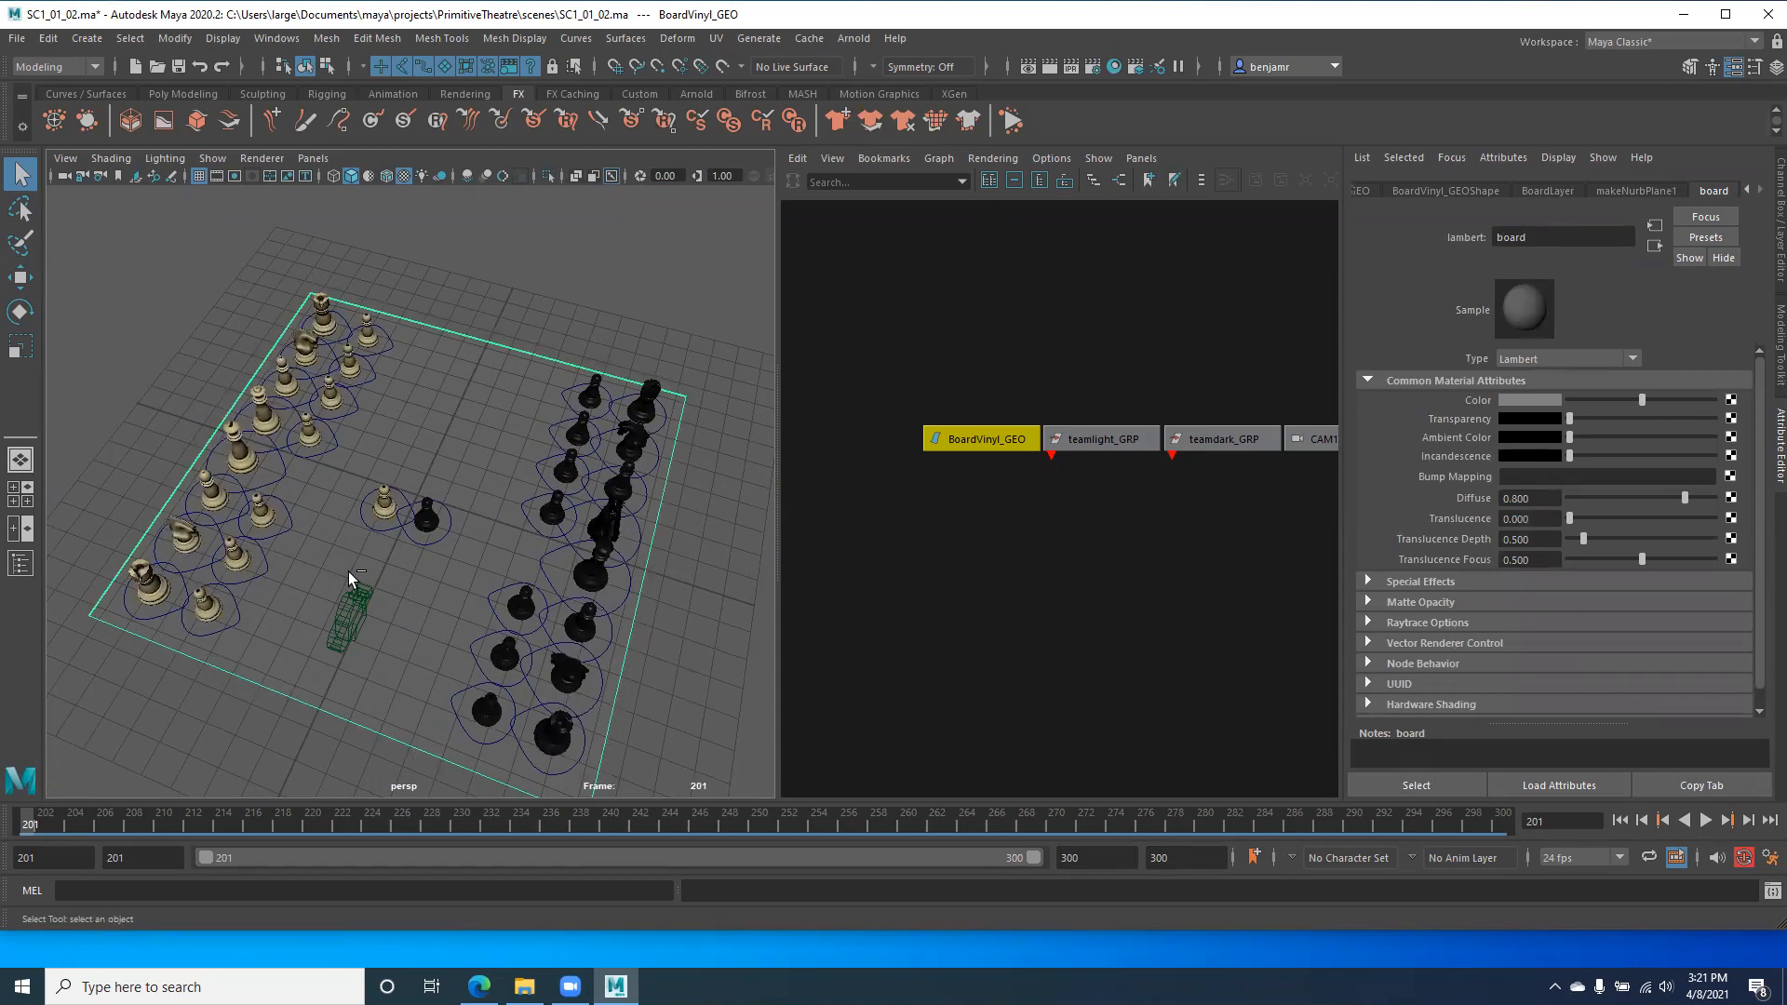
key(ctrl+z)
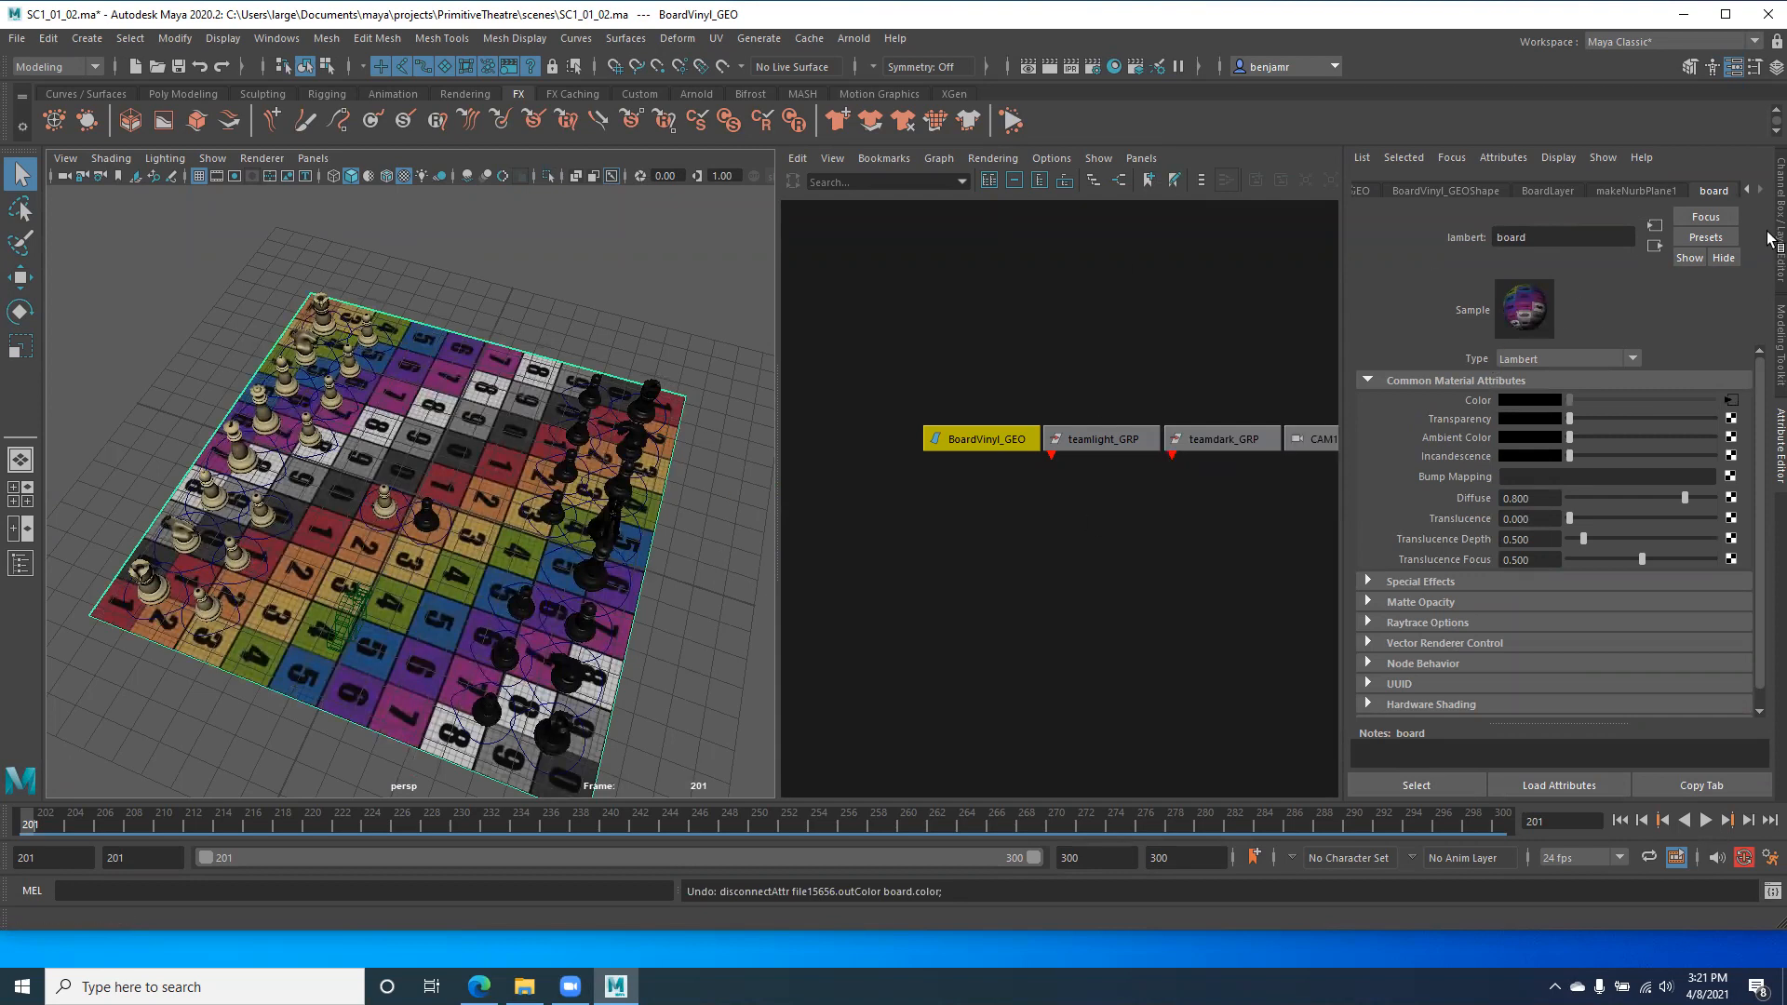
Step: Break connections on all translate, rotate, scale and visibility channels of BoardVinyl_GEO
click(1771, 239)
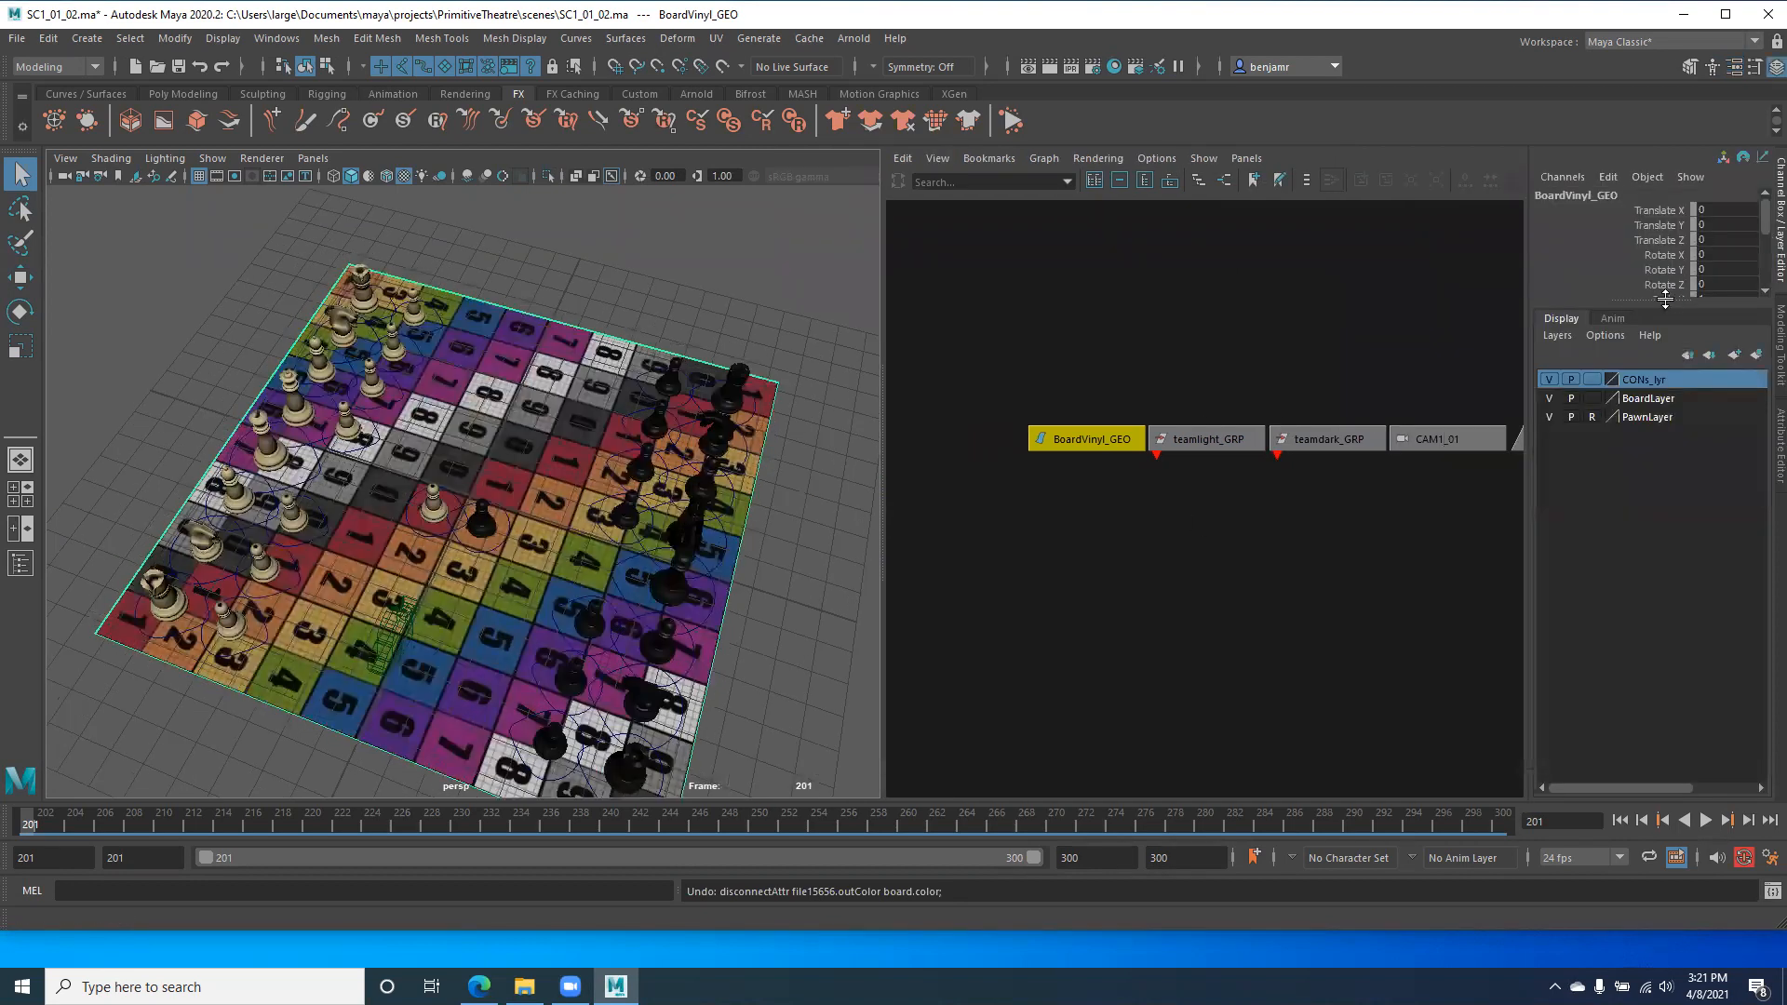
drag(1646, 302, 1667, 617)
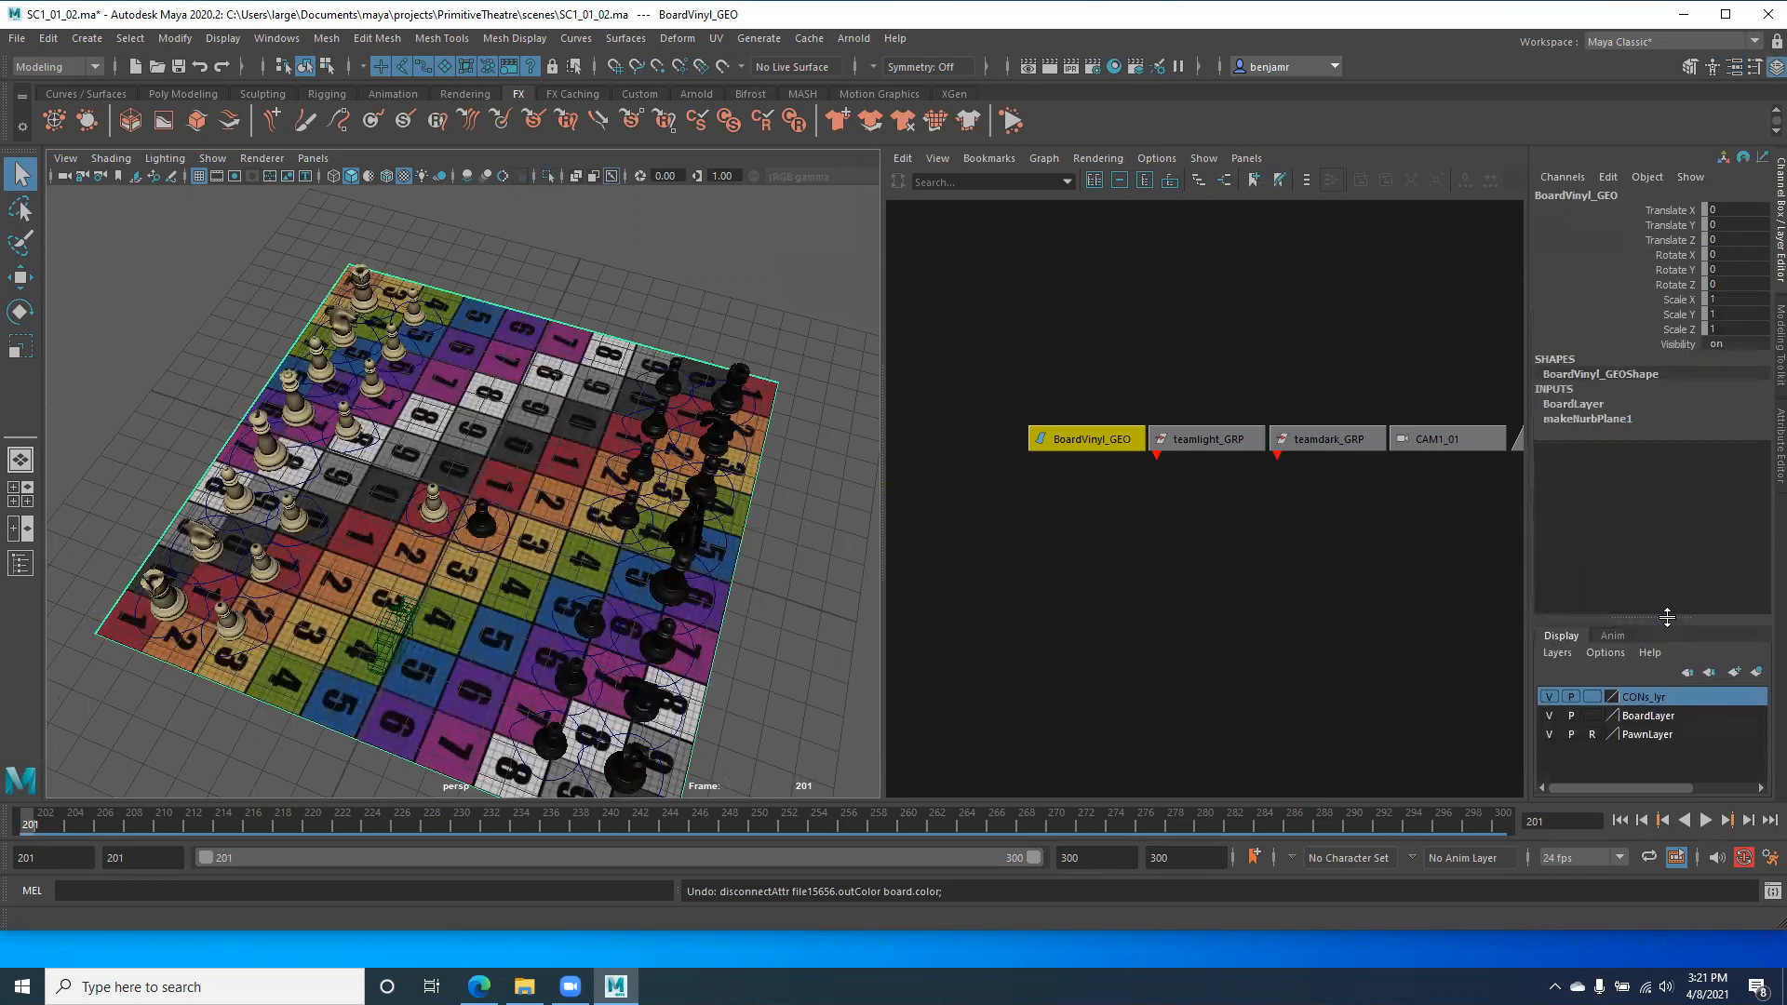
drag(1634, 214, 1637, 339)
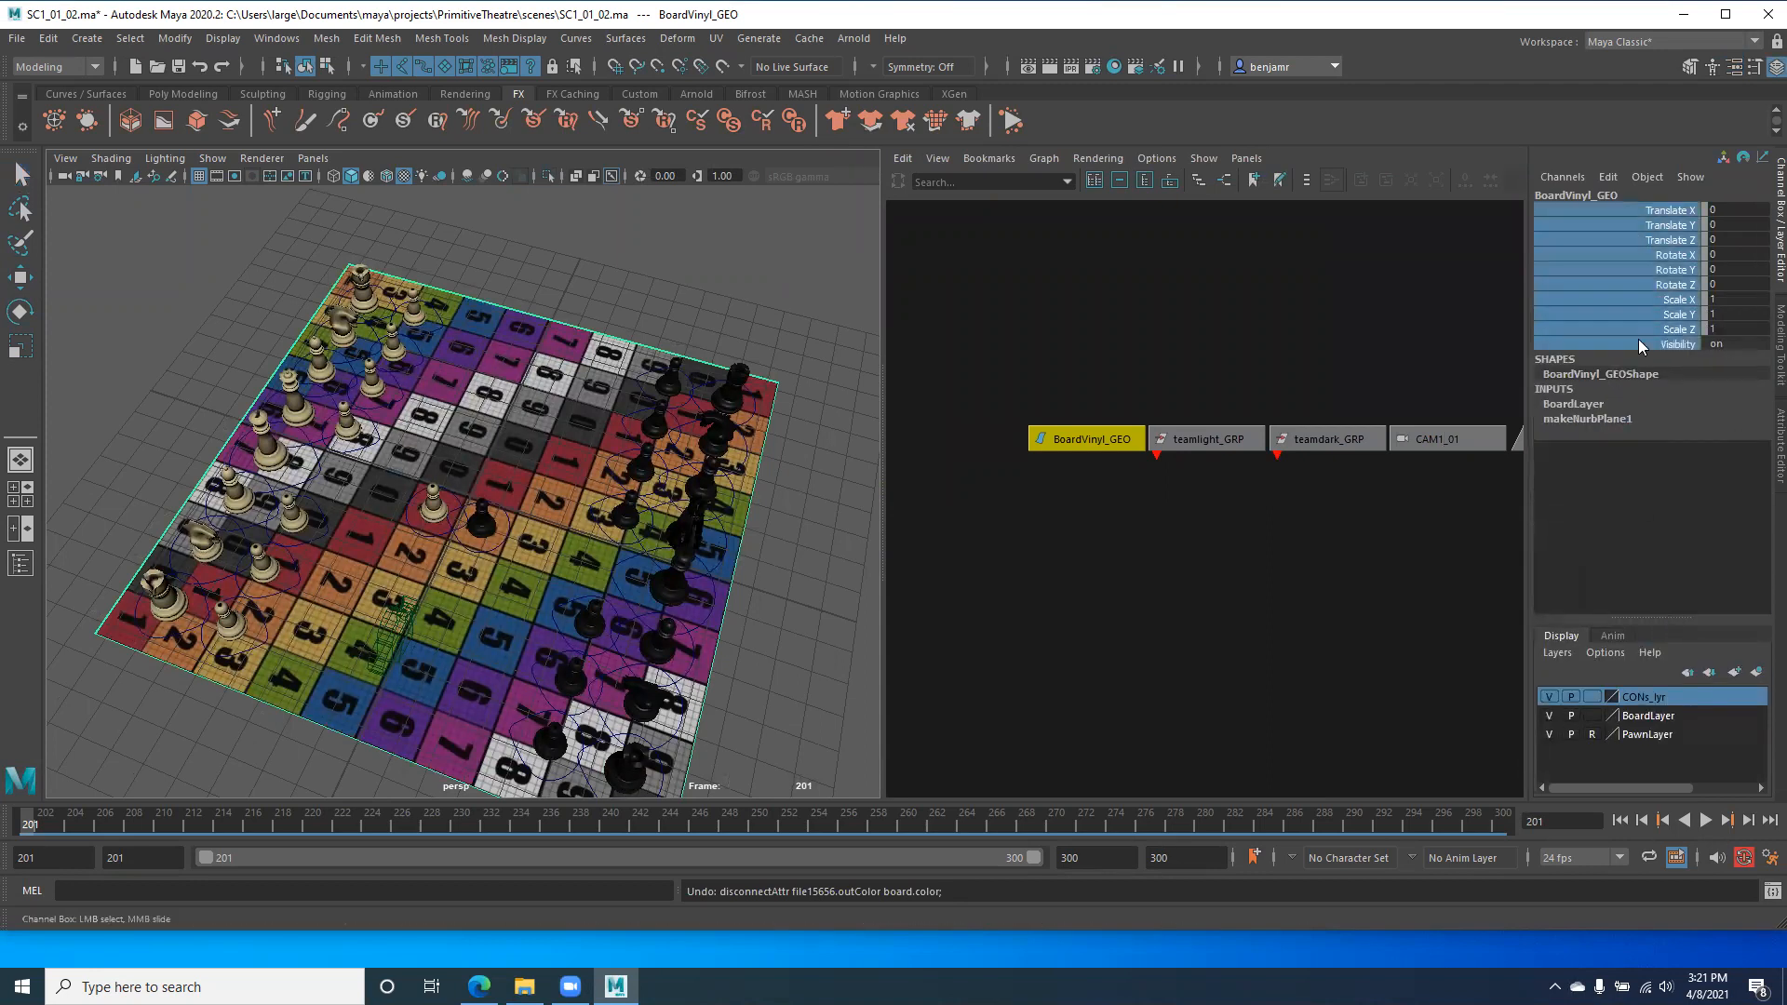
right_click(1622, 276)
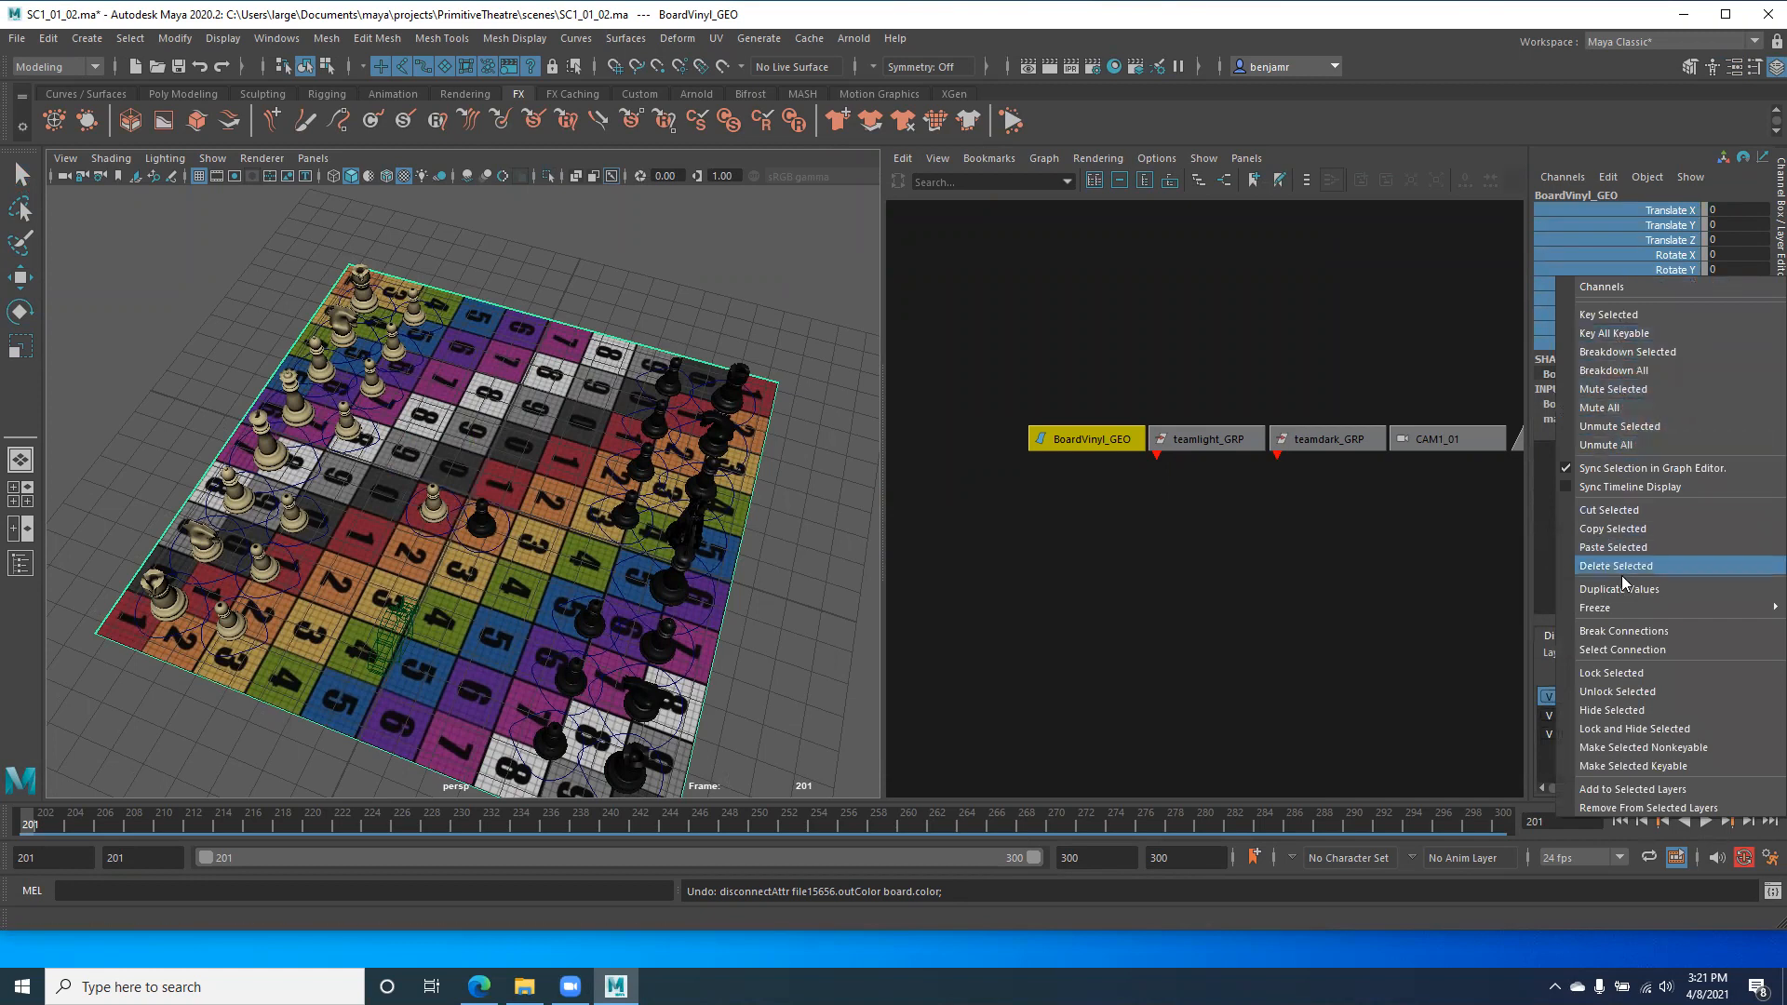
click(1621, 625)
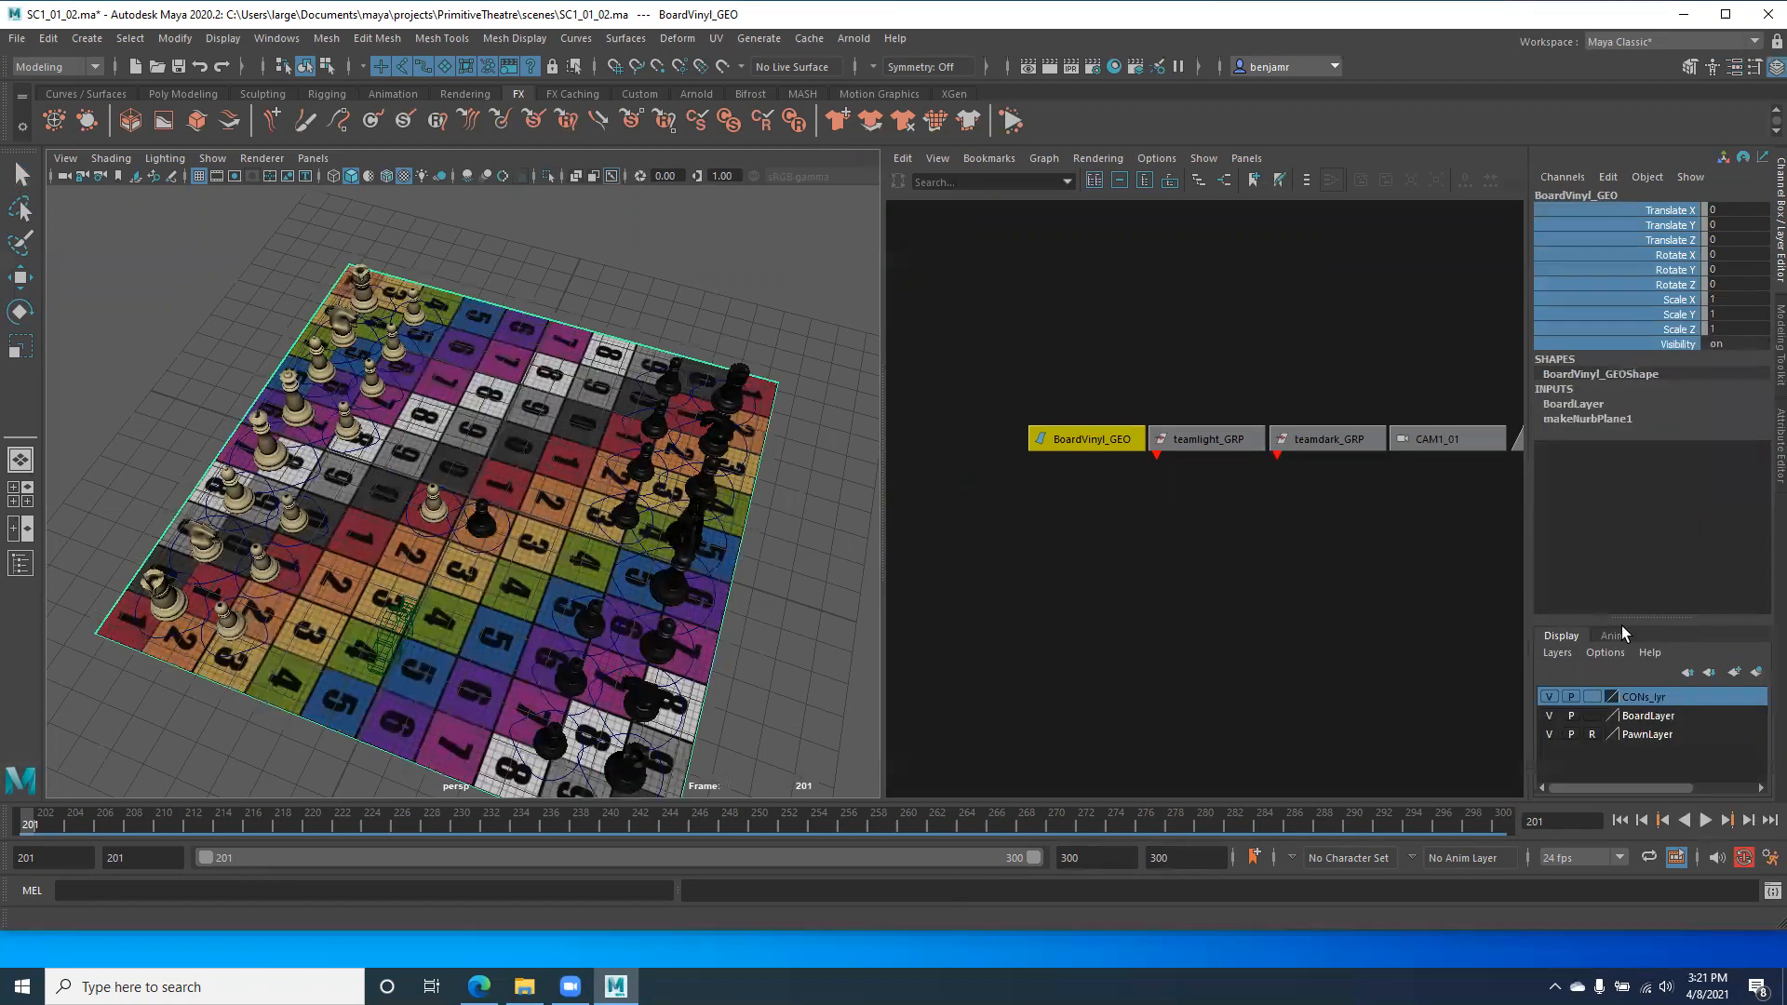
right_click(1603, 254)
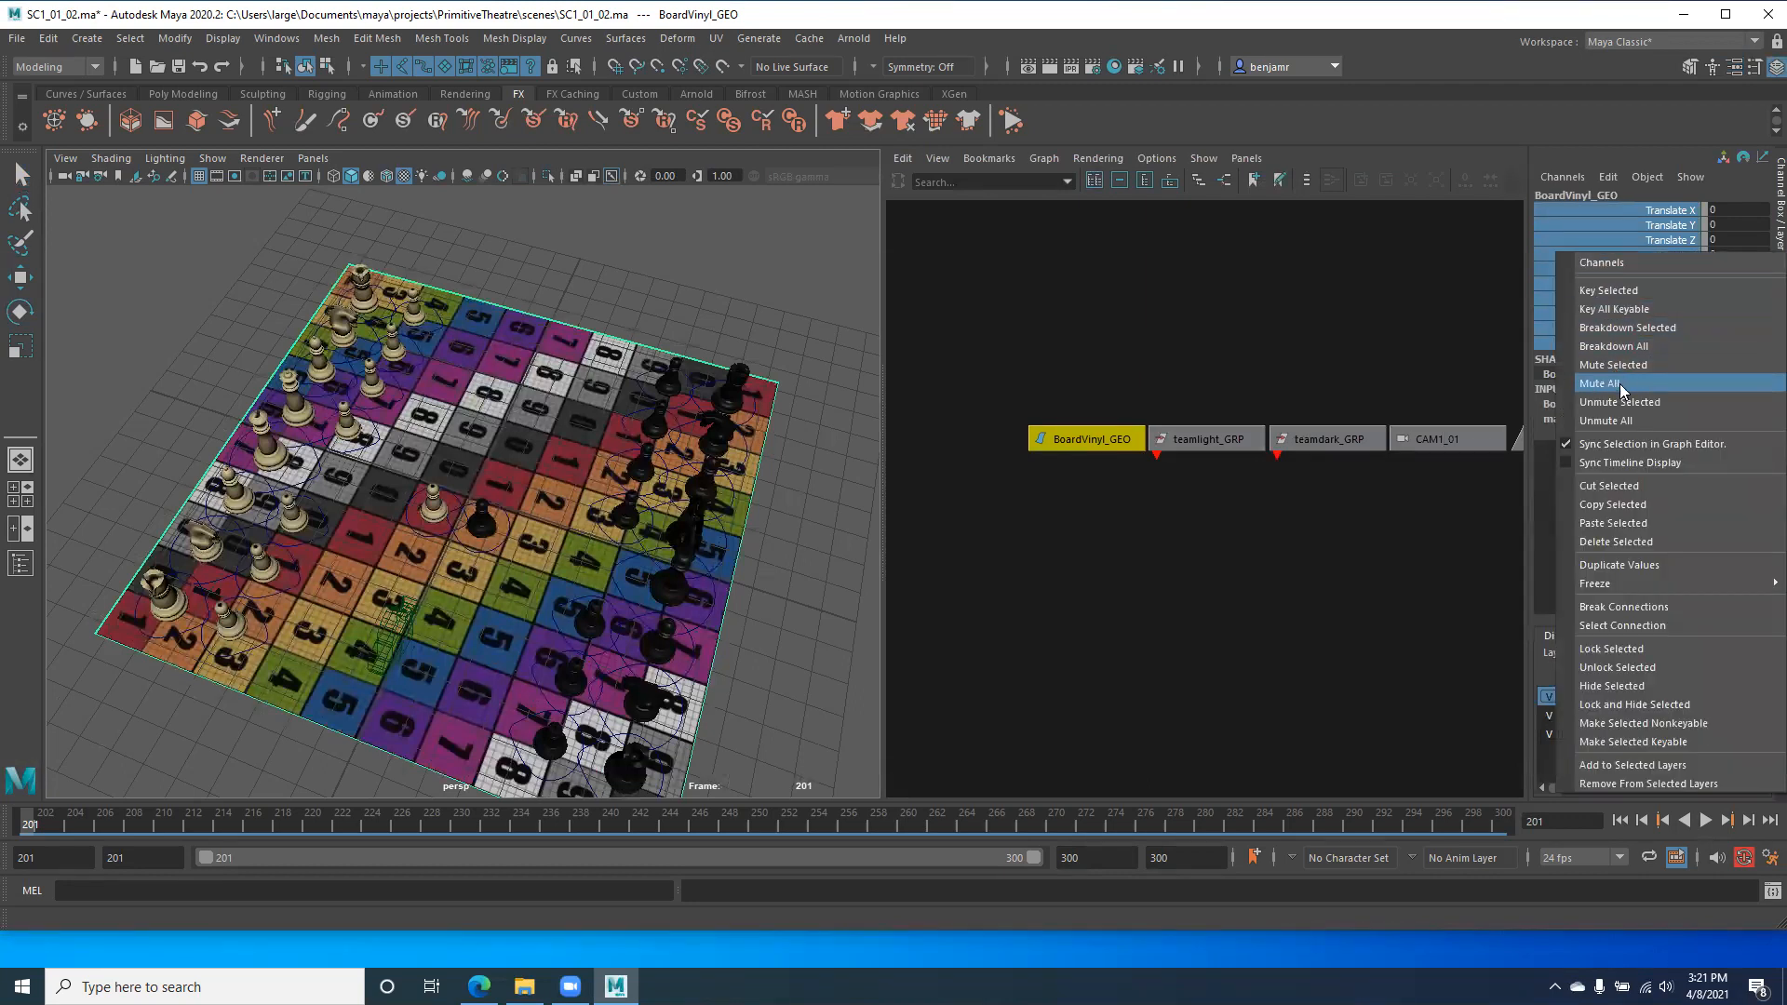
mouse_move(1654, 583)
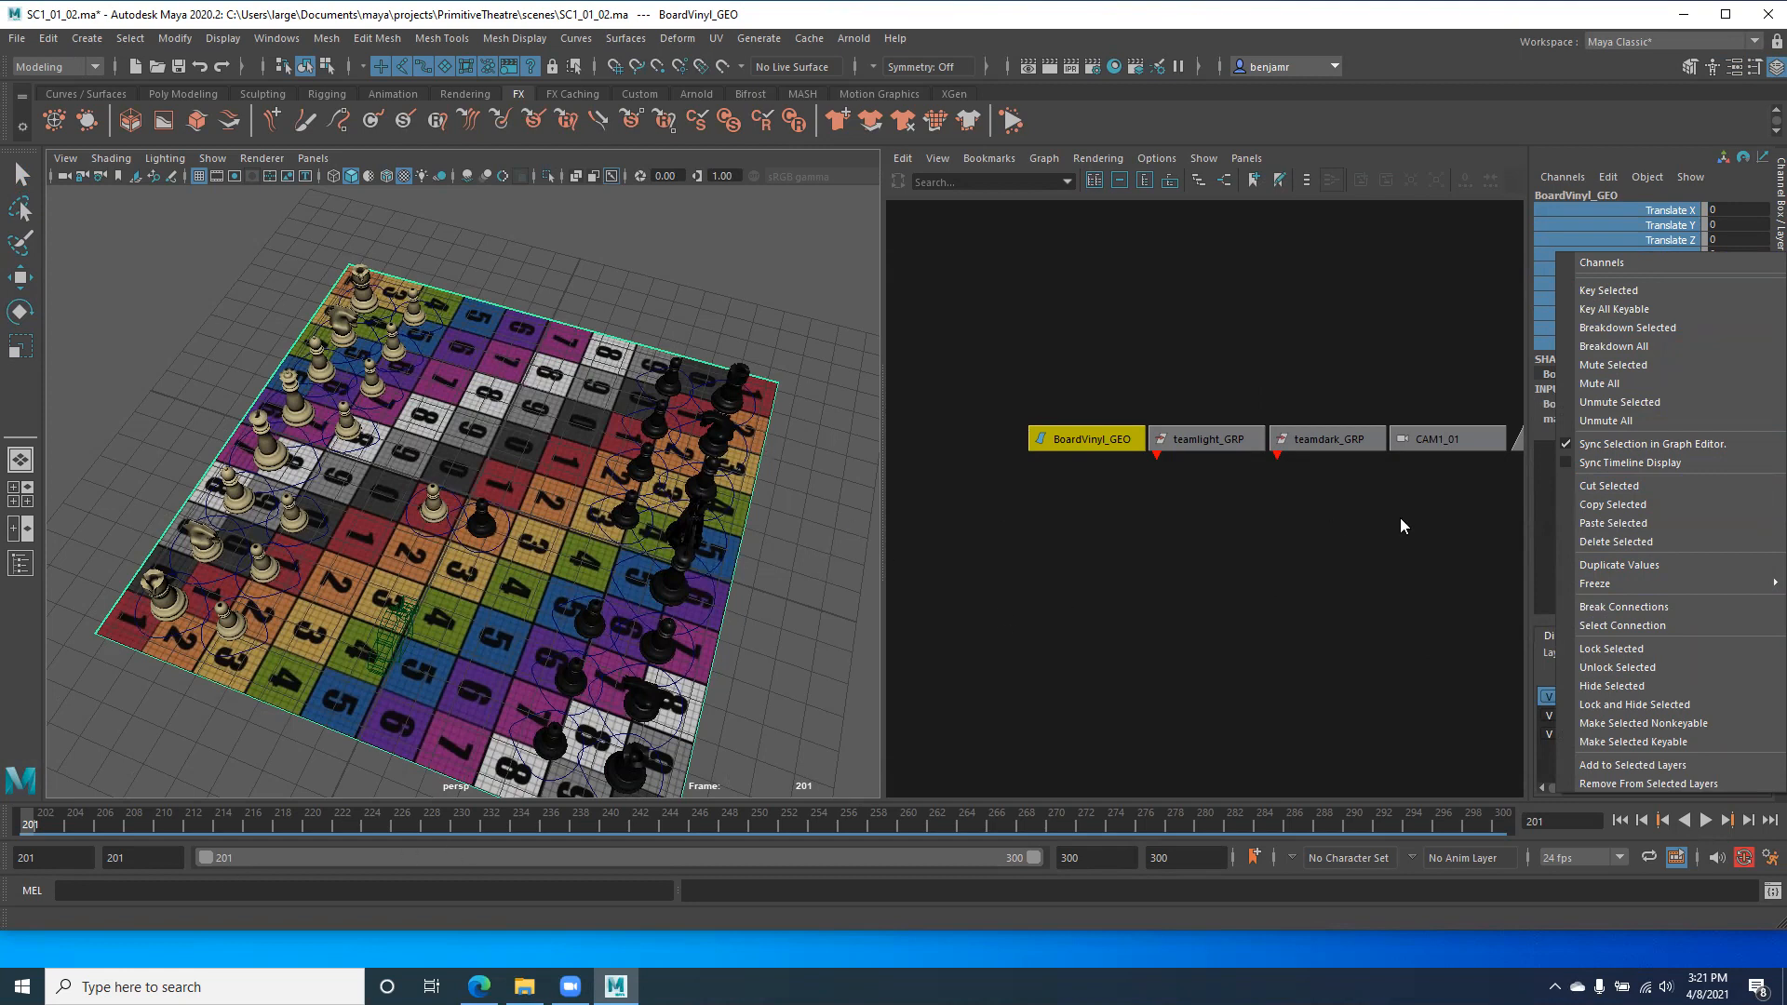
click(1599, 606)
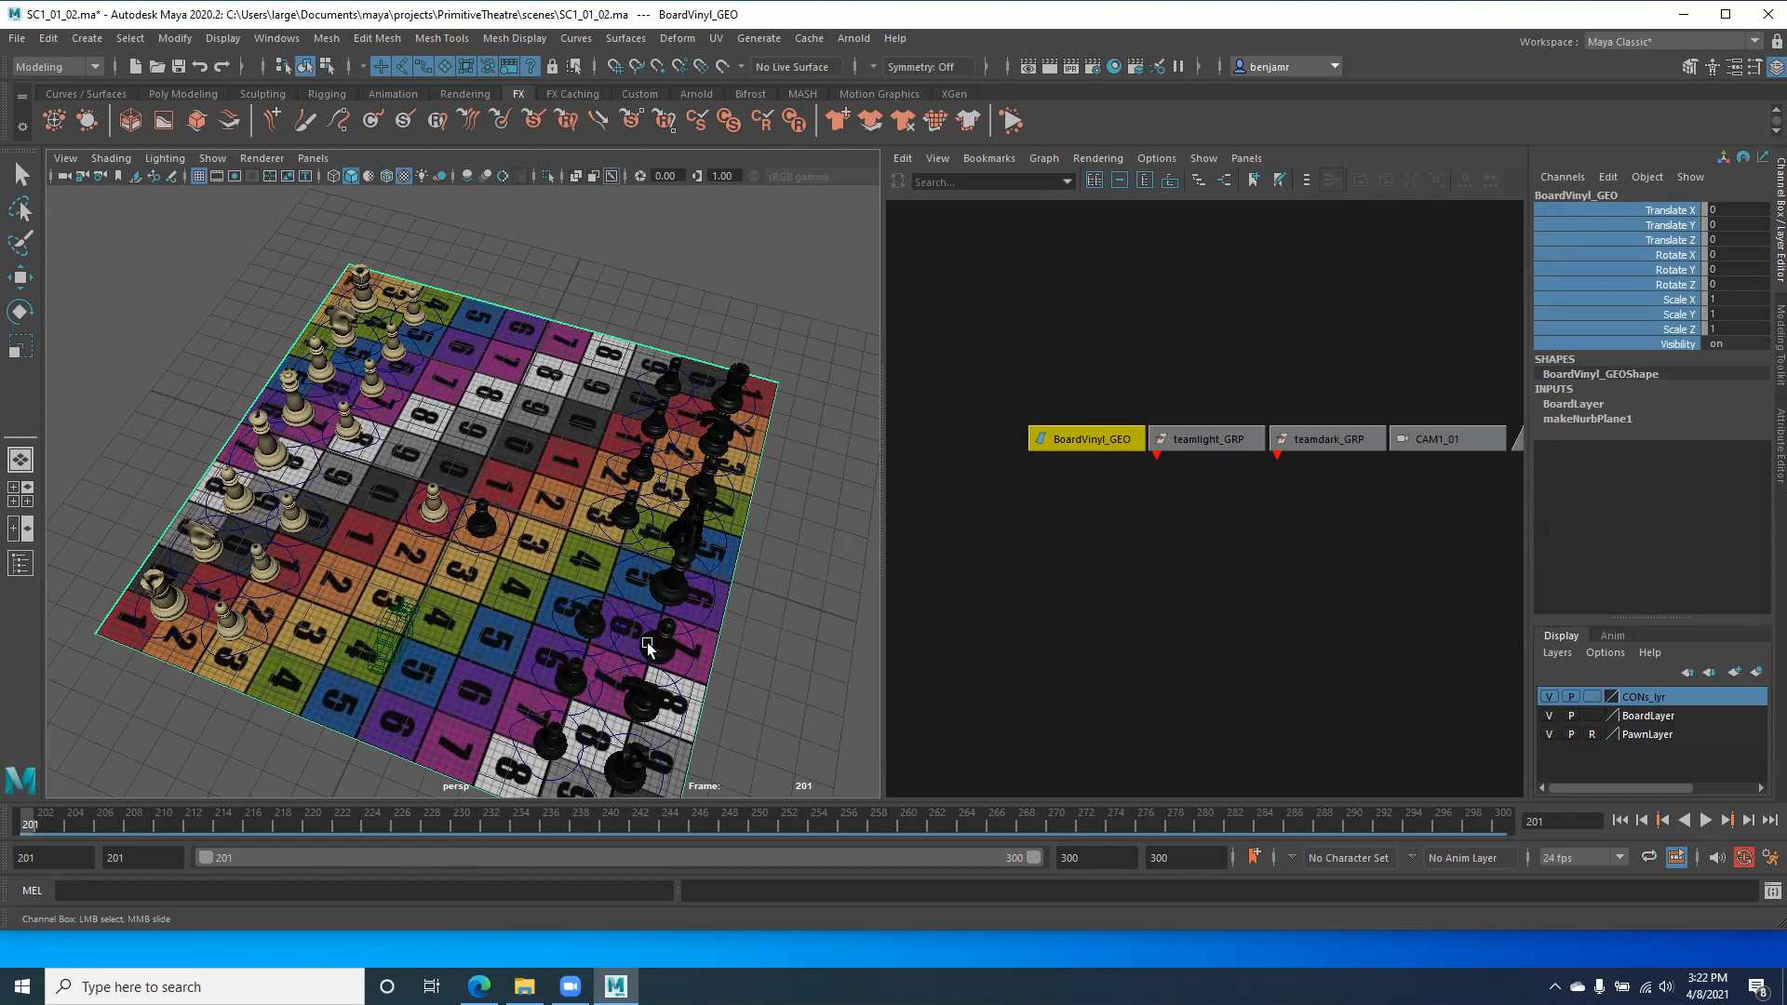
Step: Disconnect the file texture from the color attribute of the chessboard's board material
click(1777, 446)
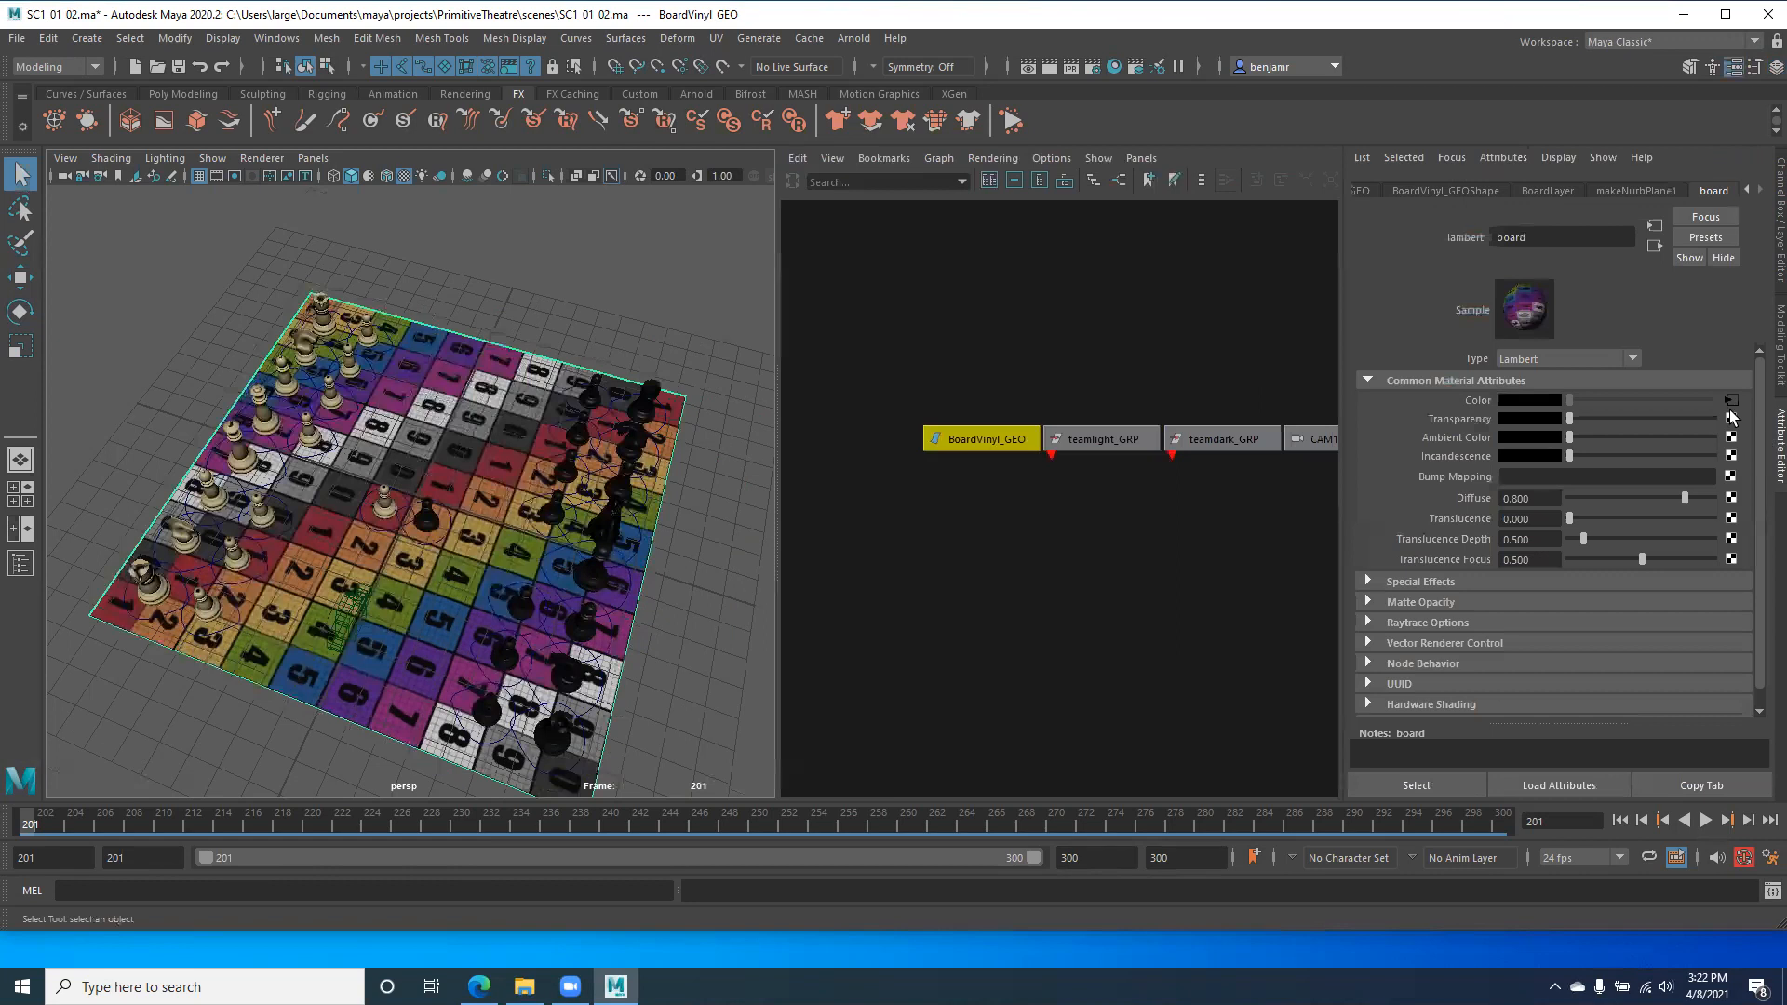
right_click(1470, 397)
click(1517, 446)
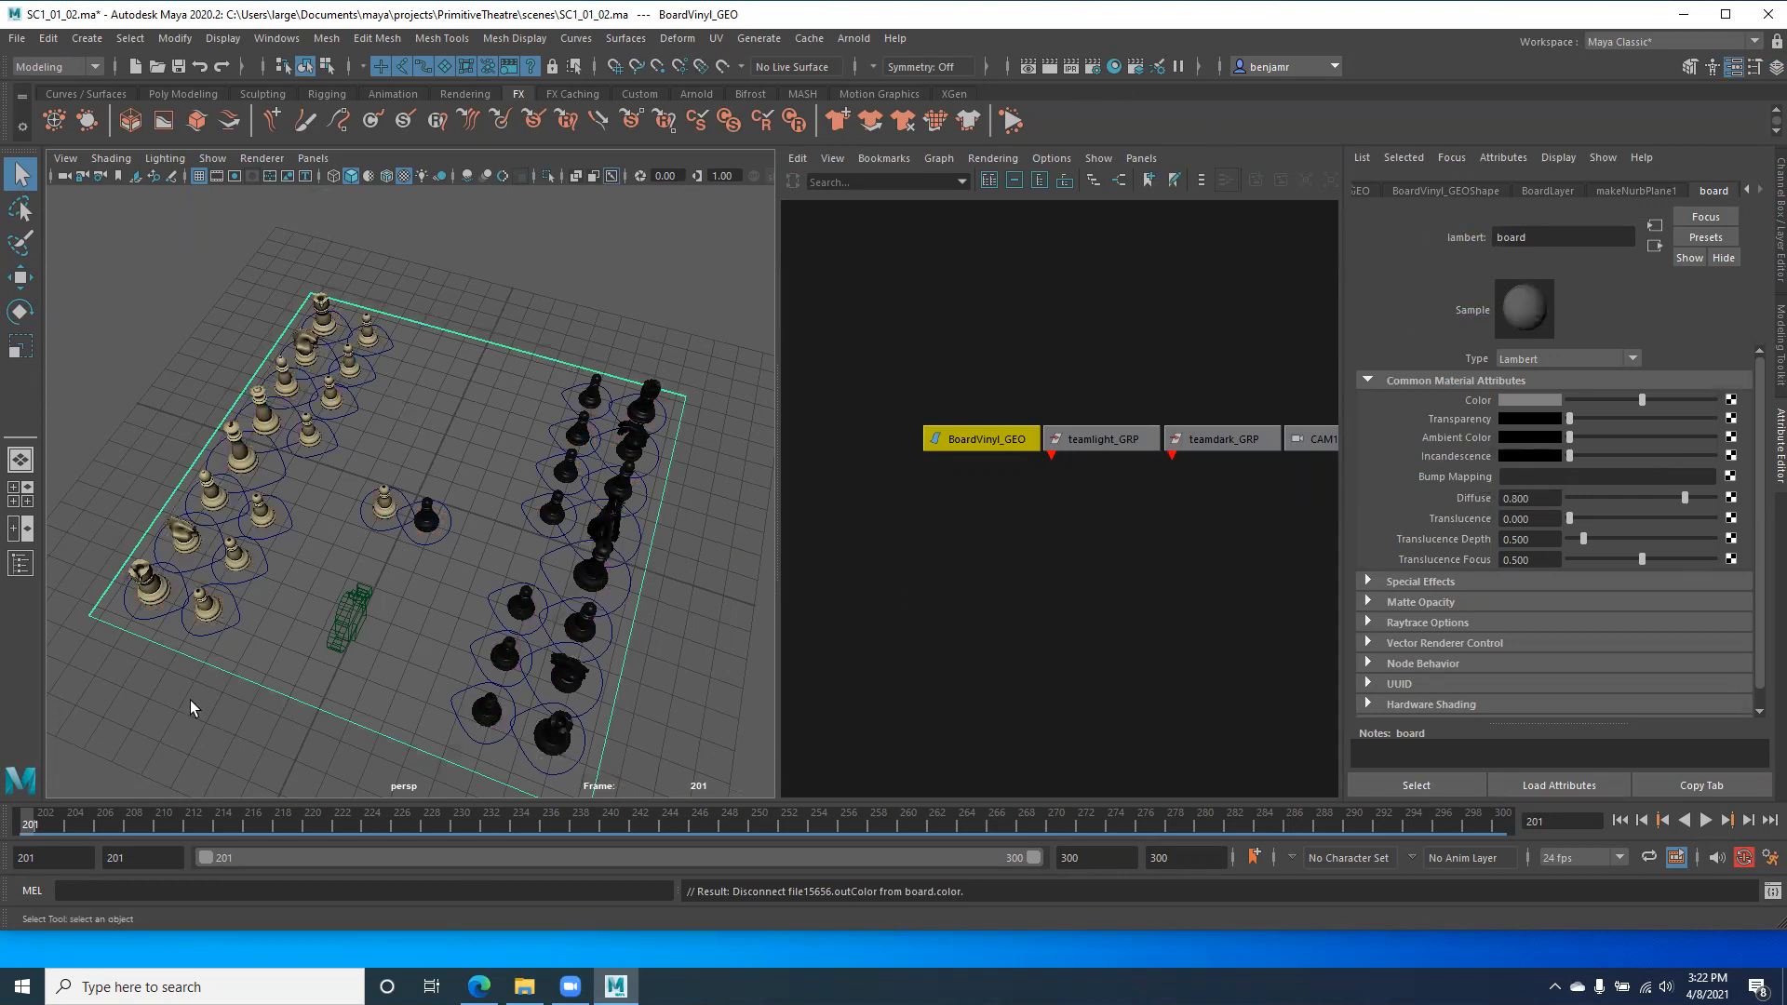
click(313, 221)
click(434, 392)
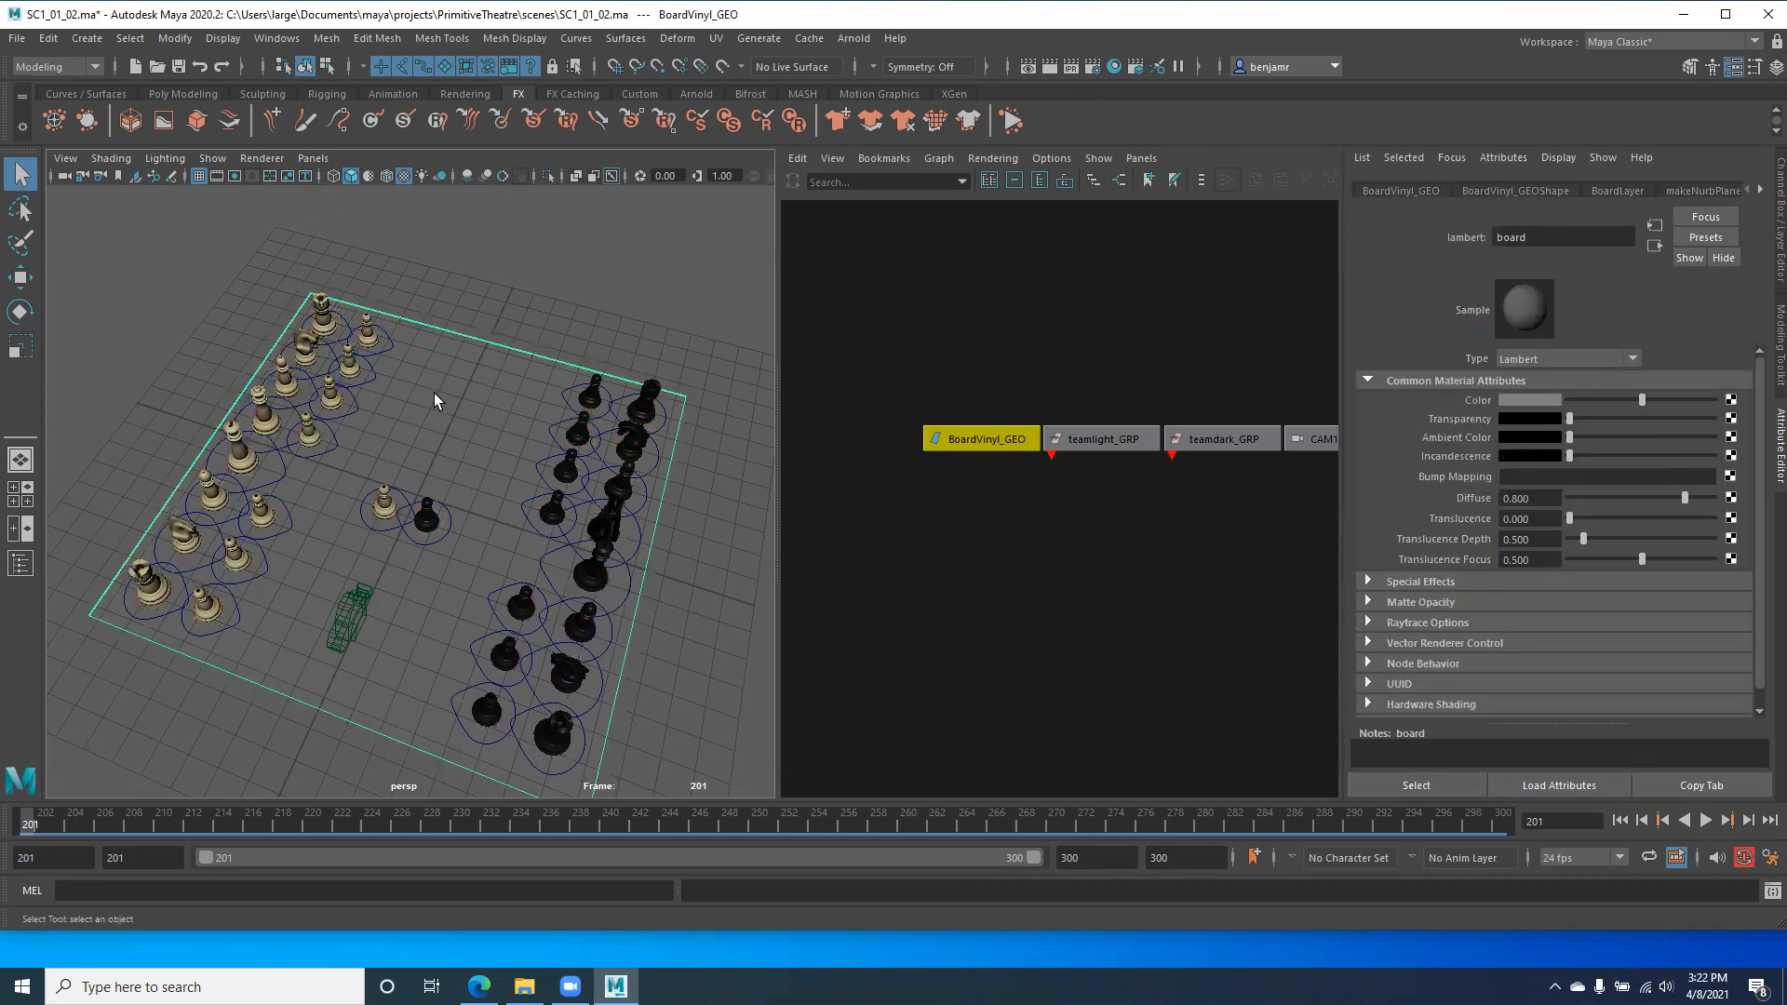
Step: Create a polygon sphere primitive in the chess scene
click(48, 39)
mouse_move(86, 38)
mouse_move(139, 105)
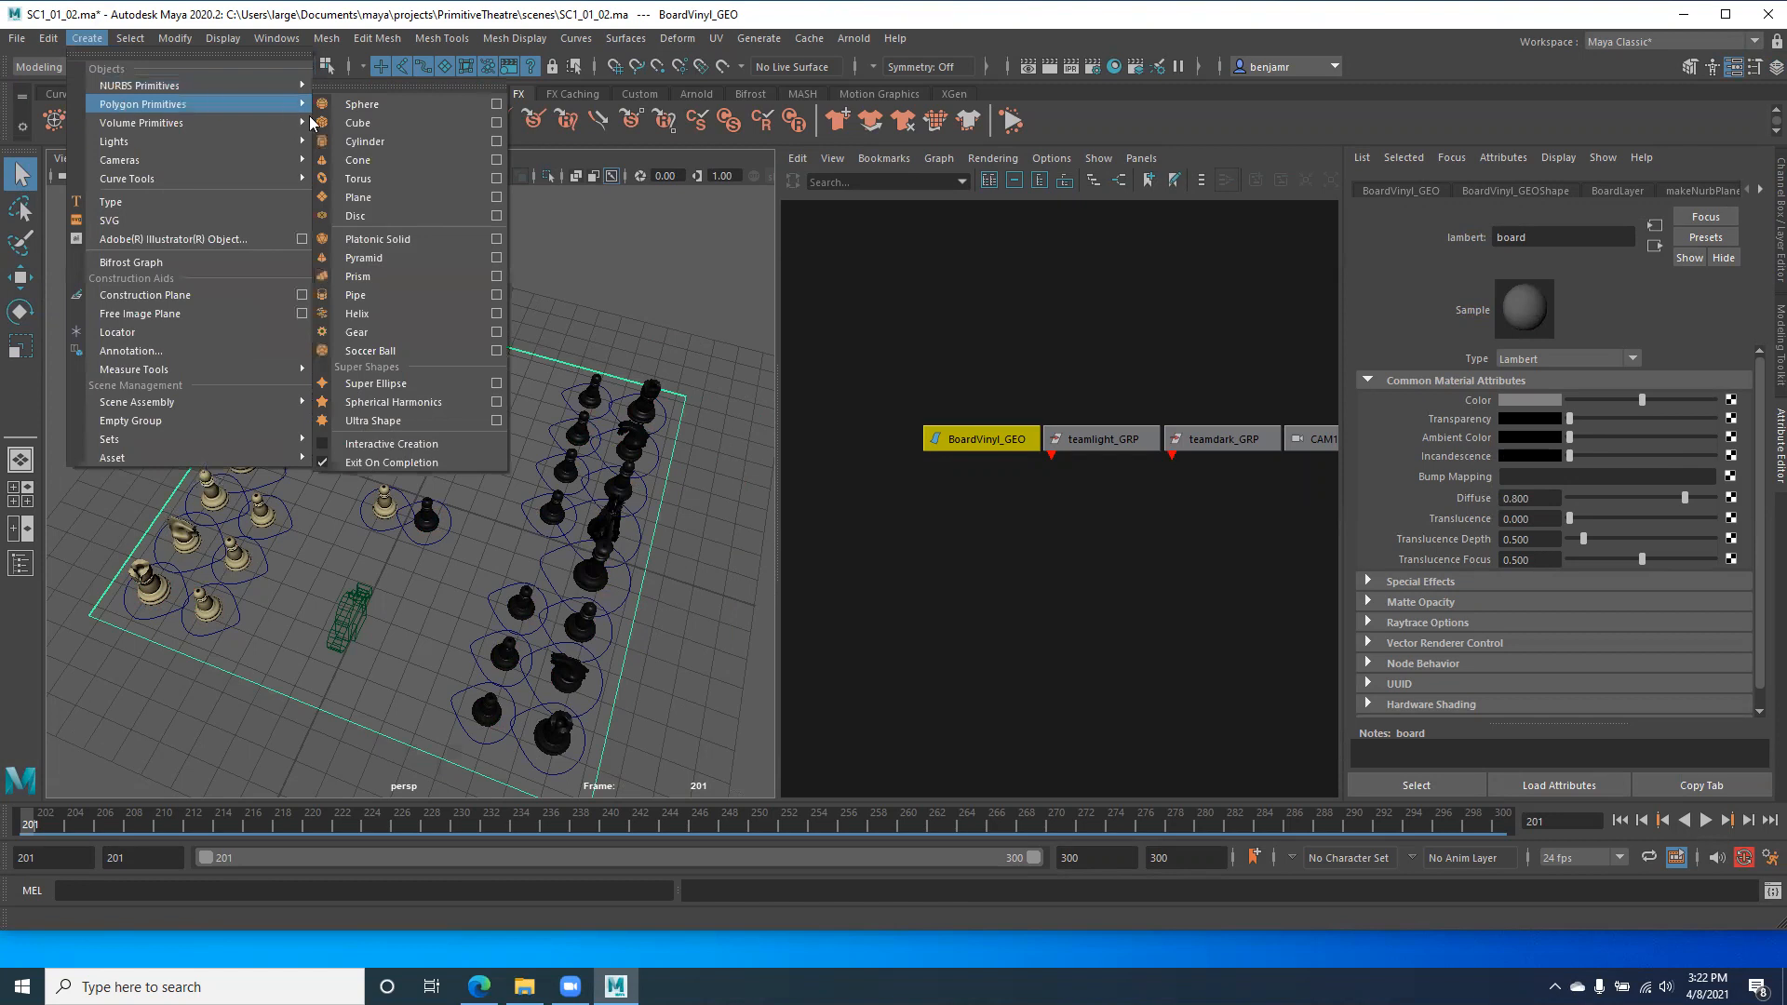
click(361, 104)
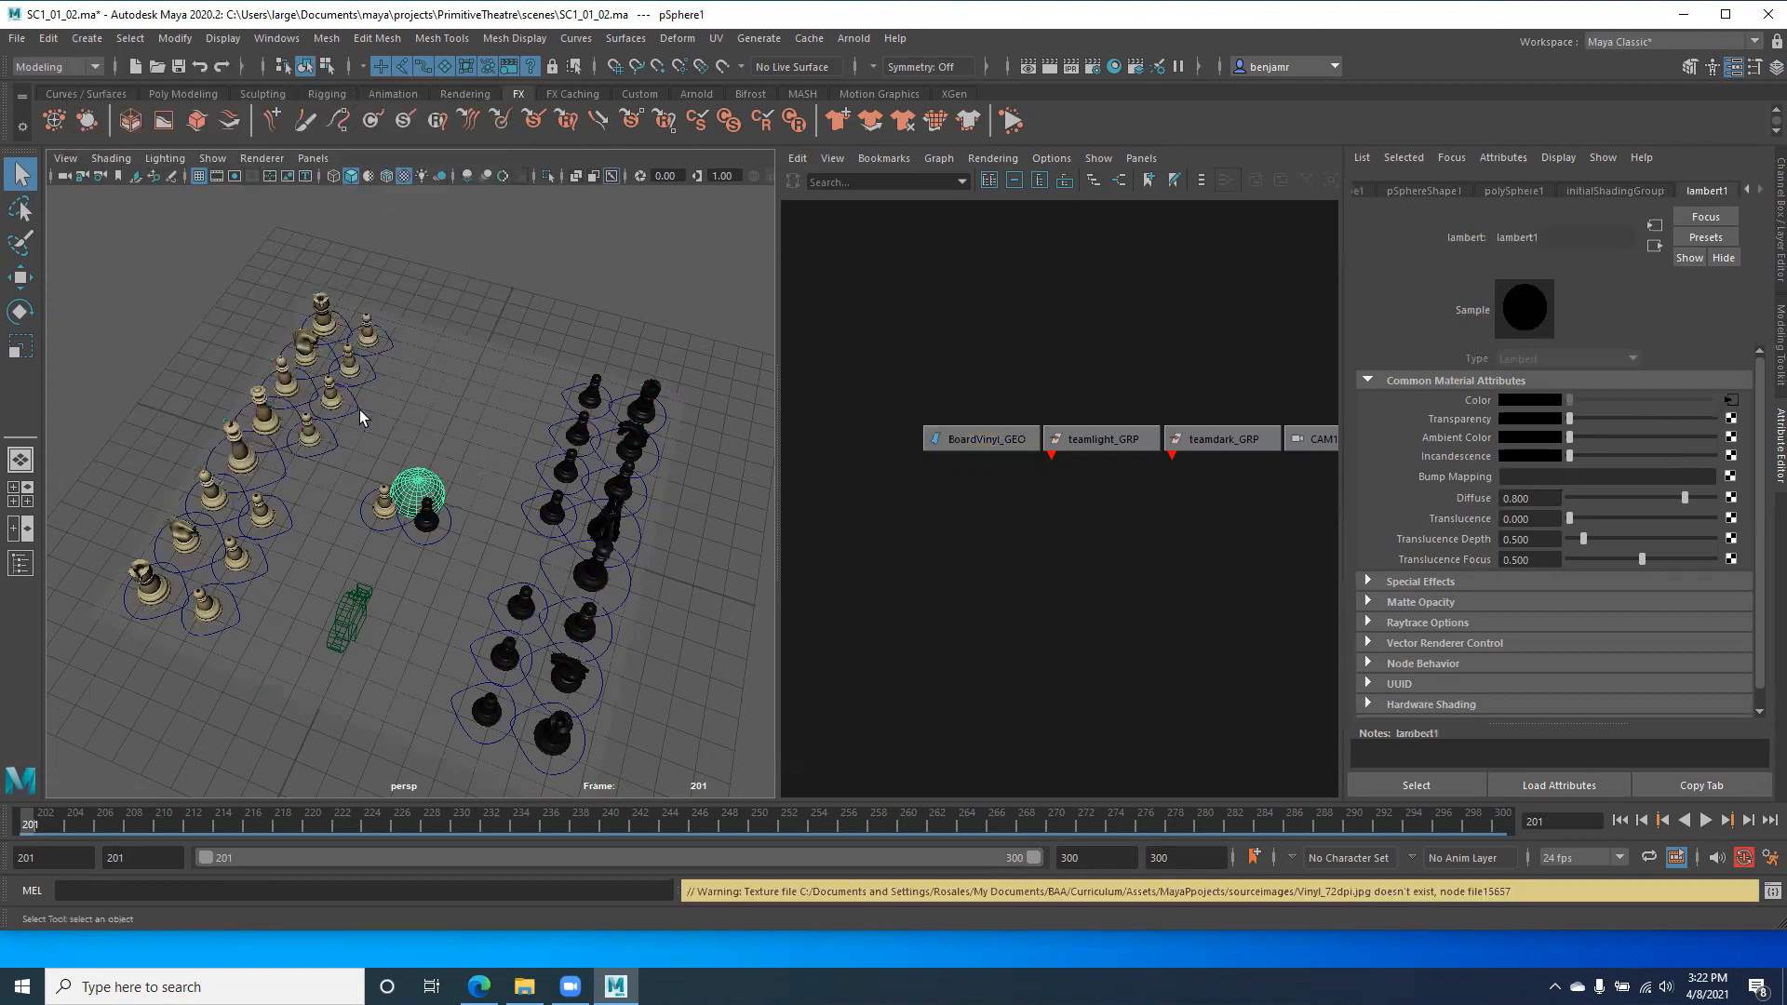
Step: Assign a new Lambert material to the sphere and undo the assignment
alt+right_drag(359, 447, 503, 402)
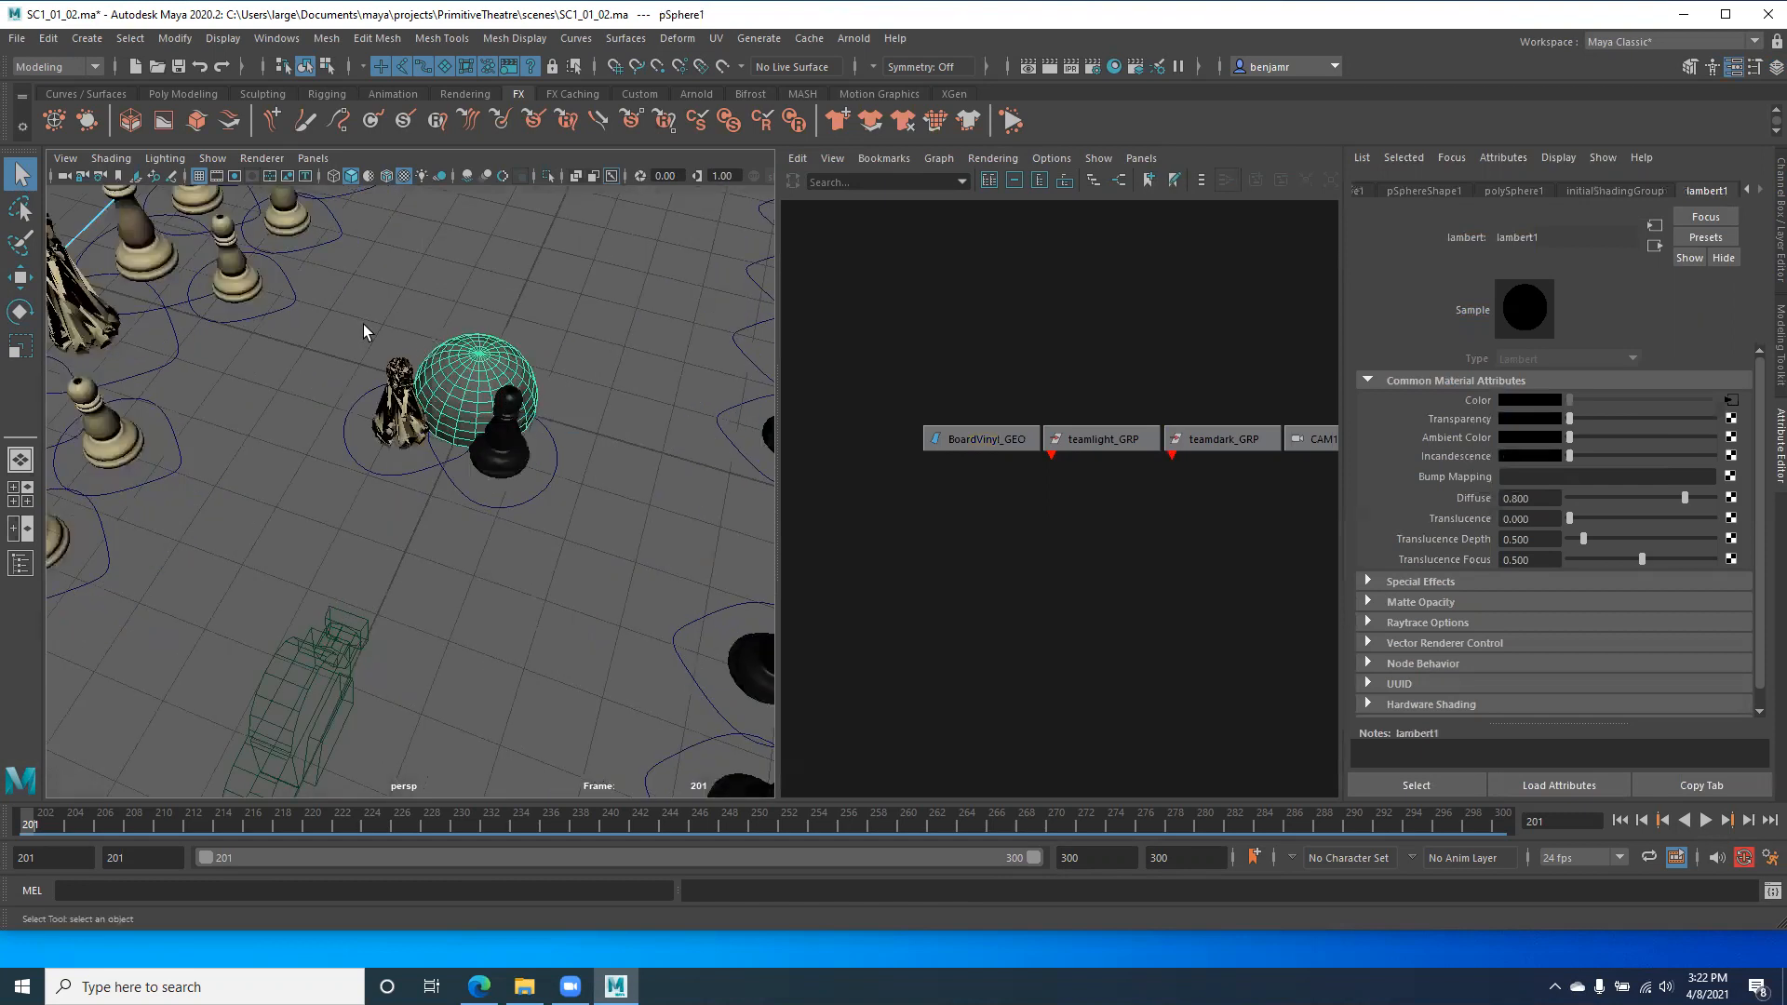
right_click(477, 363)
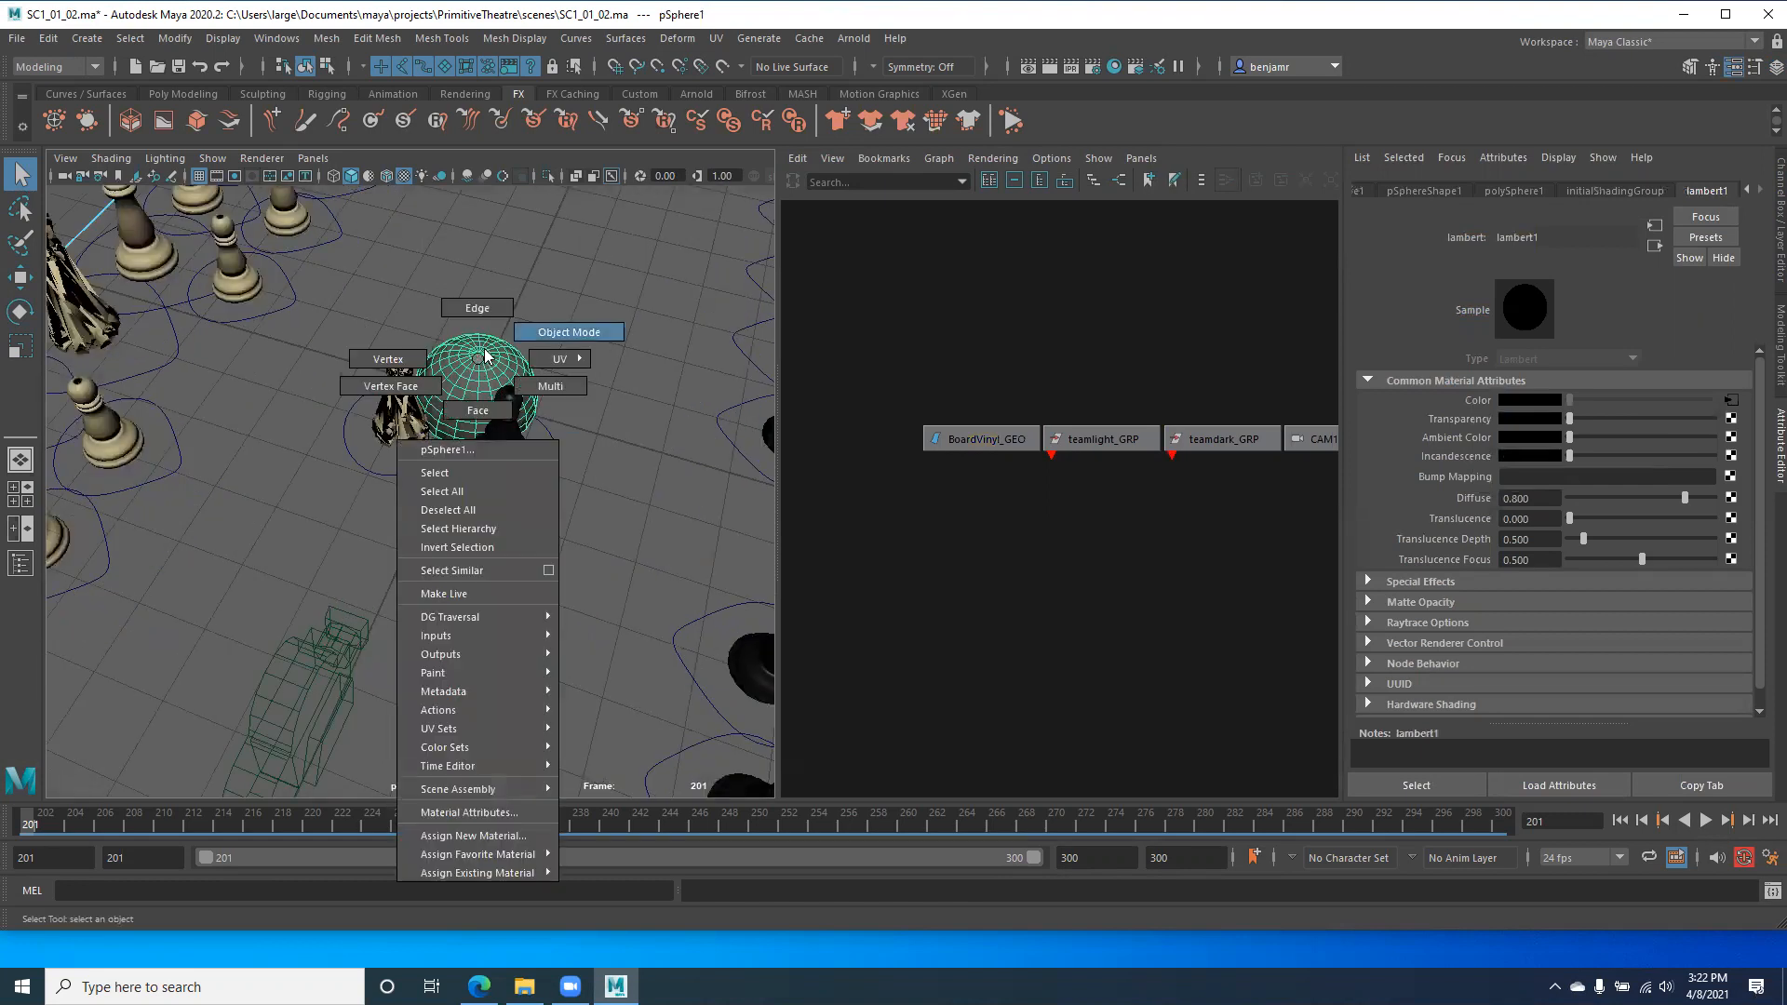
click(477, 837)
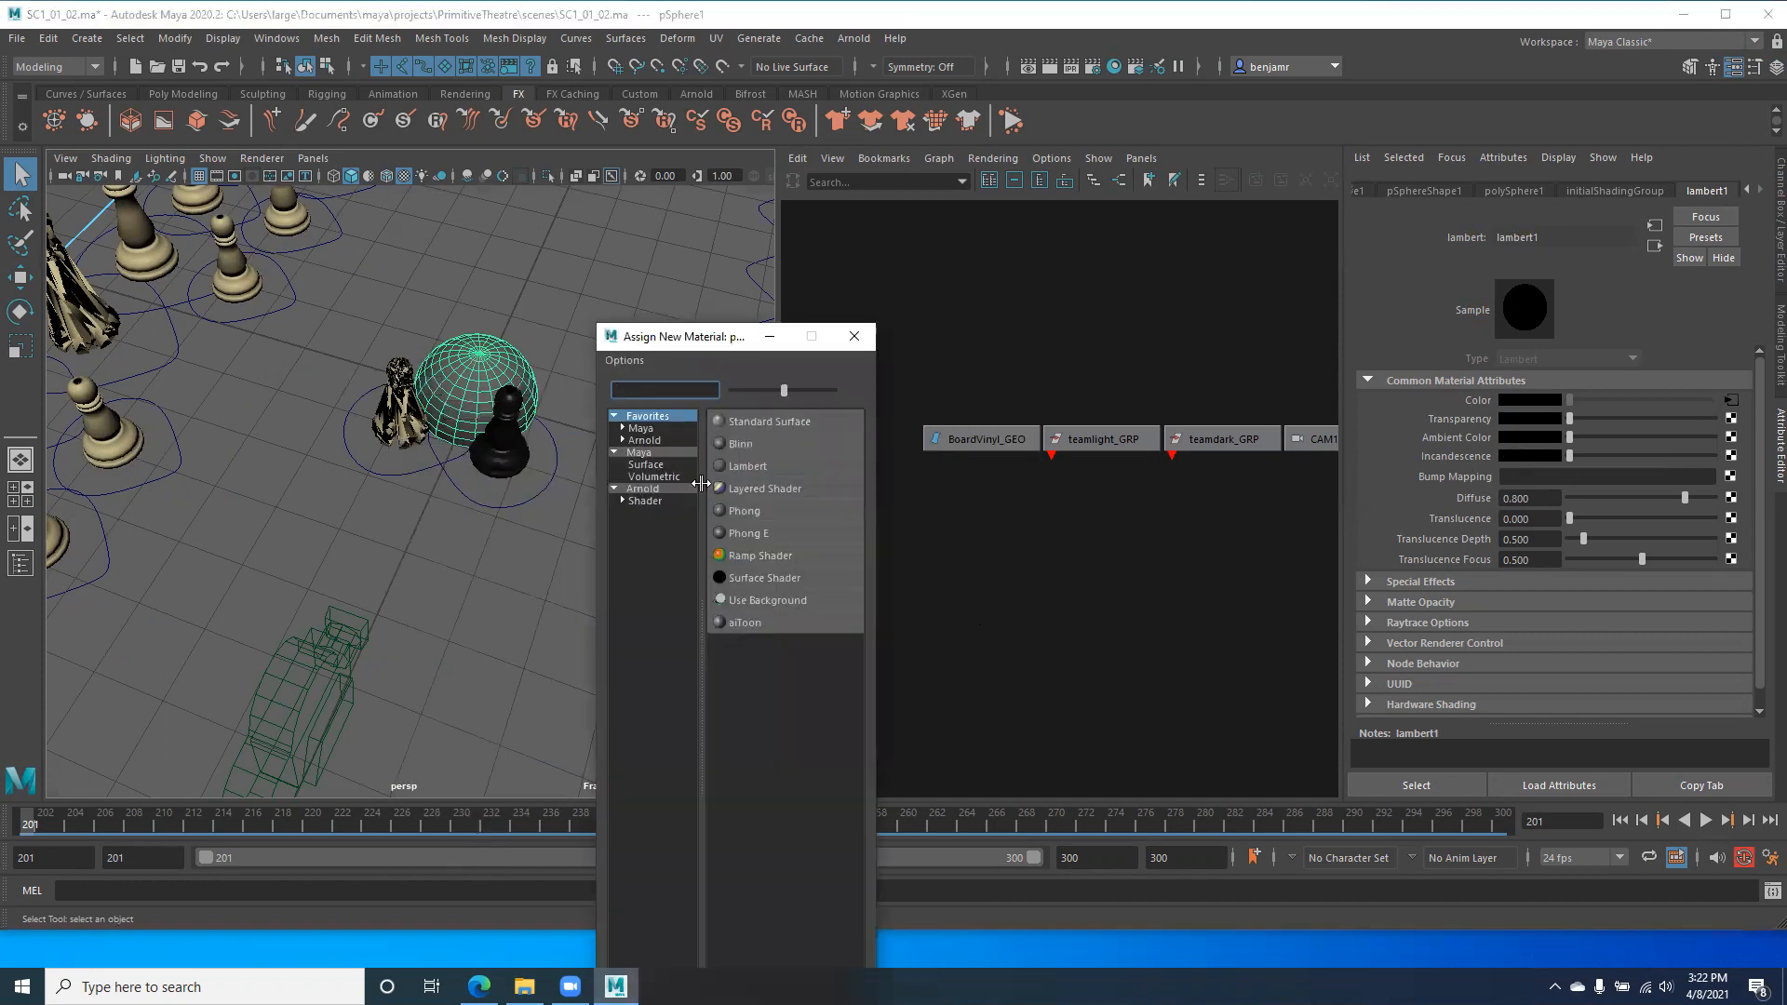
click(745, 465)
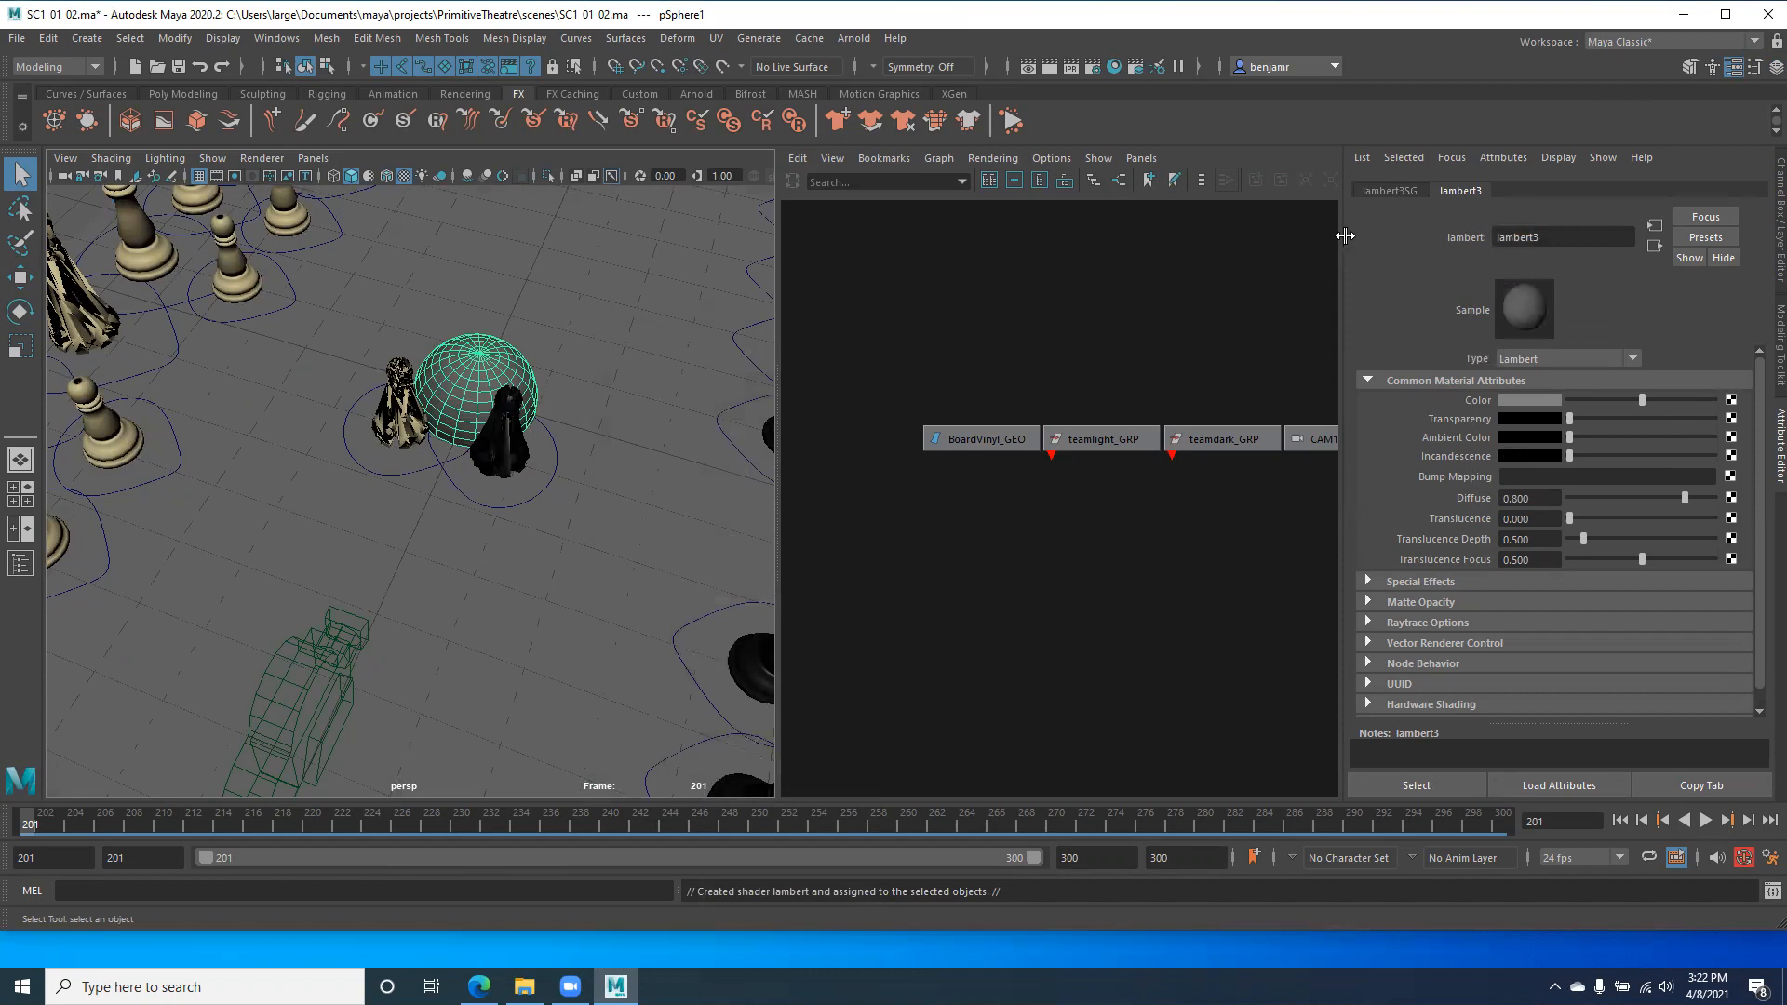
click(551, 248)
key(ctrl+z)
key(ctrl+z)
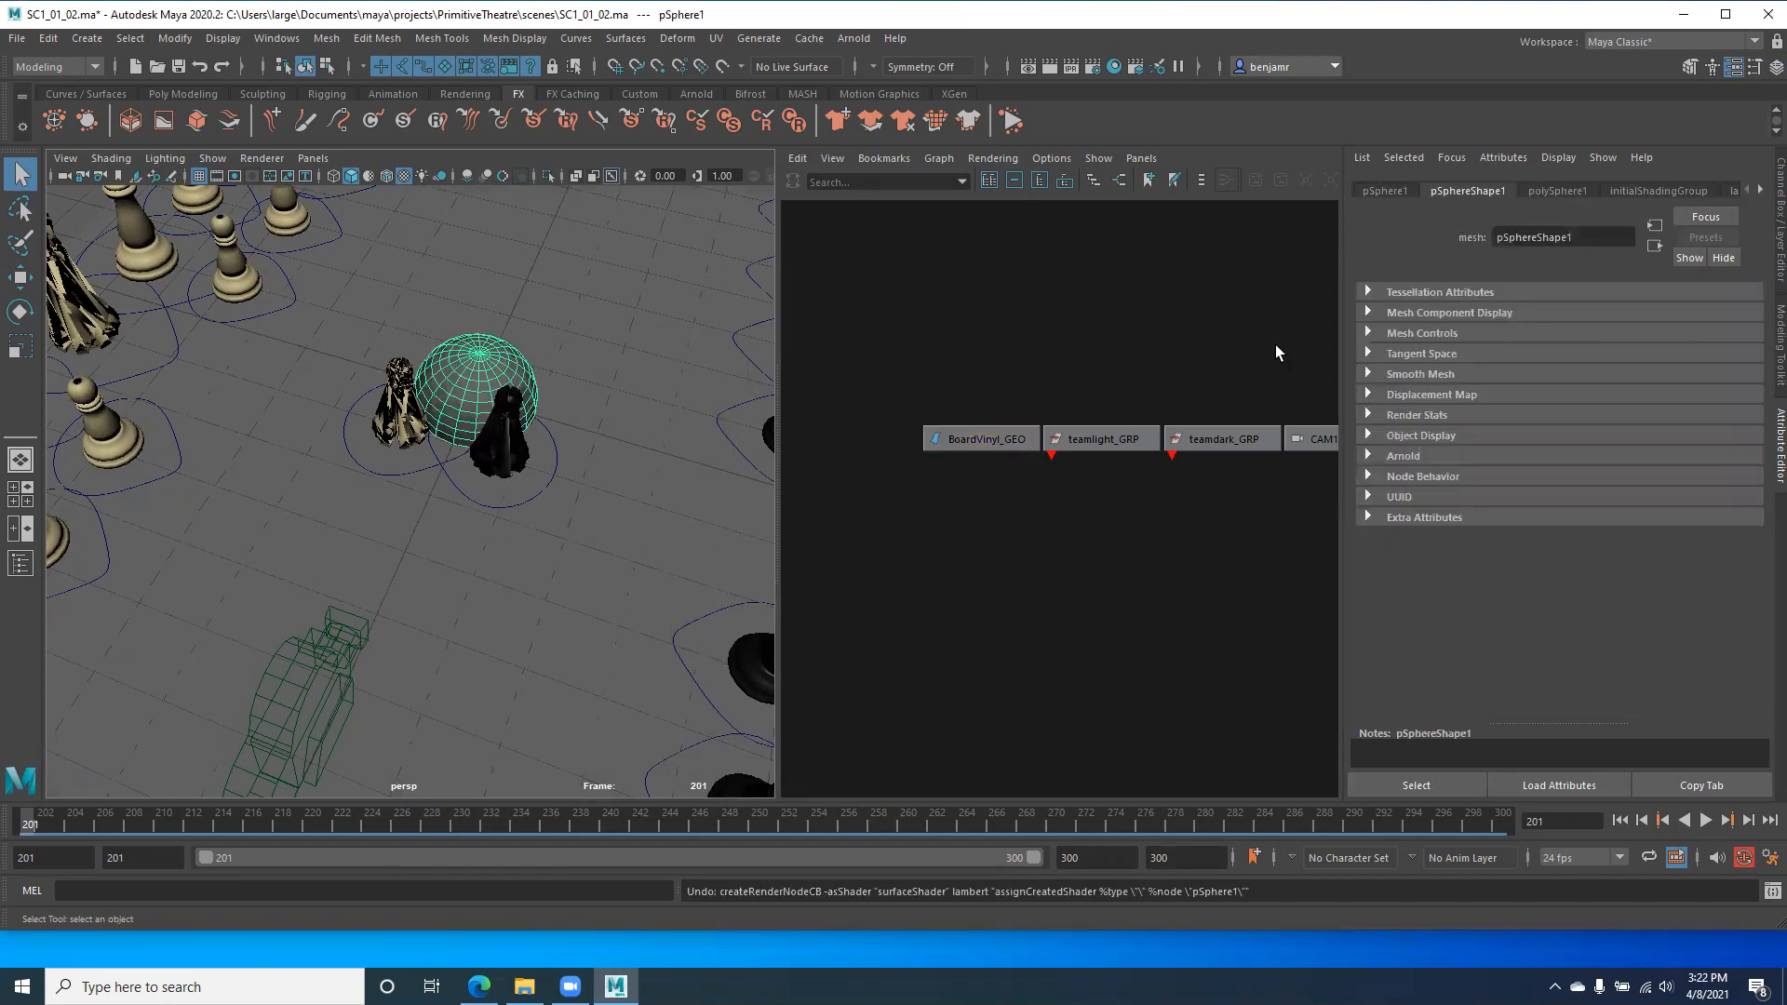
Step: Load Cactus2bw.png as the image for the file texture connected to lambert1's color
click(1760, 189)
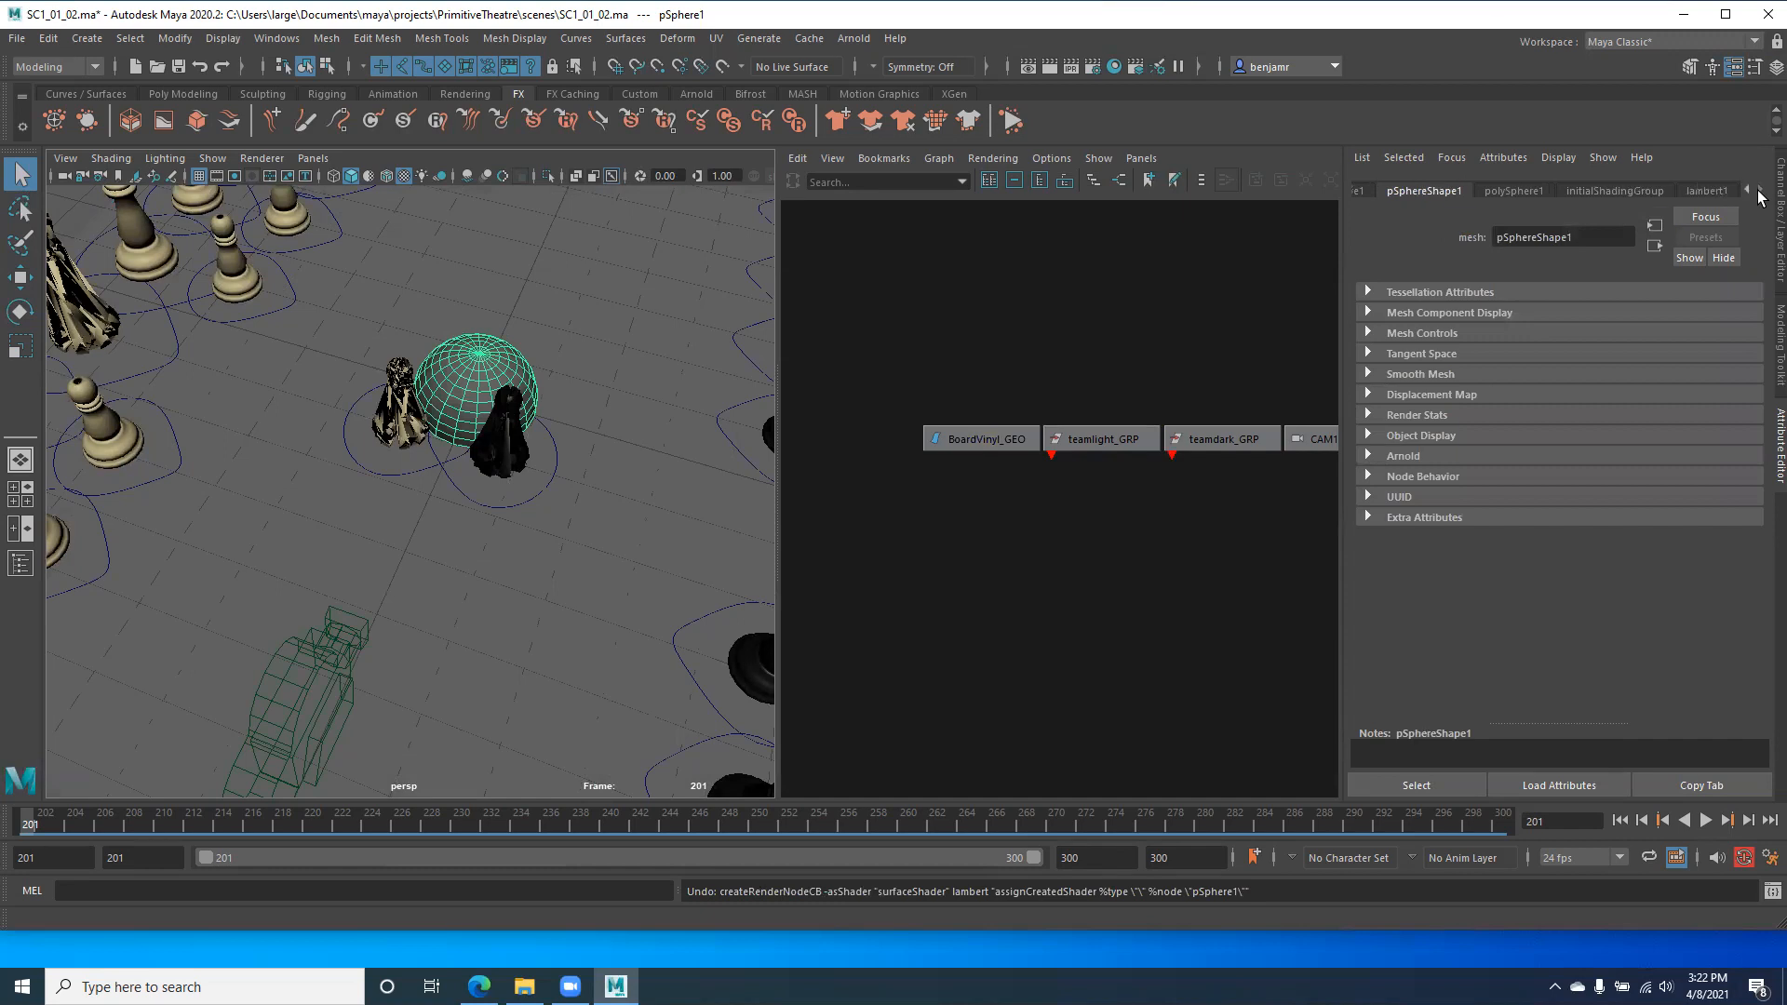
click(1704, 192)
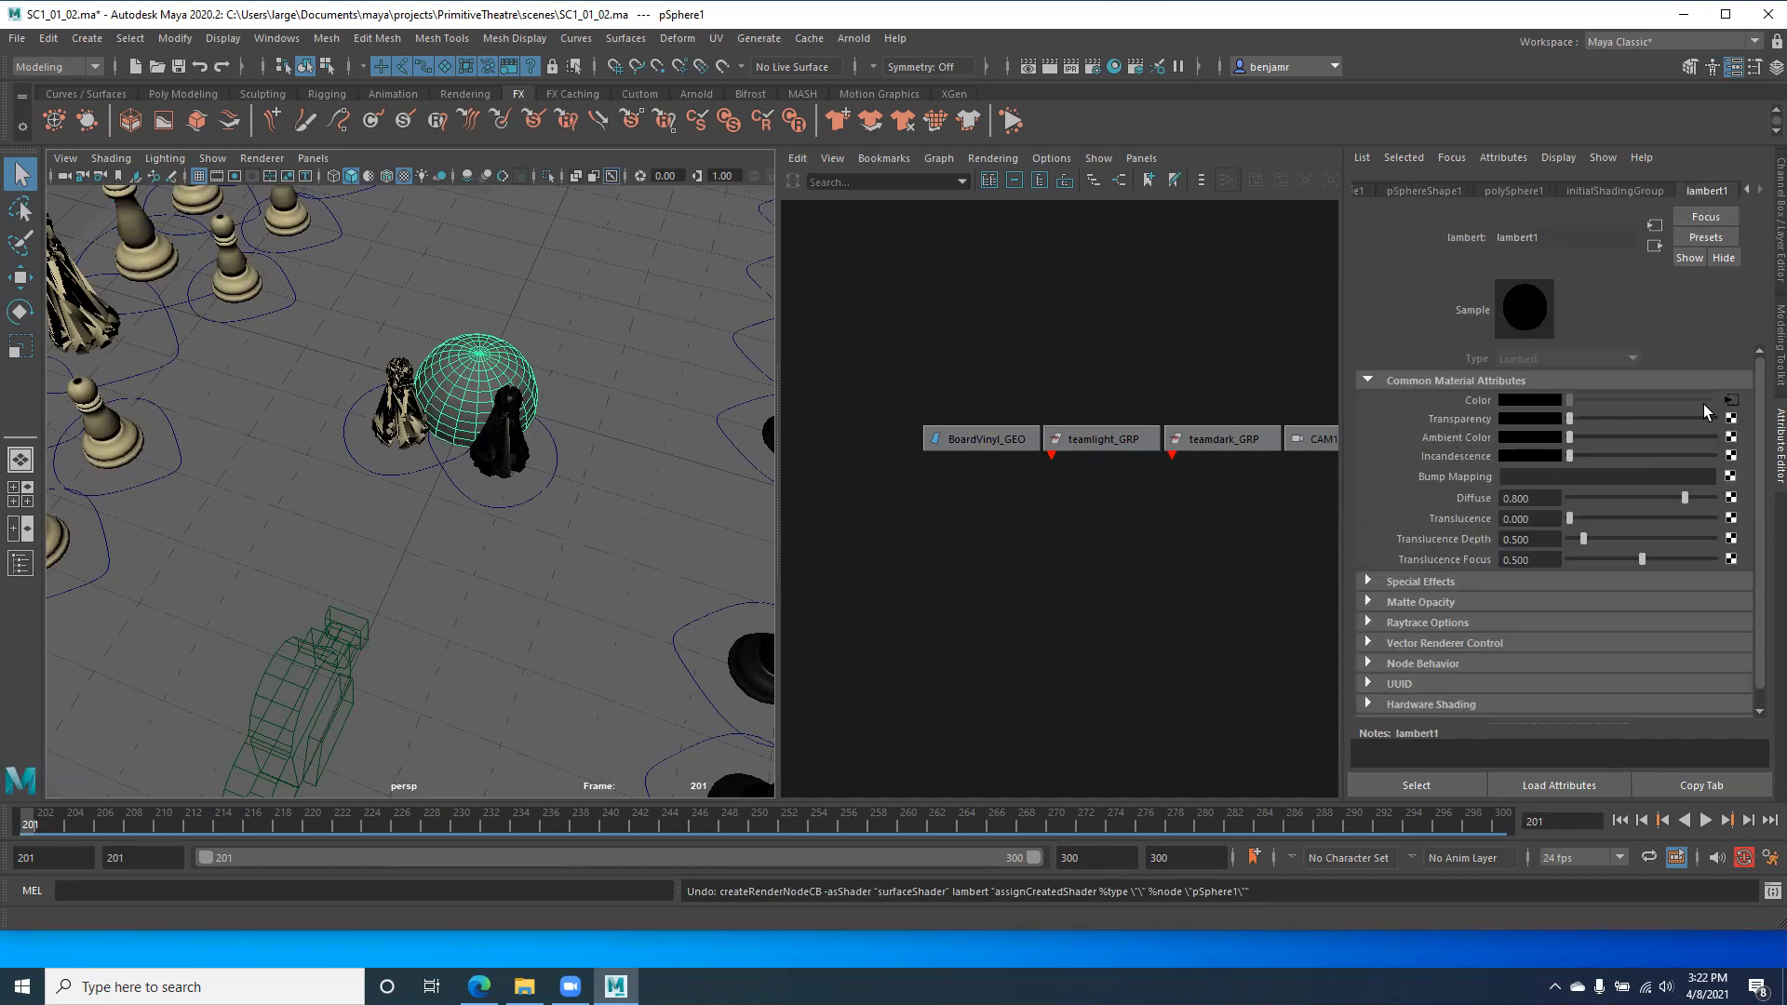
click(1727, 401)
click(1732, 444)
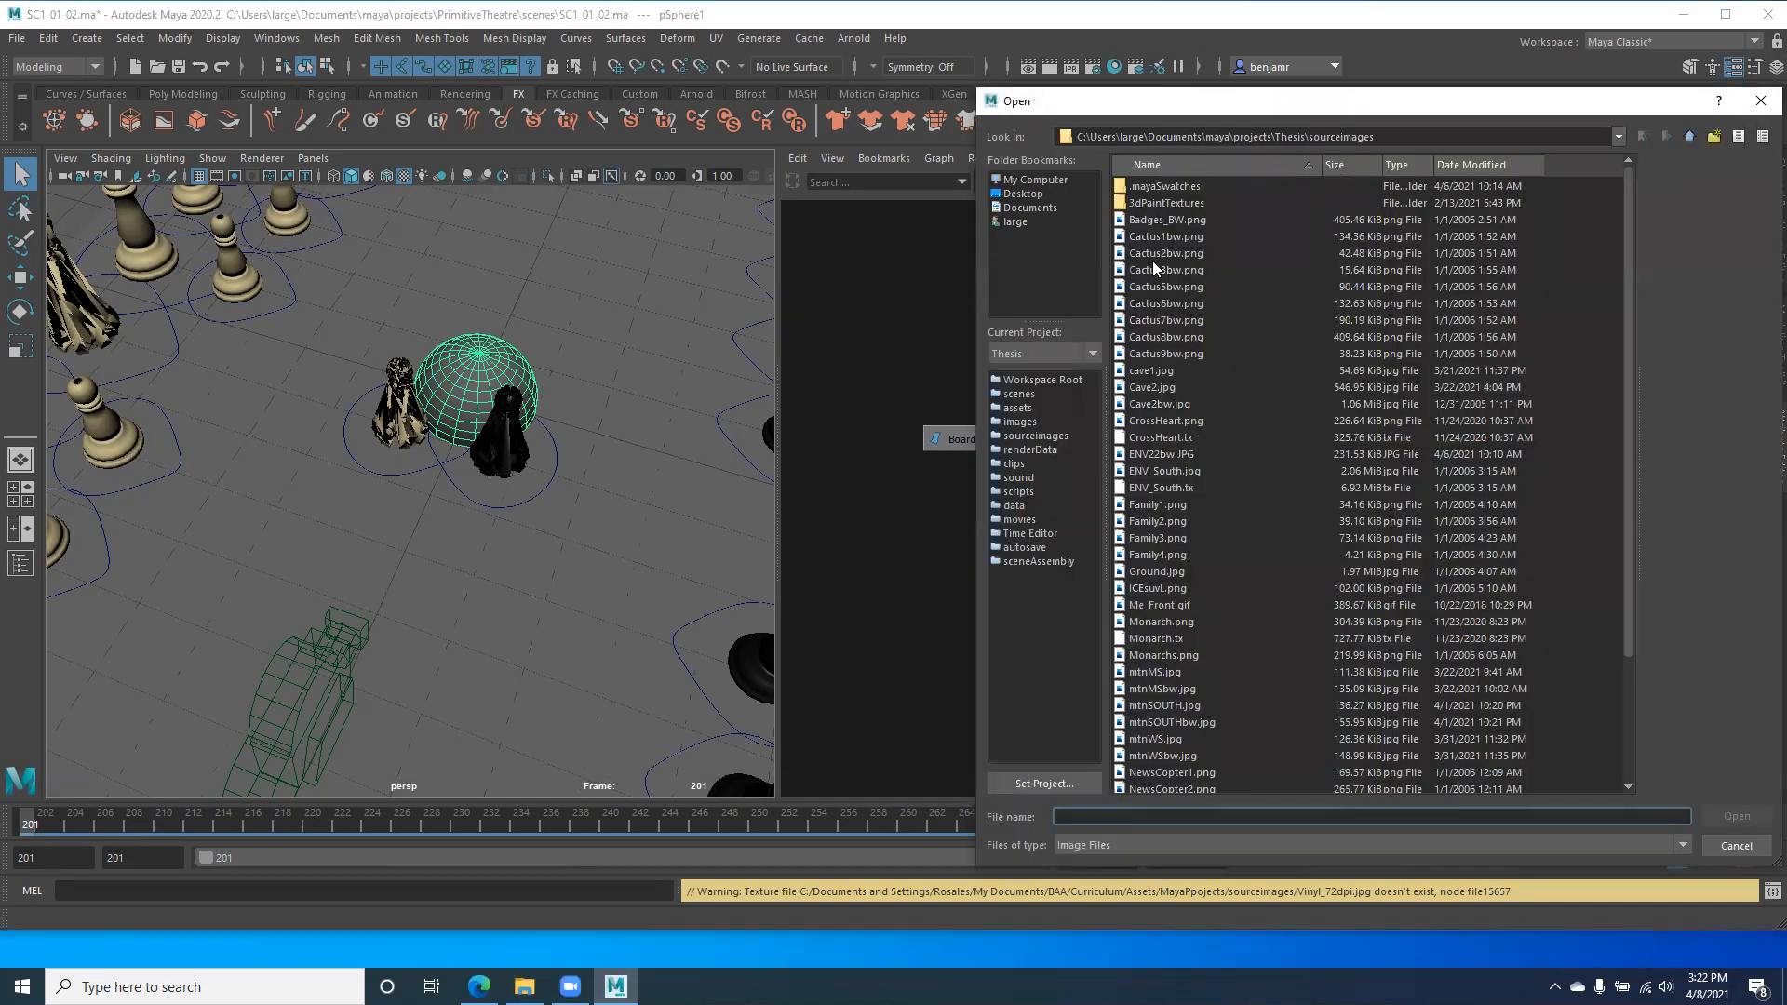
click(1165, 253)
click(1736, 816)
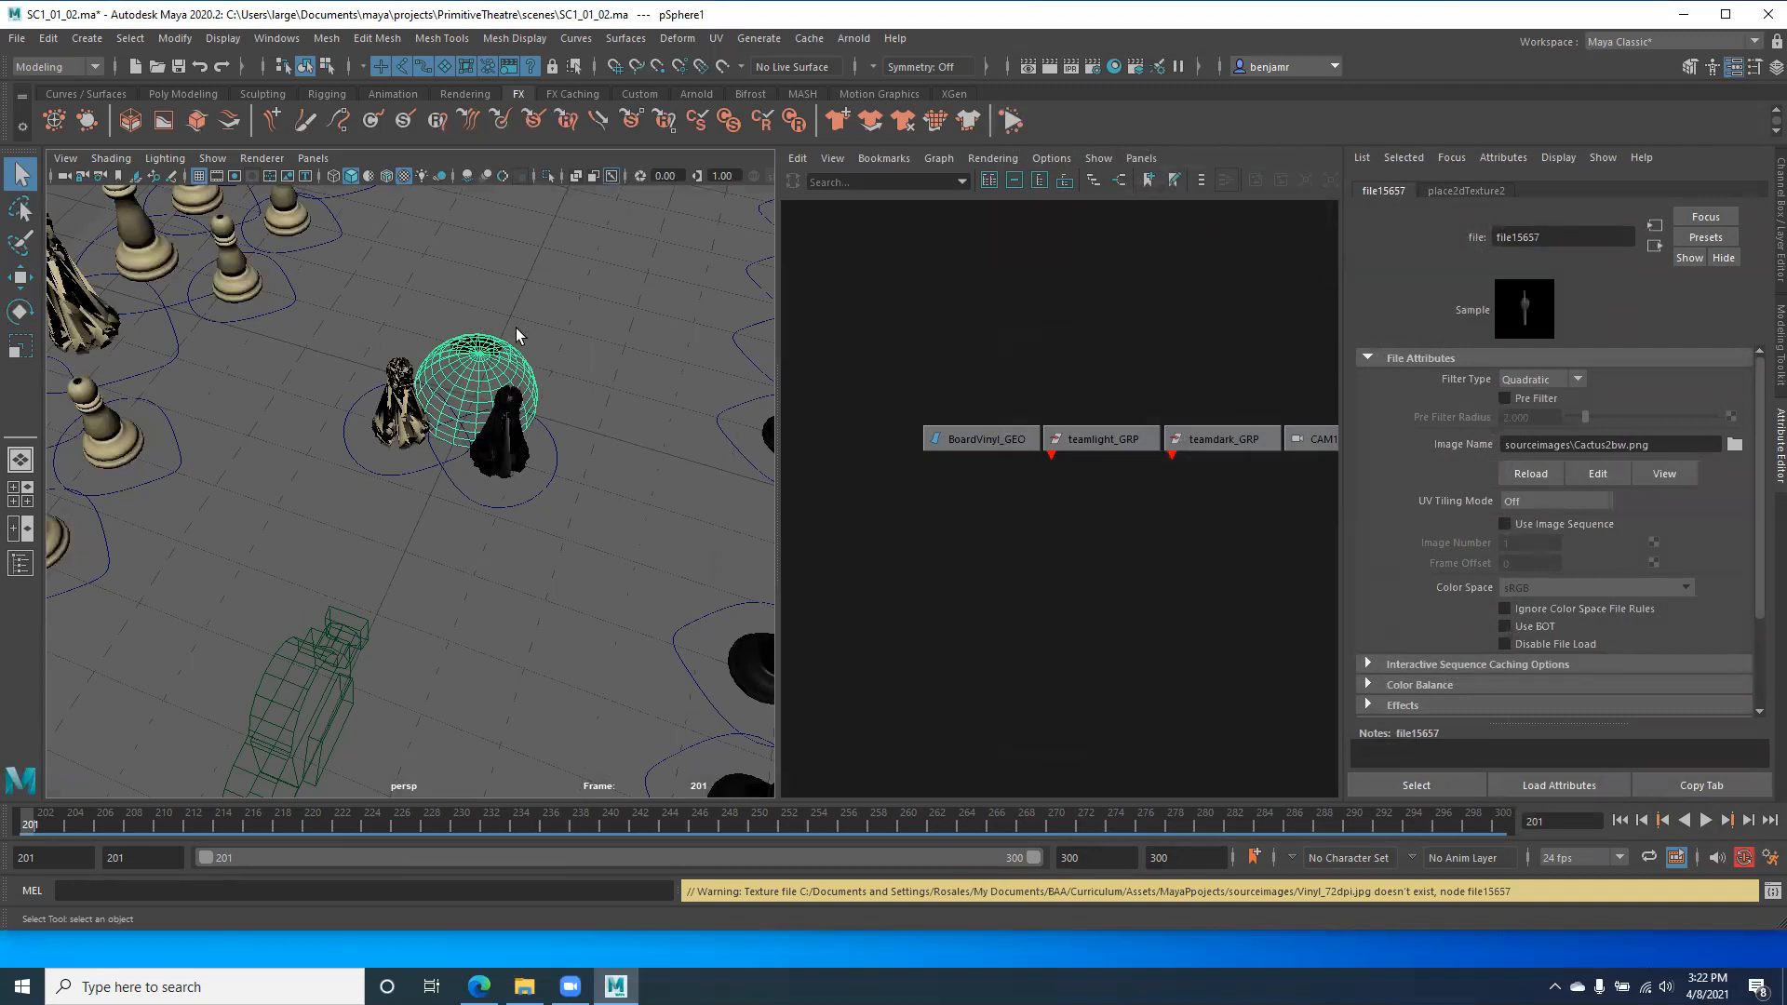
Step: Examine the textured sphere up close in an enlarged perspective view, comparing wireframe and textured display
alt+drag(348, 350, 376, 393)
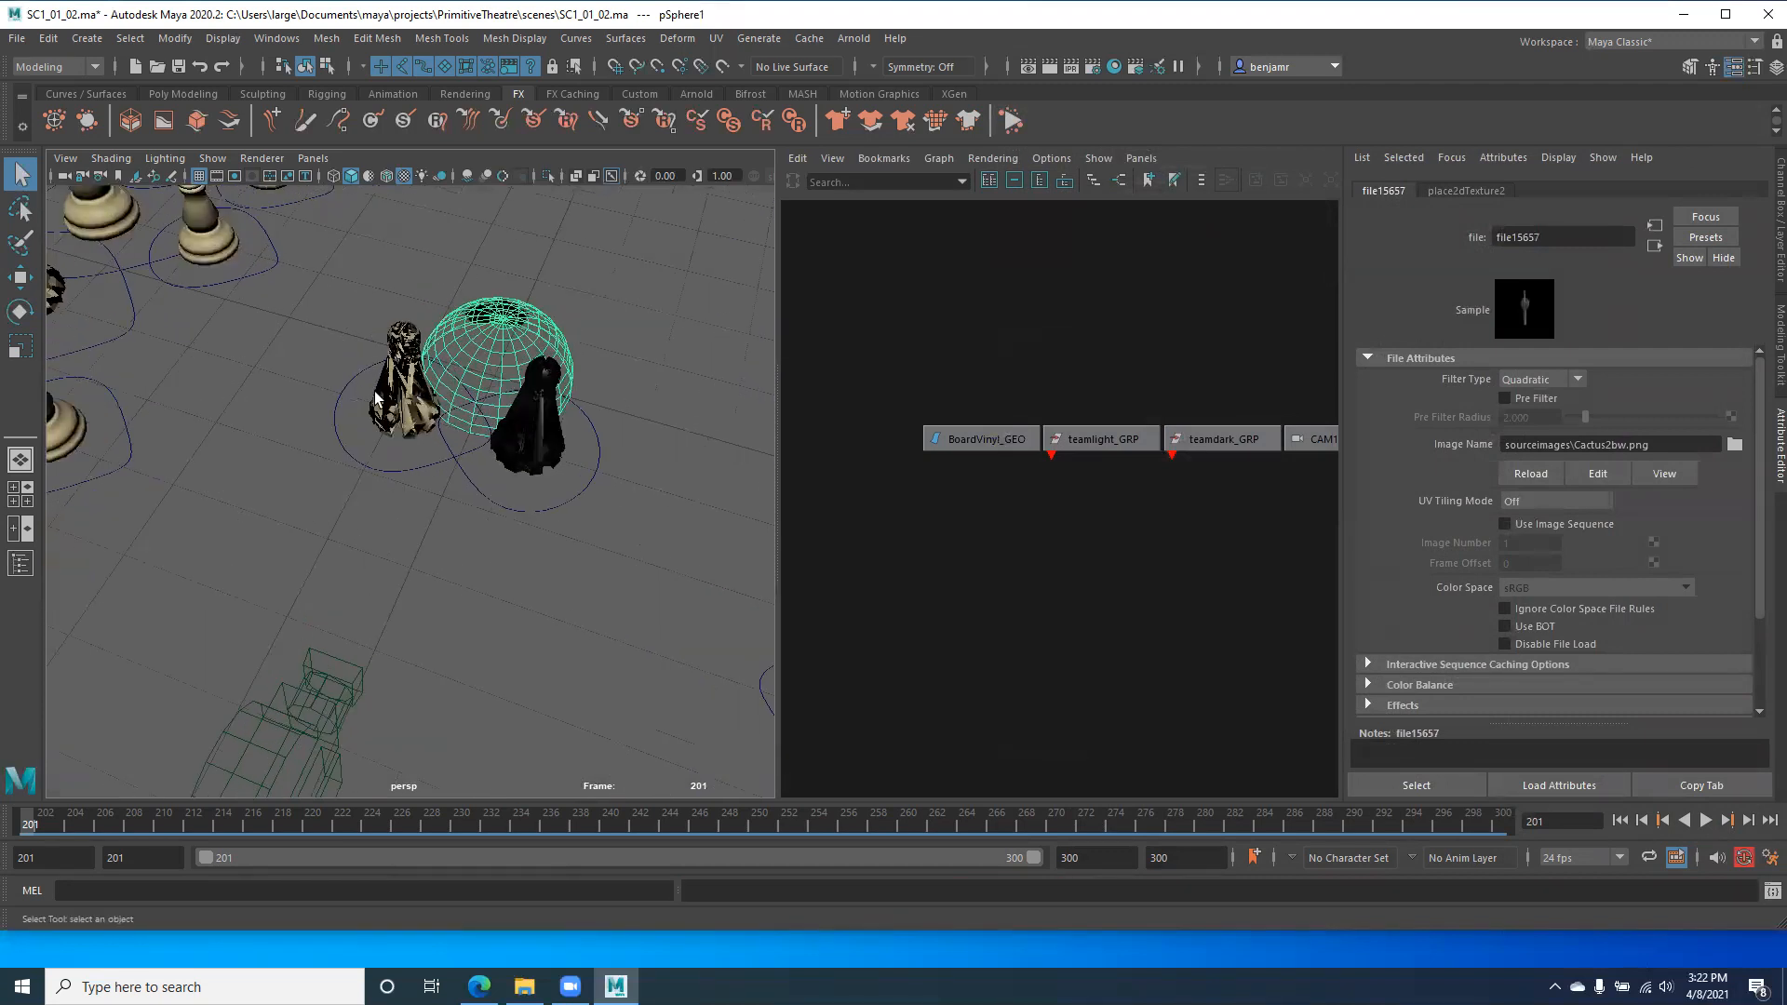
key(e)
key(6)
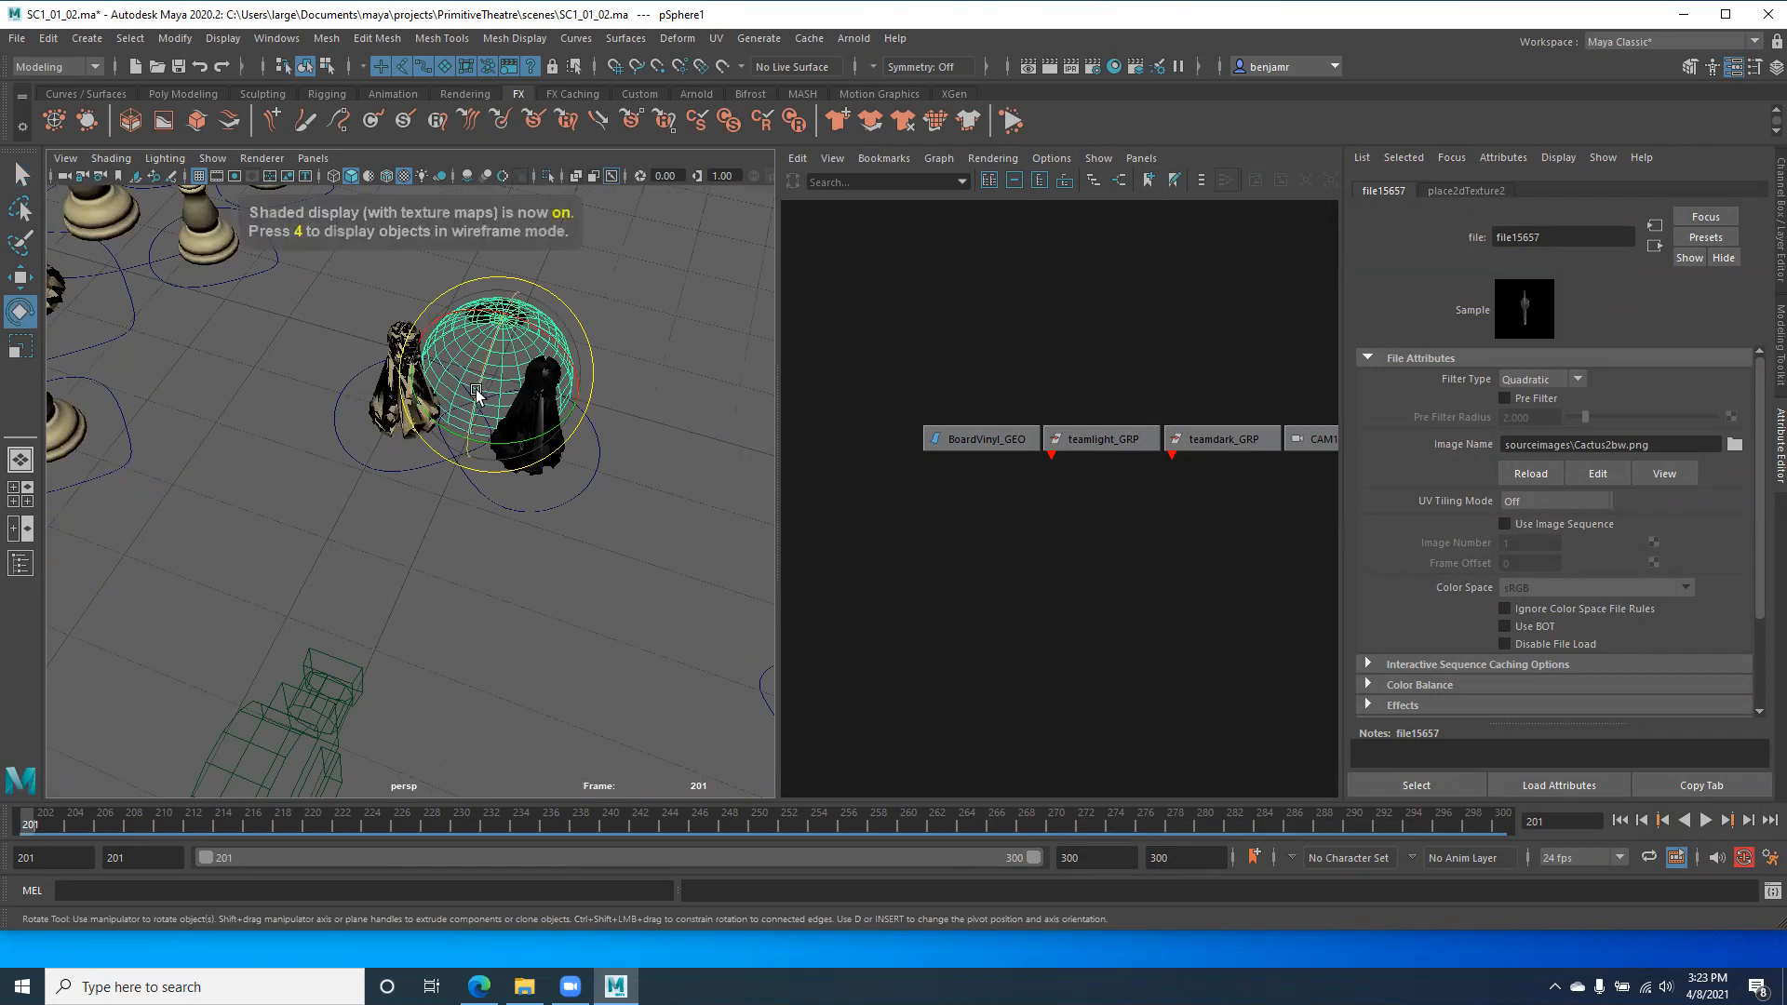
alt+drag(478, 391, 147, 371)
scroll(231, 554, up, 5)
click(213, 583)
click(437, 588)
key(space)
key(4)
click(507, 465)
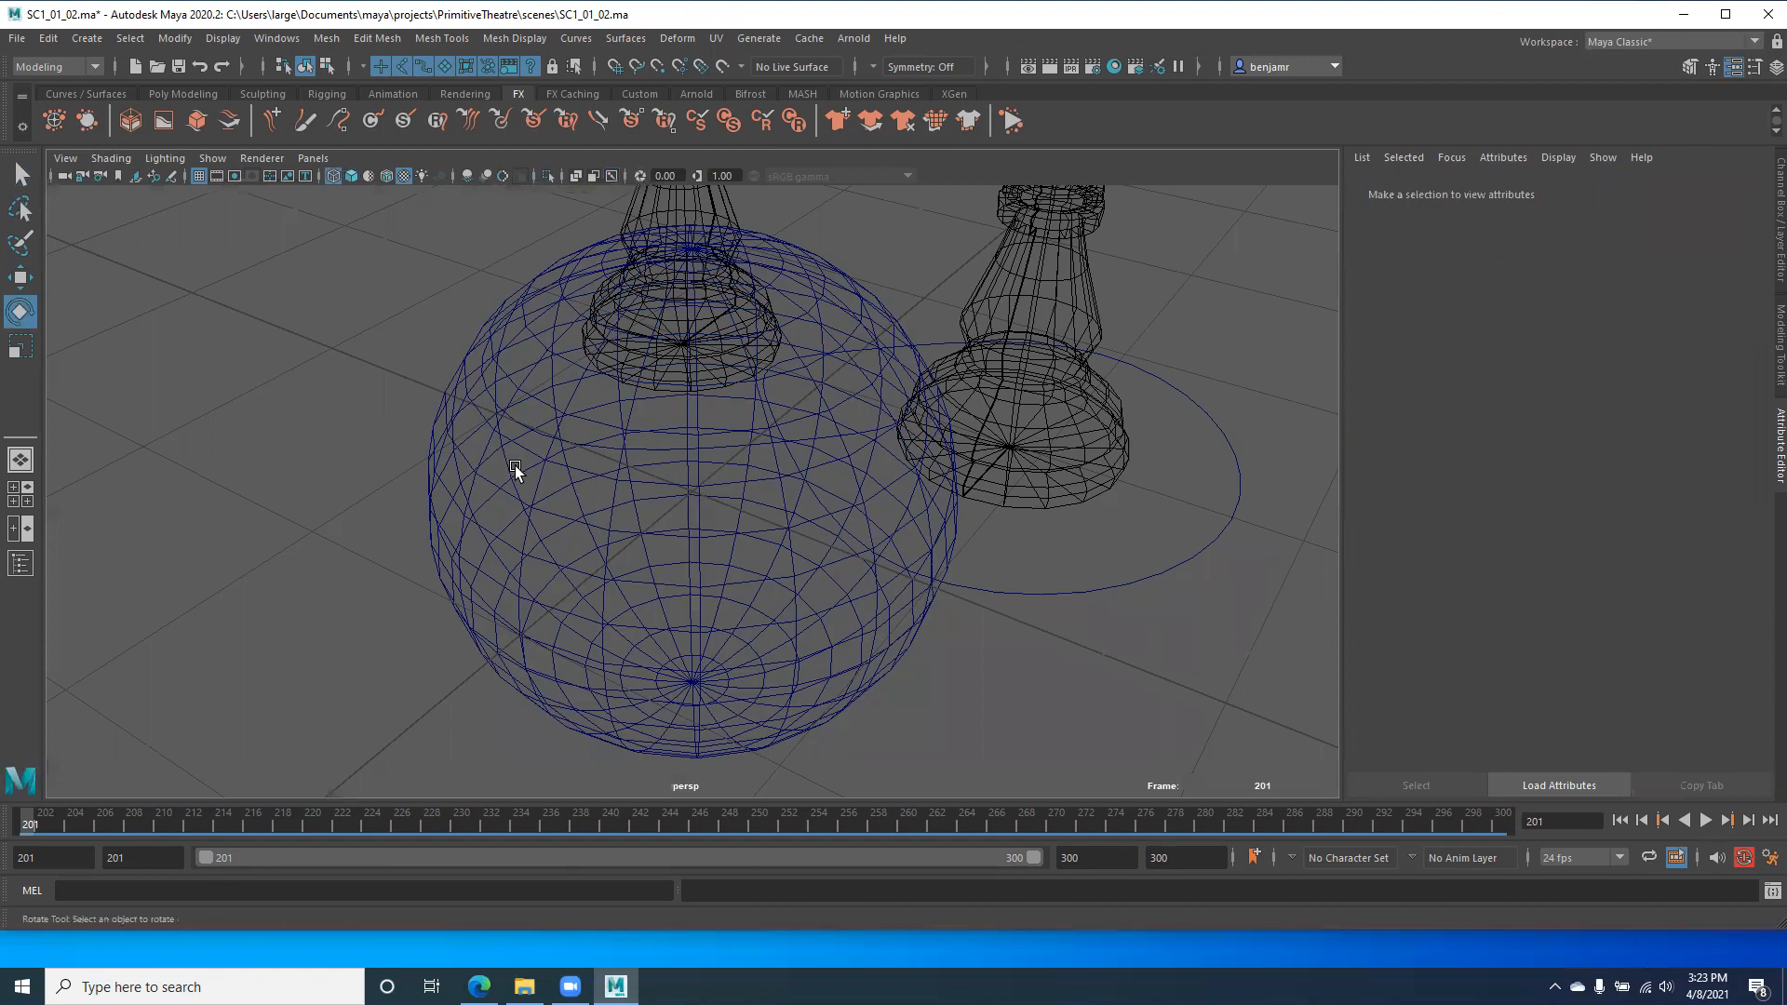
key(6)
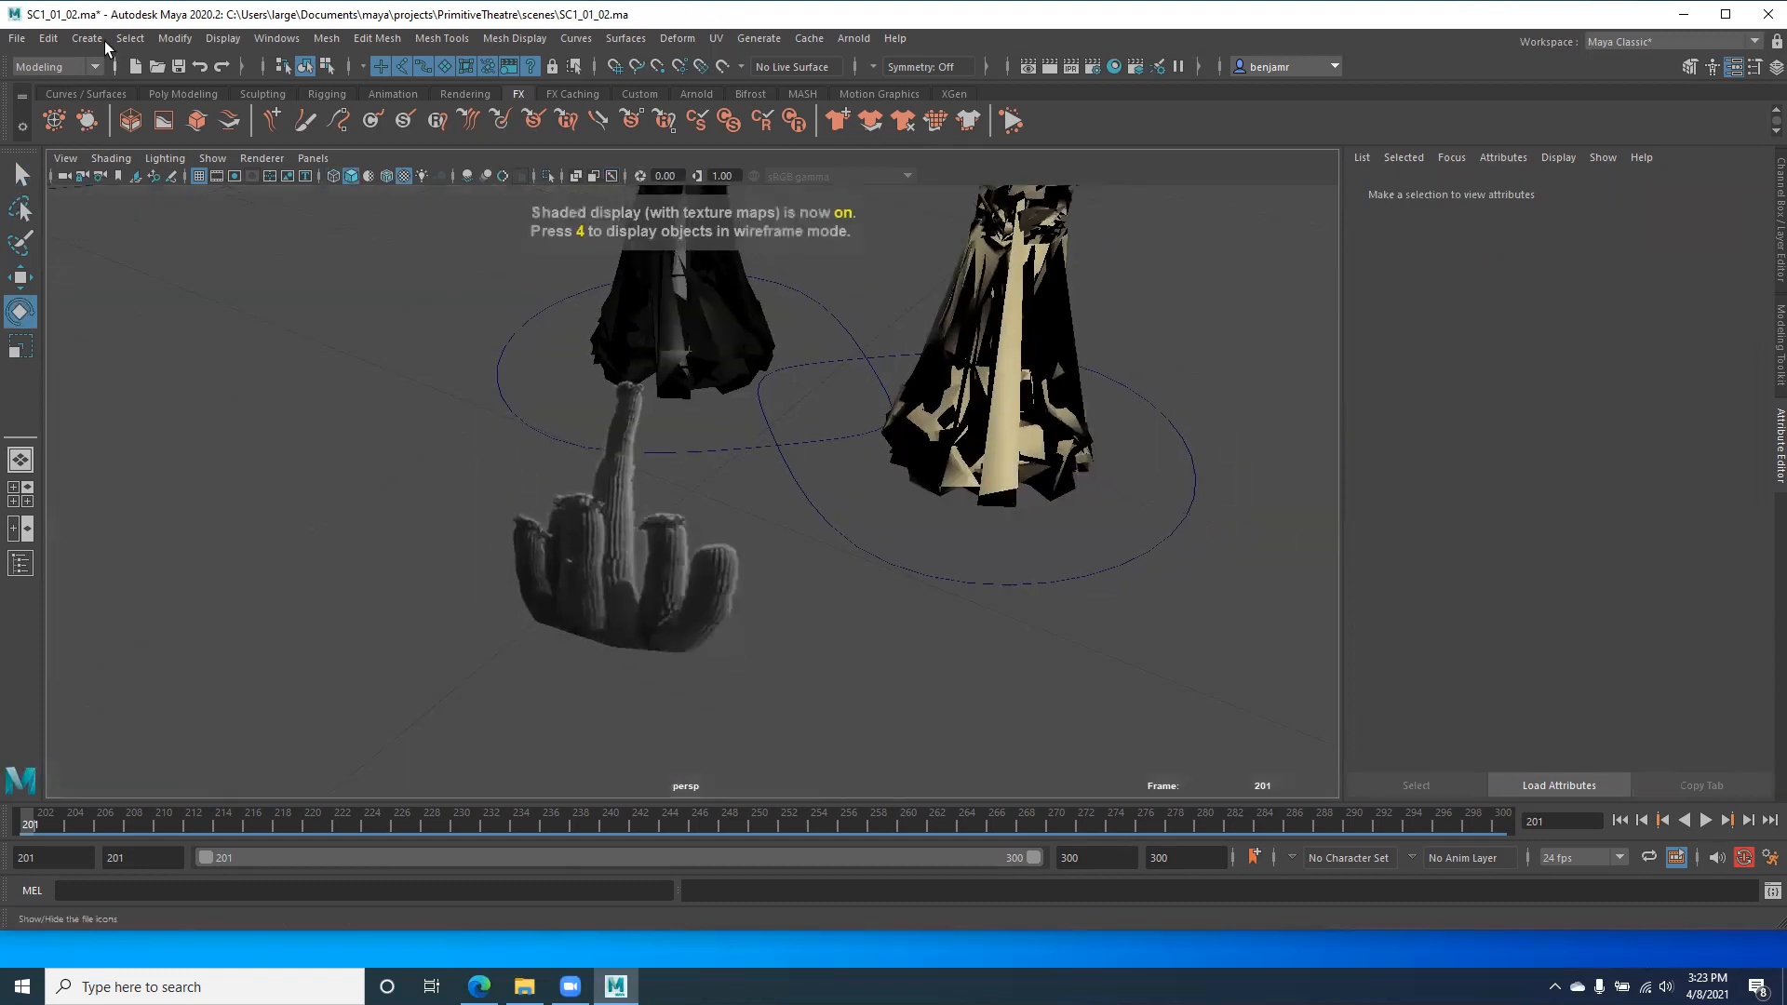
Step: Create a polygon cube primitive around the textured sphere in the chess scene
click(86, 38)
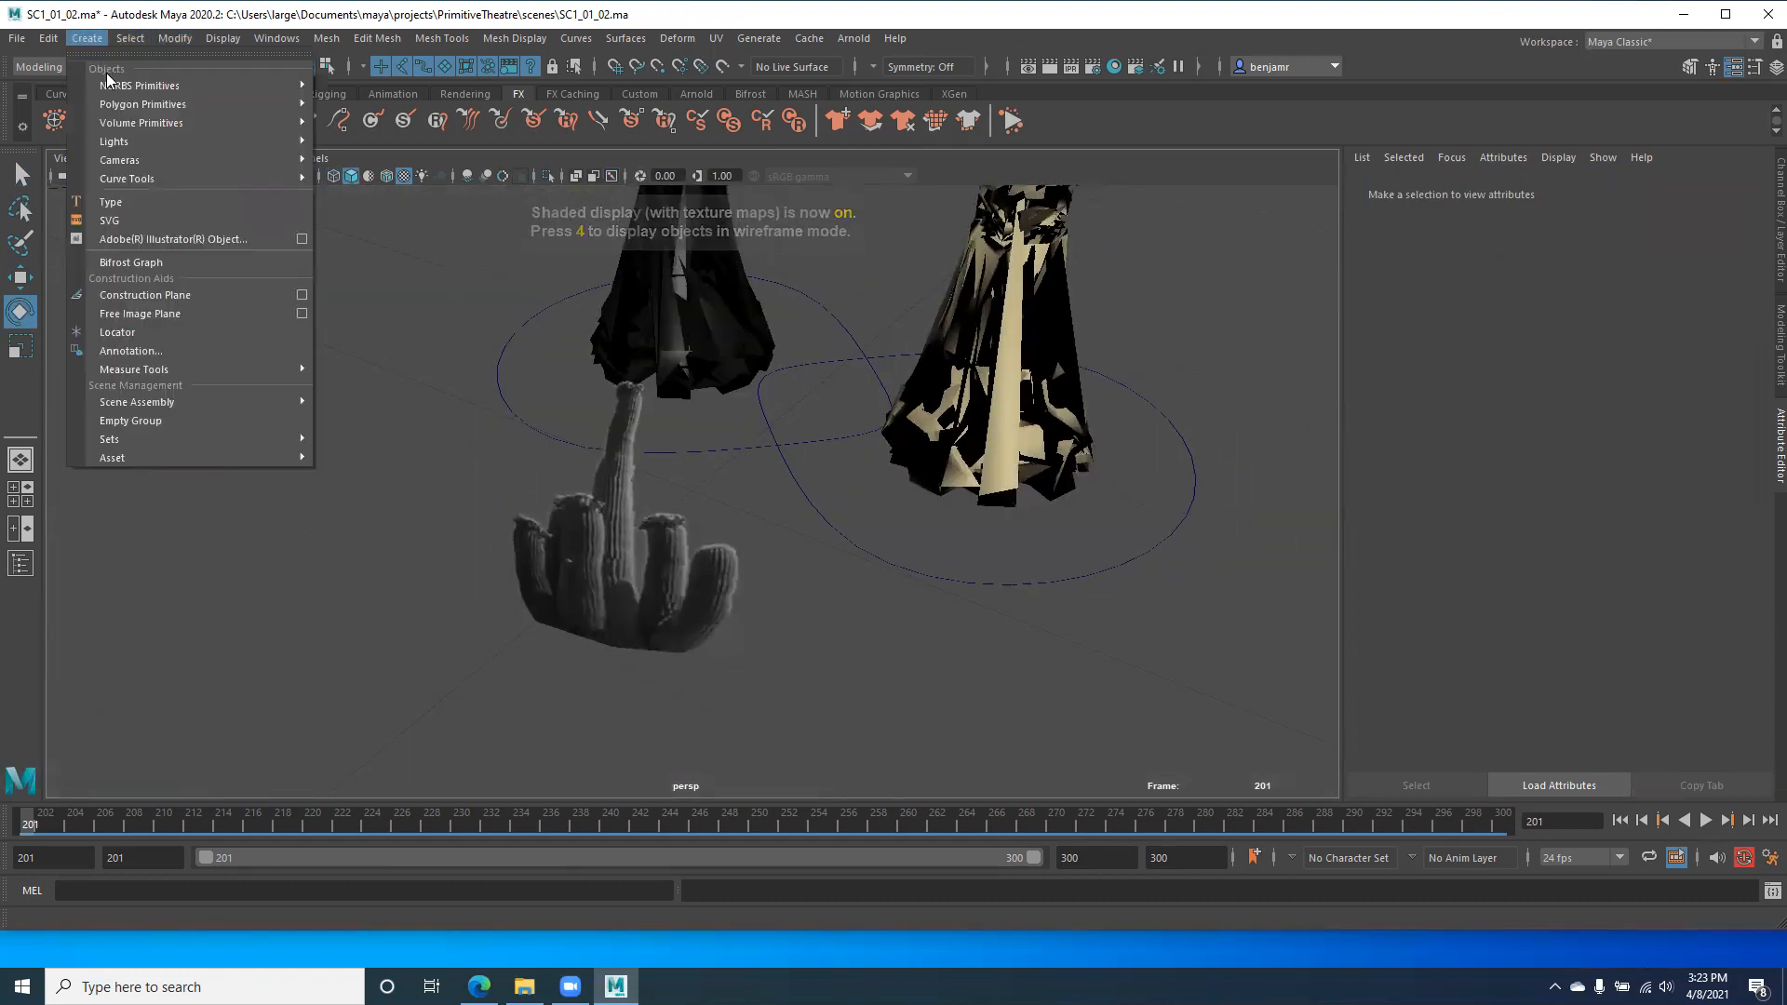
mouse_move(121, 107)
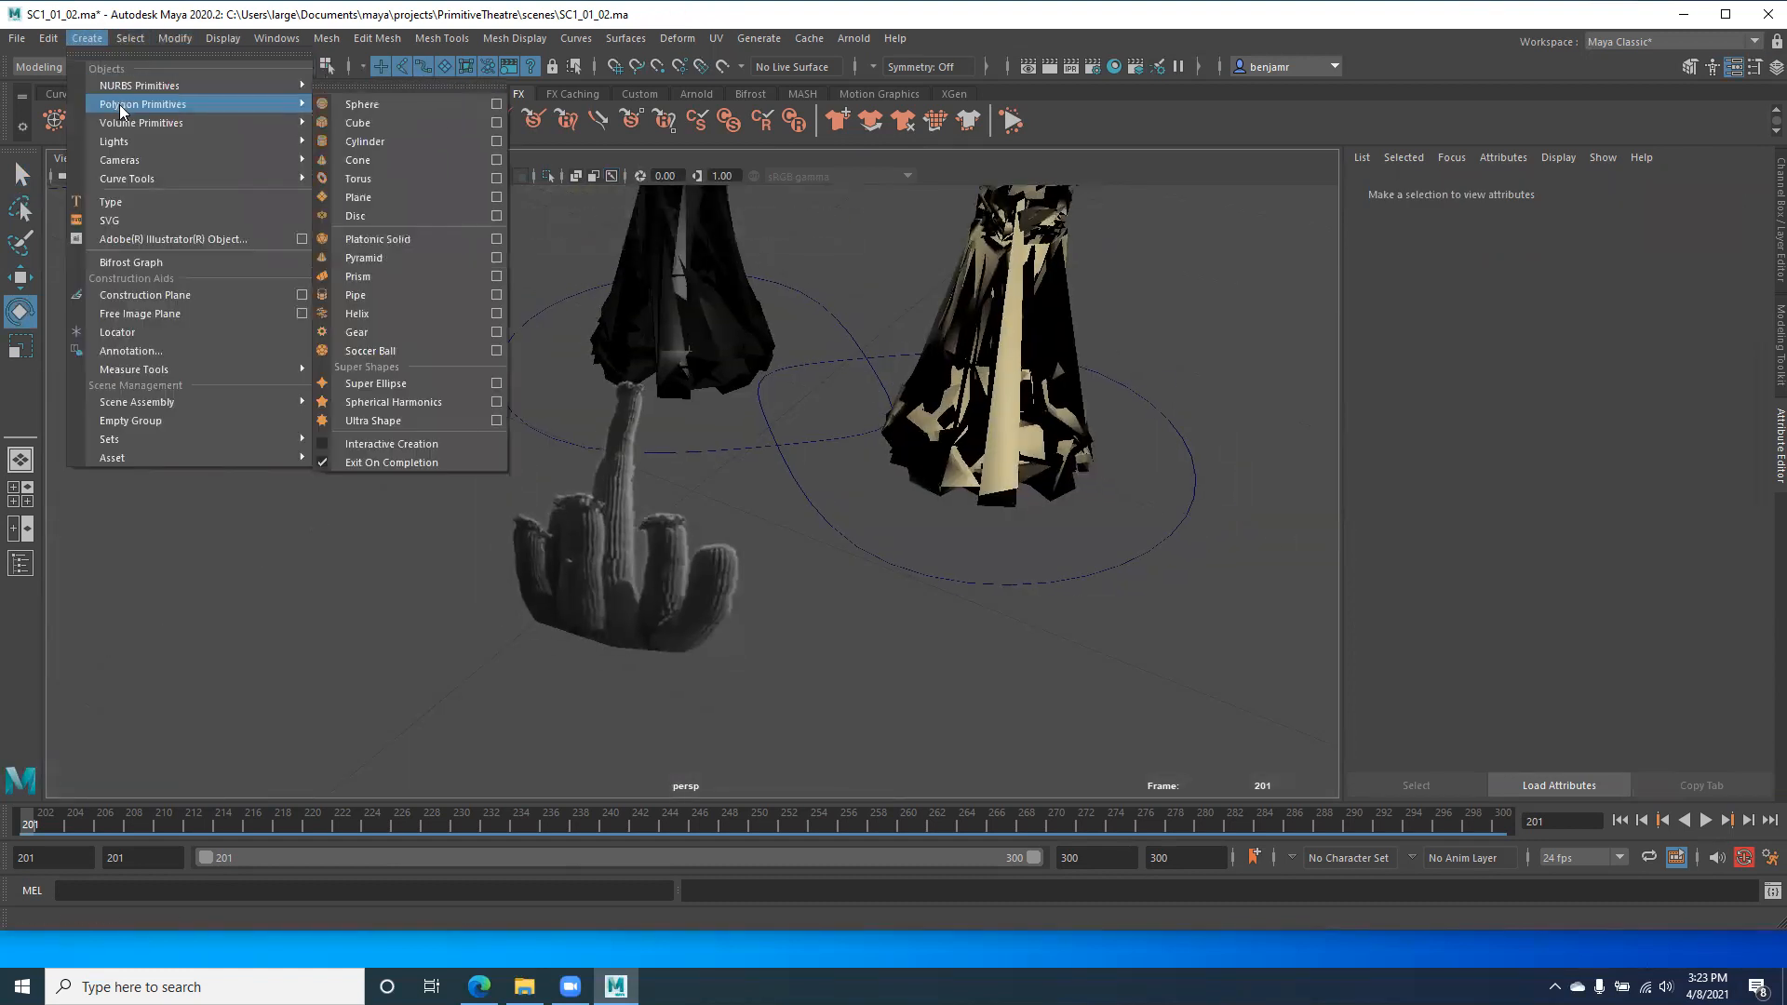
click(368, 121)
scroll(597, 410, down, 1)
alt+drag(597, 410, 662, 355)
alt+drag(610, 467, 599, 410)
alt+drag(594, 491, 396, 451)
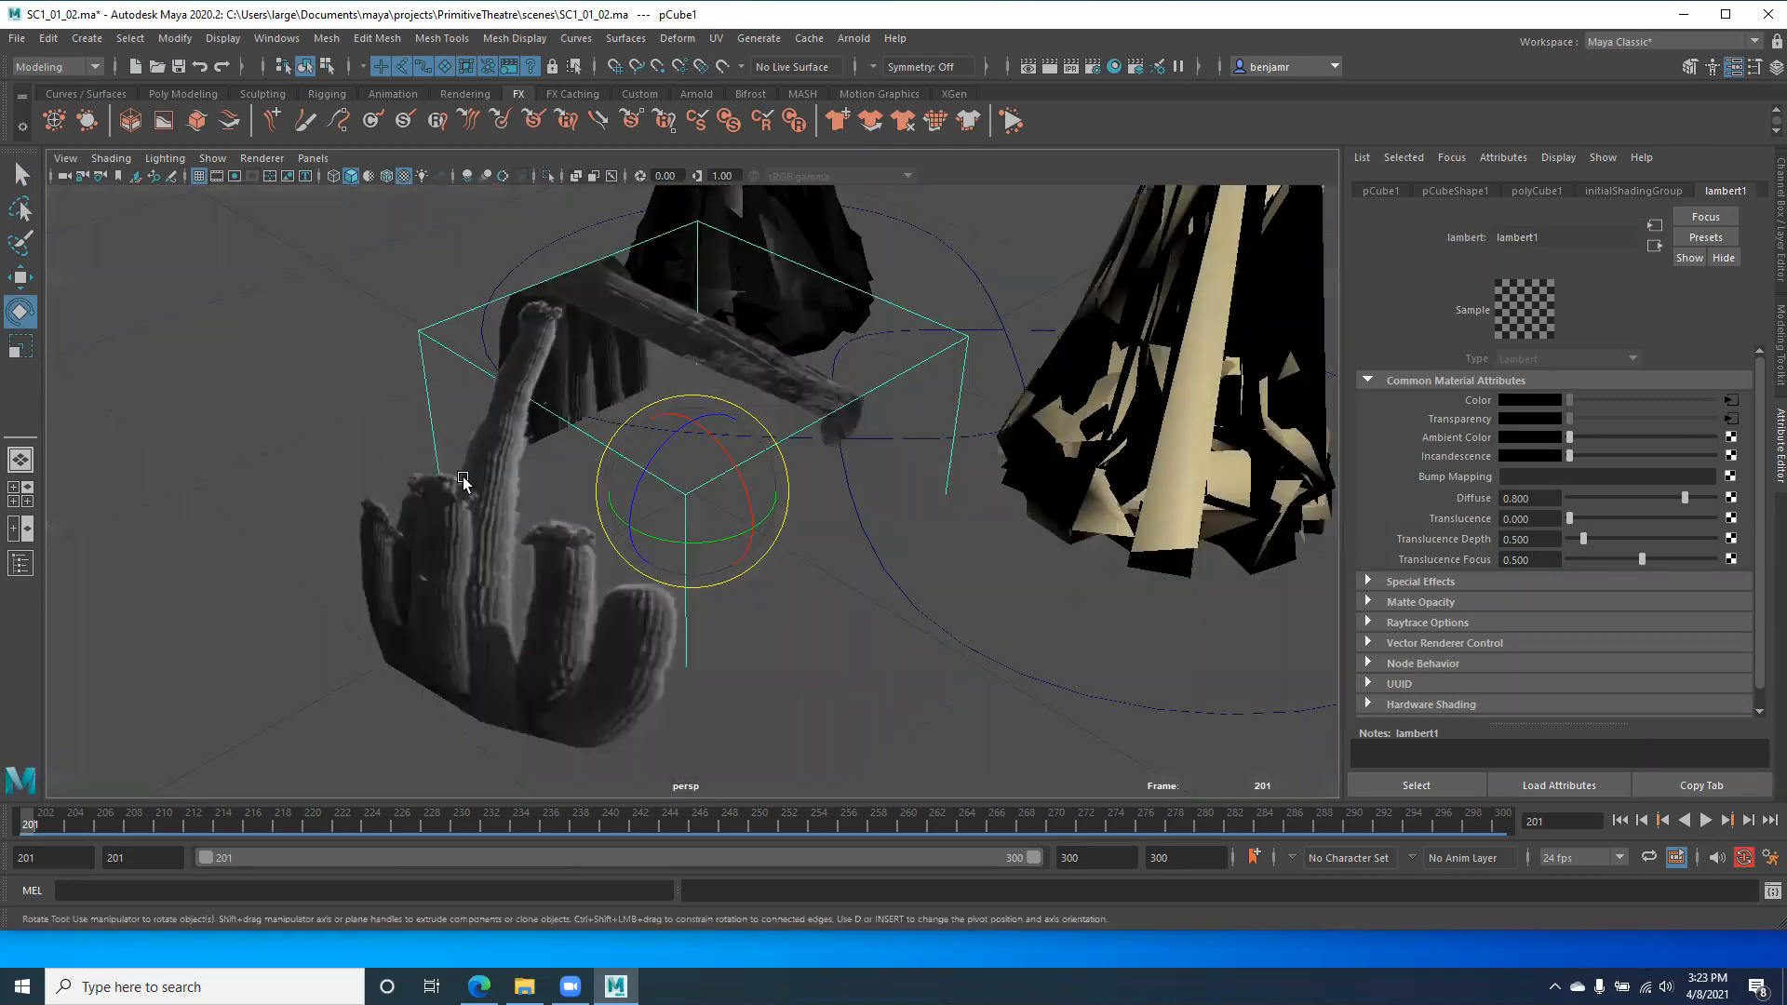
scroll(520, 470, down, 5)
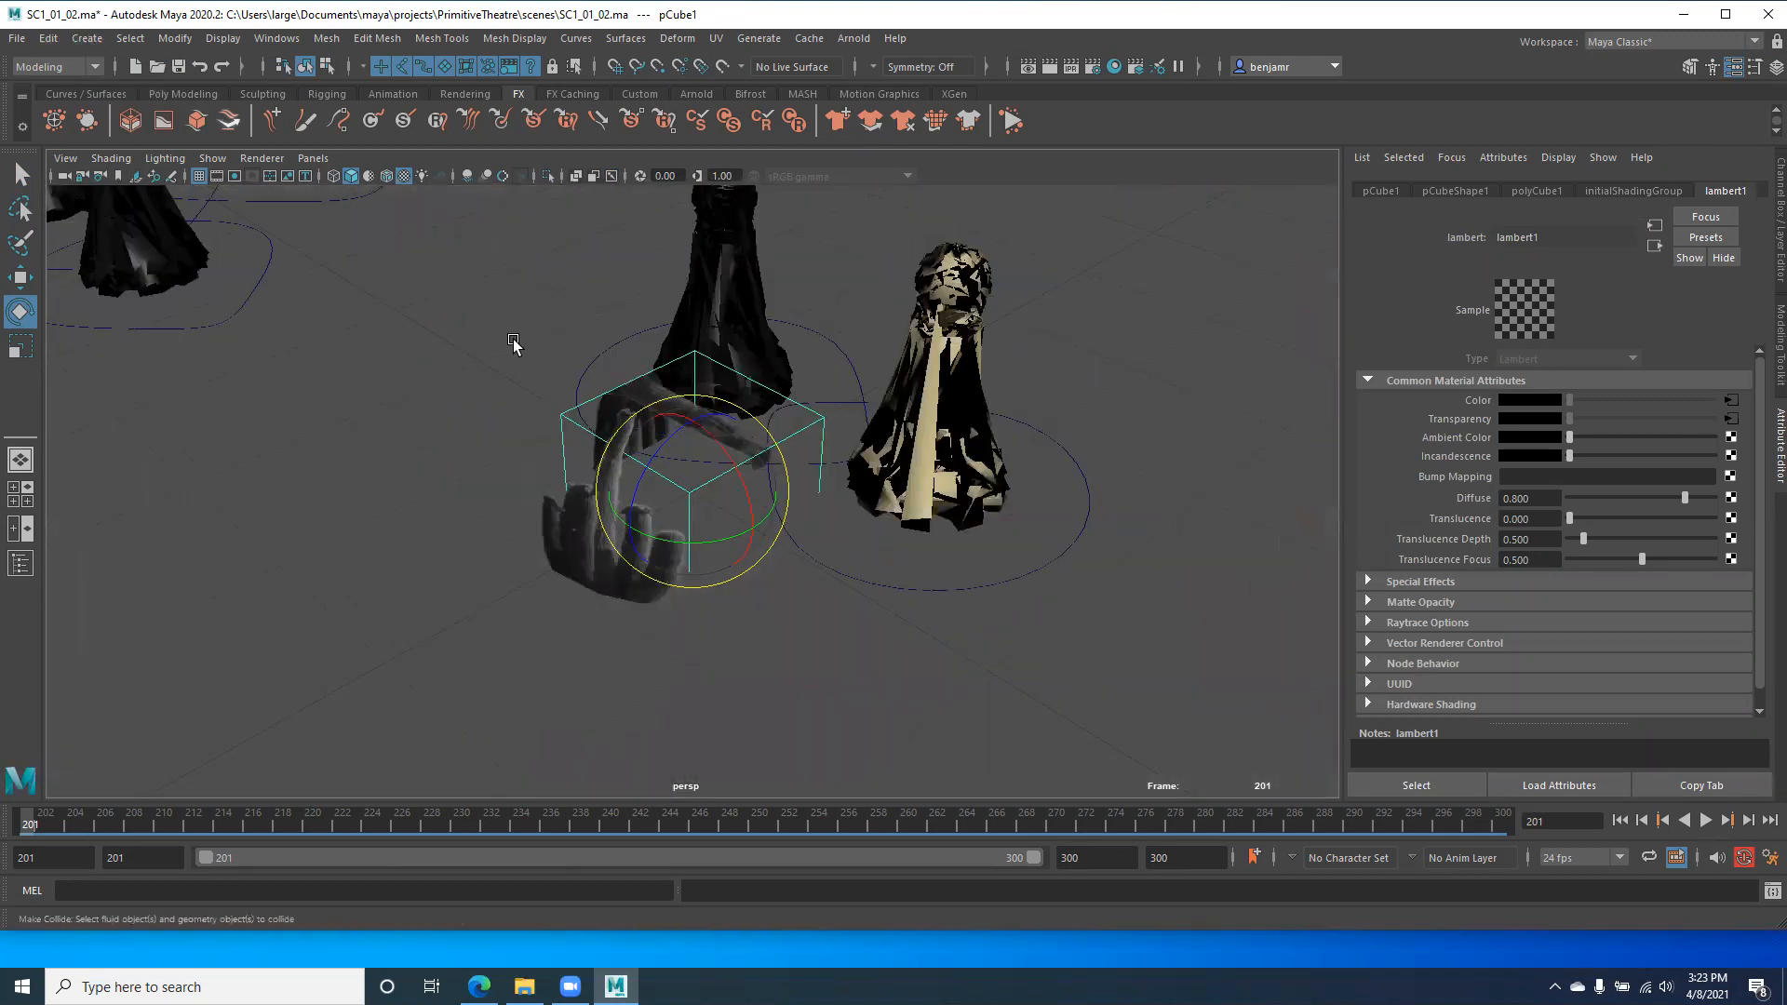
alt+drag(499, 438, 651, 467)
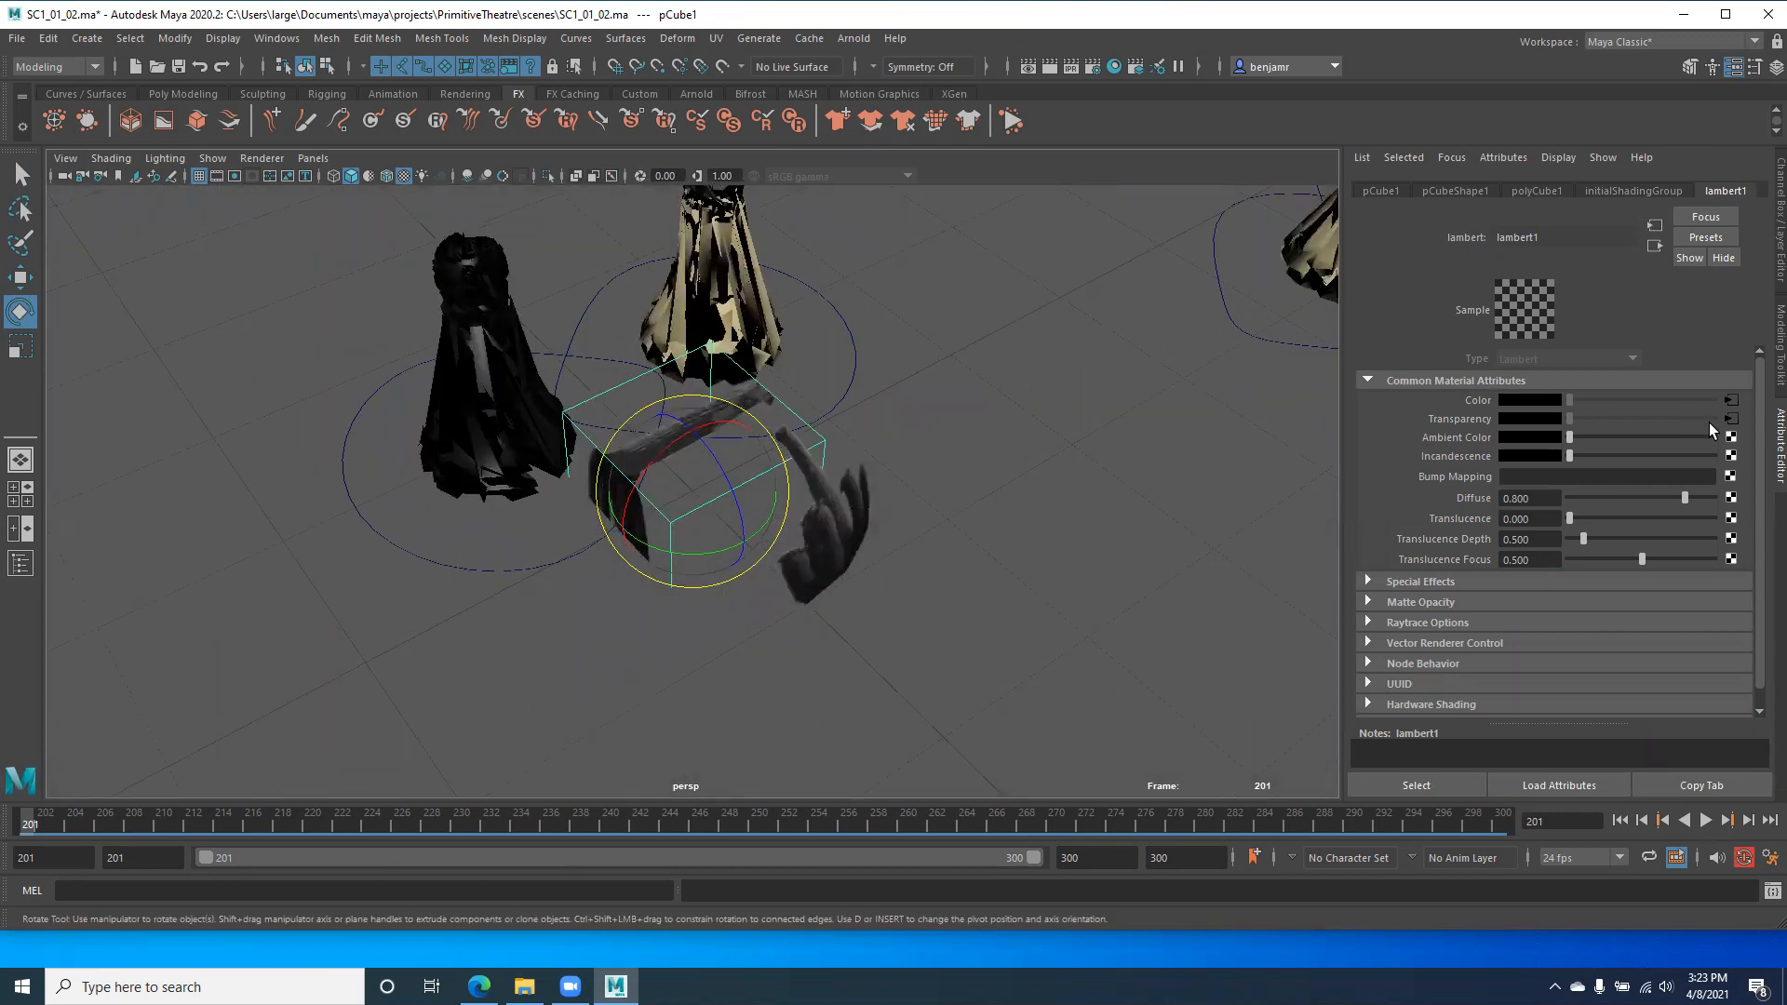
Step: Break the file texture connection on lambert1's Color and check the board's material attributes
right_click(1476, 402)
click(1535, 450)
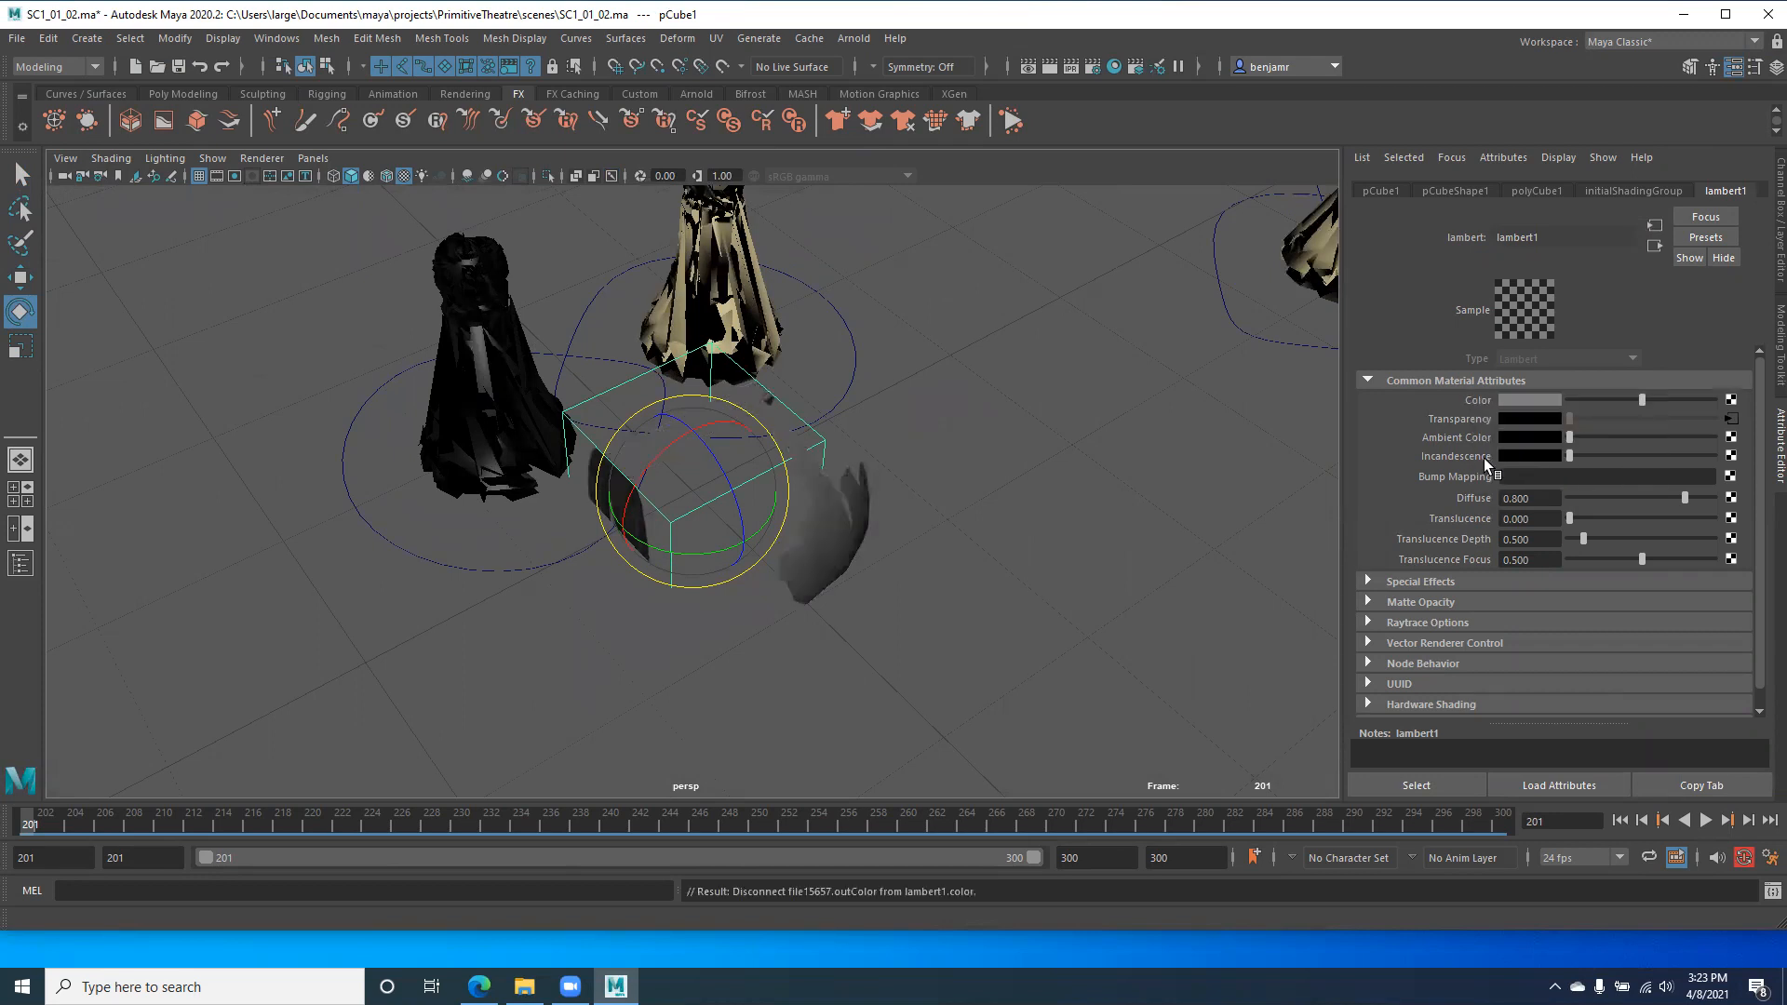
click(423, 636)
alt+drag(559, 592, 667, 558)
alt+drag(732, 683, 762, 621)
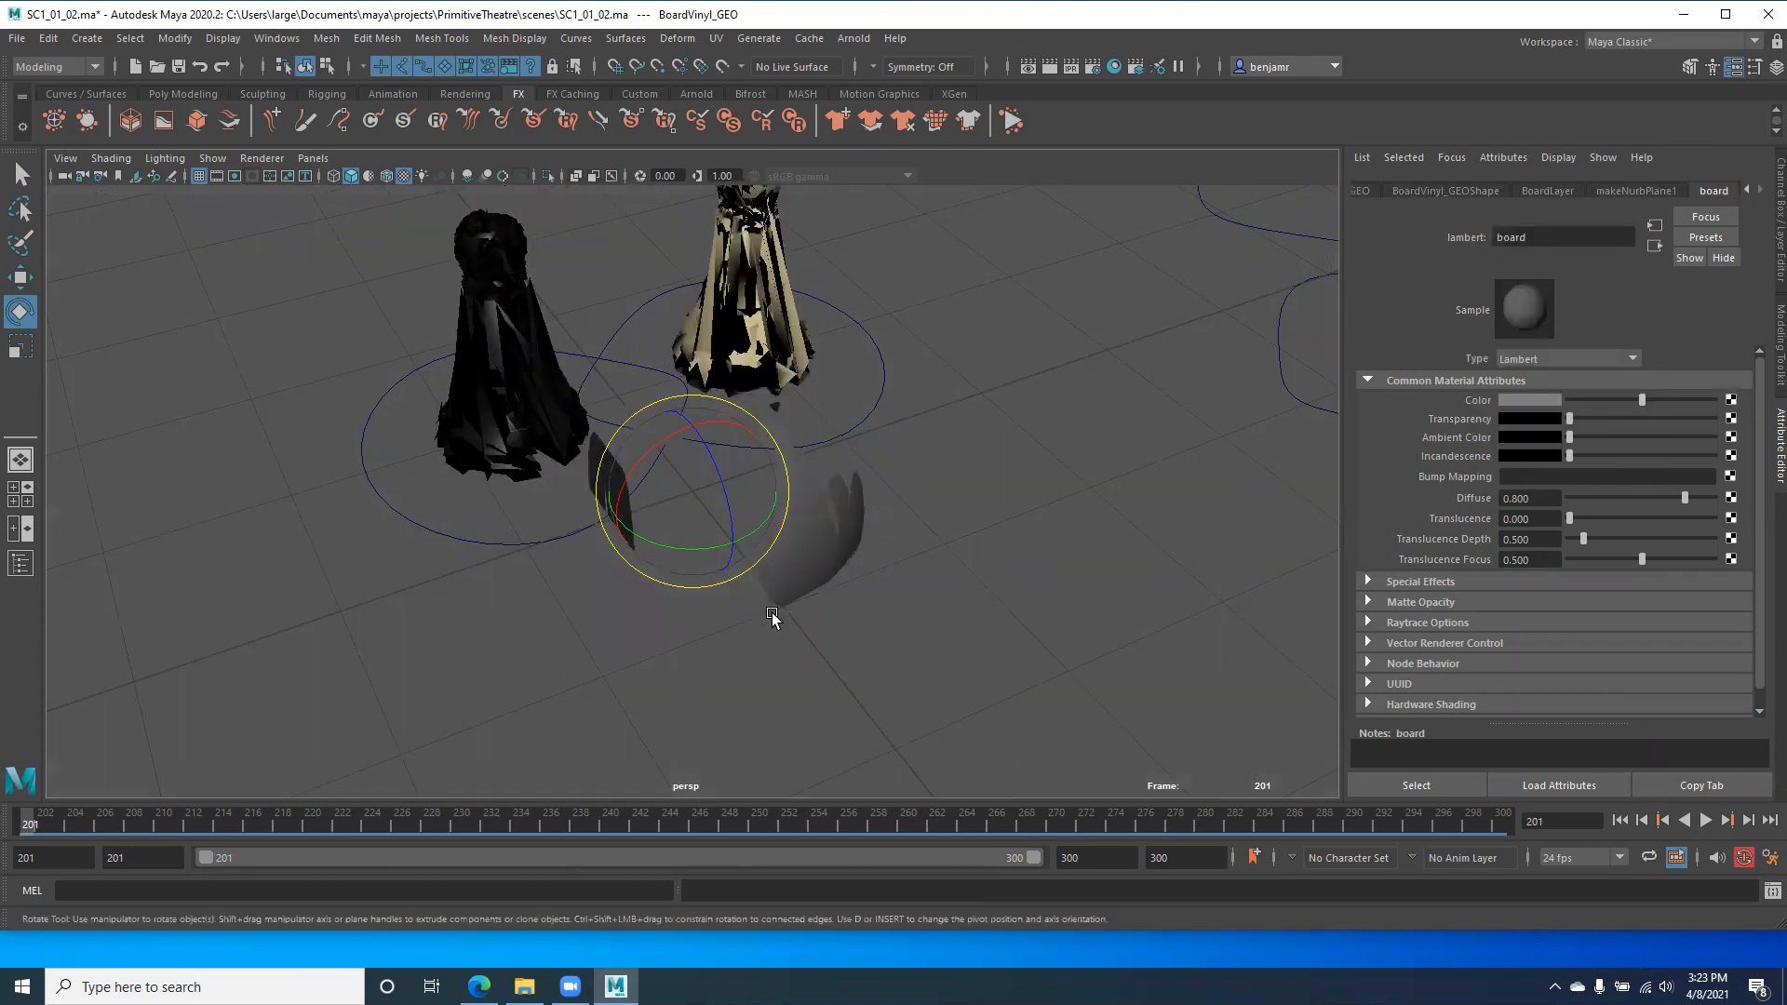
Step: Select the sphere and assign a new Lambert material to it
click(806, 578)
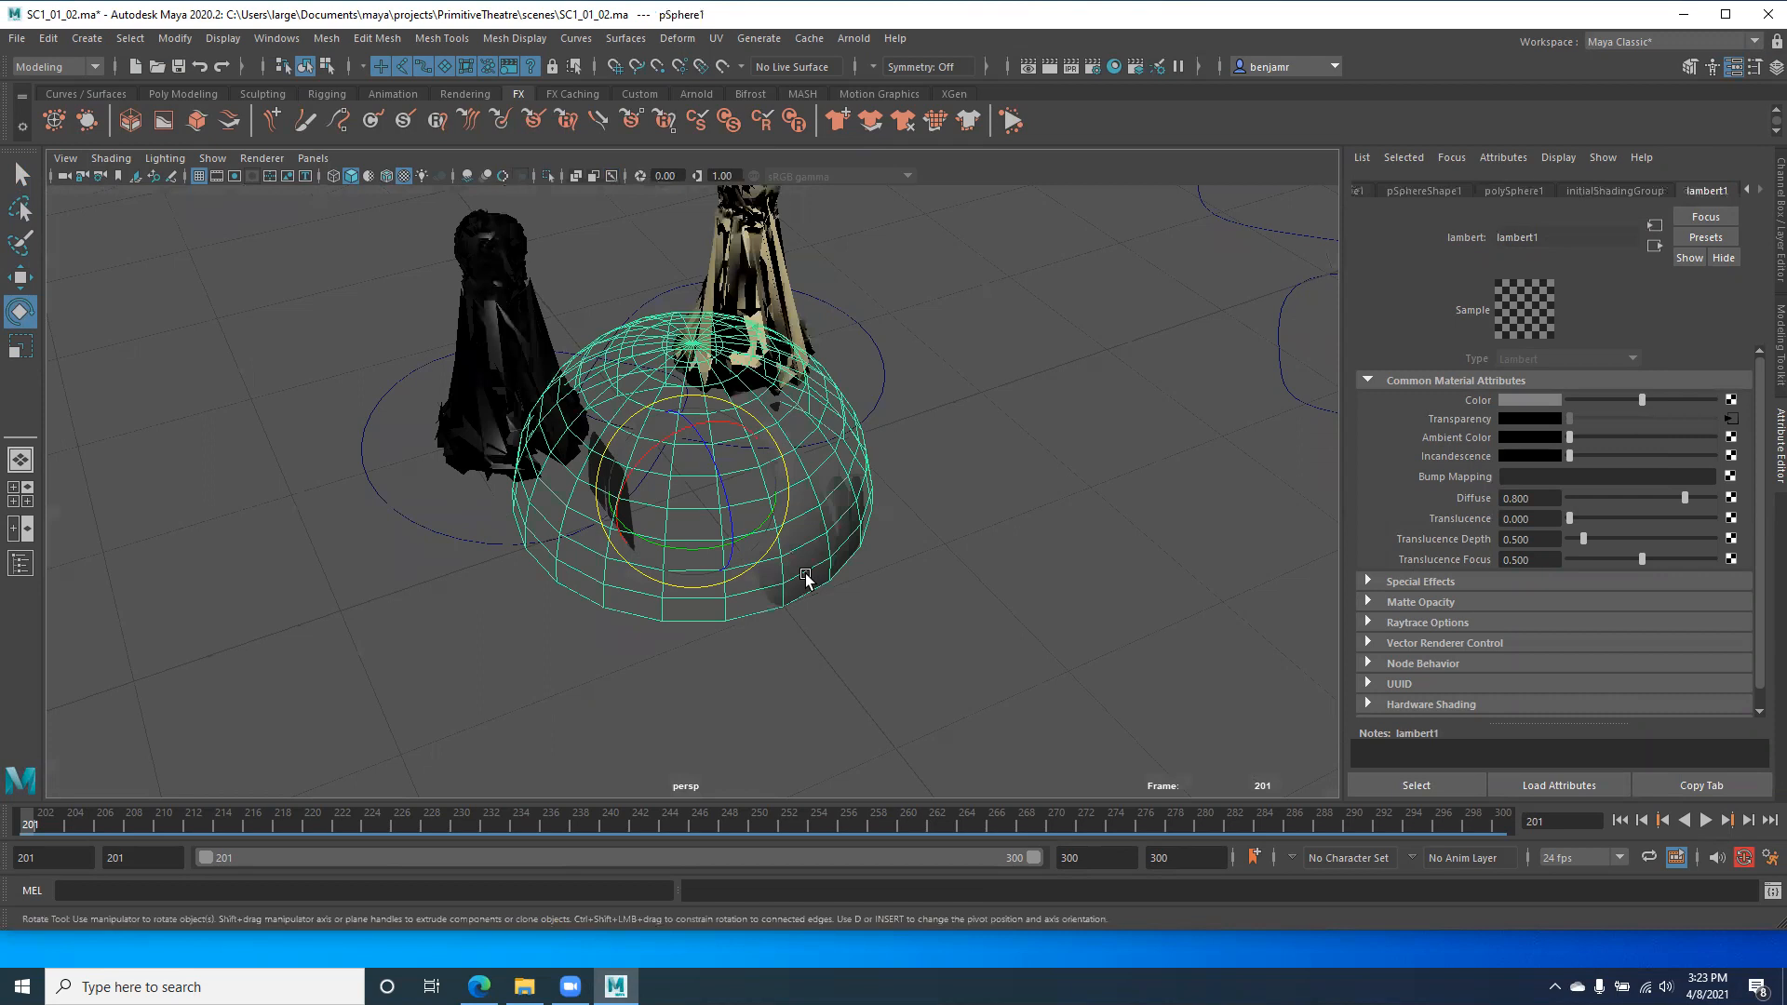
right_click(1478, 402)
click(574, 712)
alt+drag(574, 711, 717, 627)
click(717, 623)
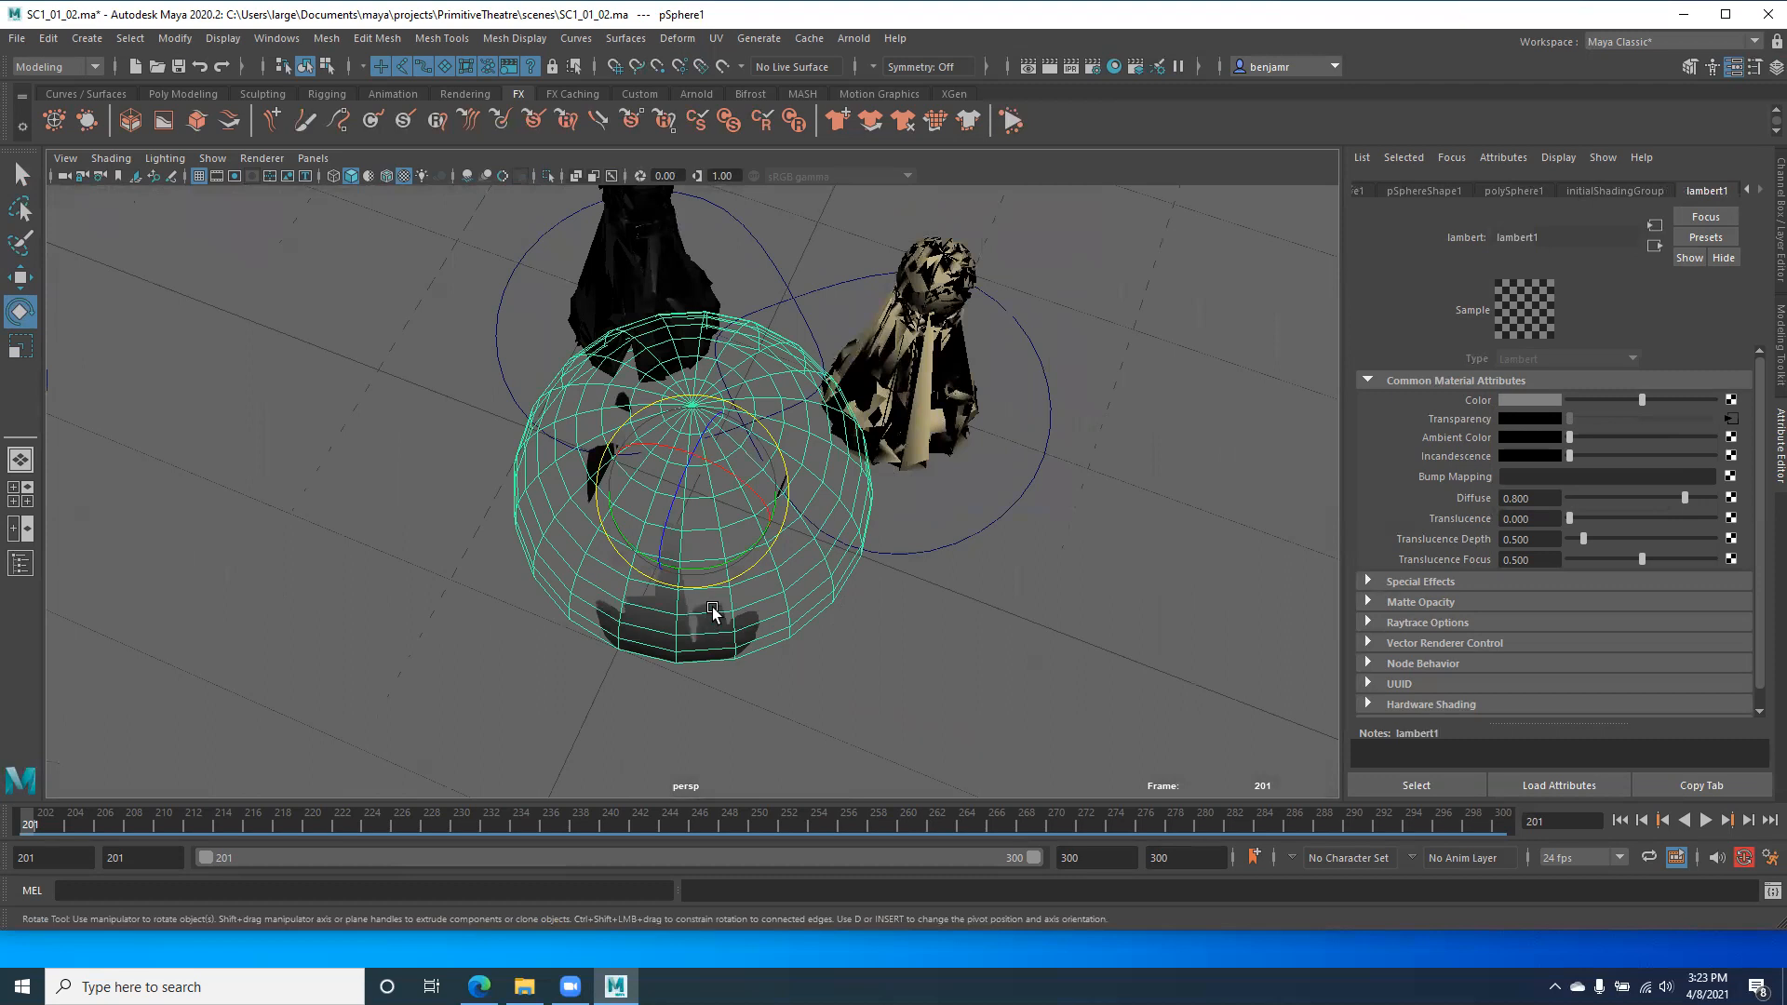
right_click(713, 614)
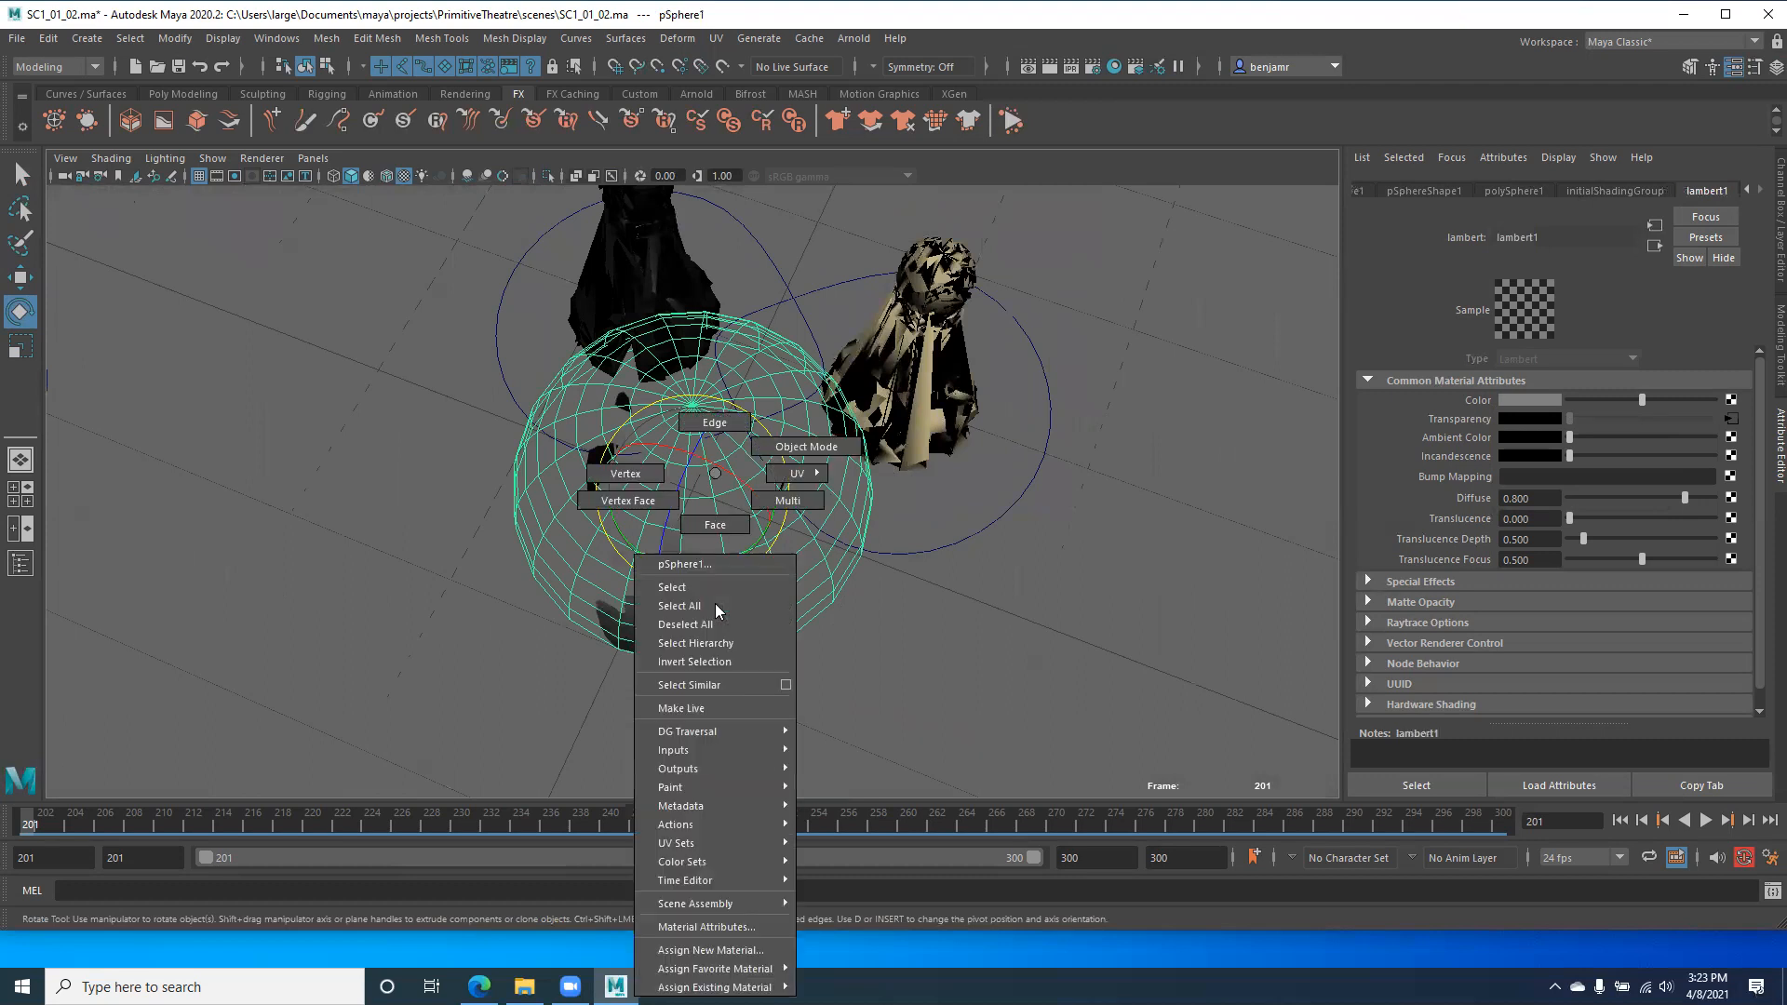
click(691, 948)
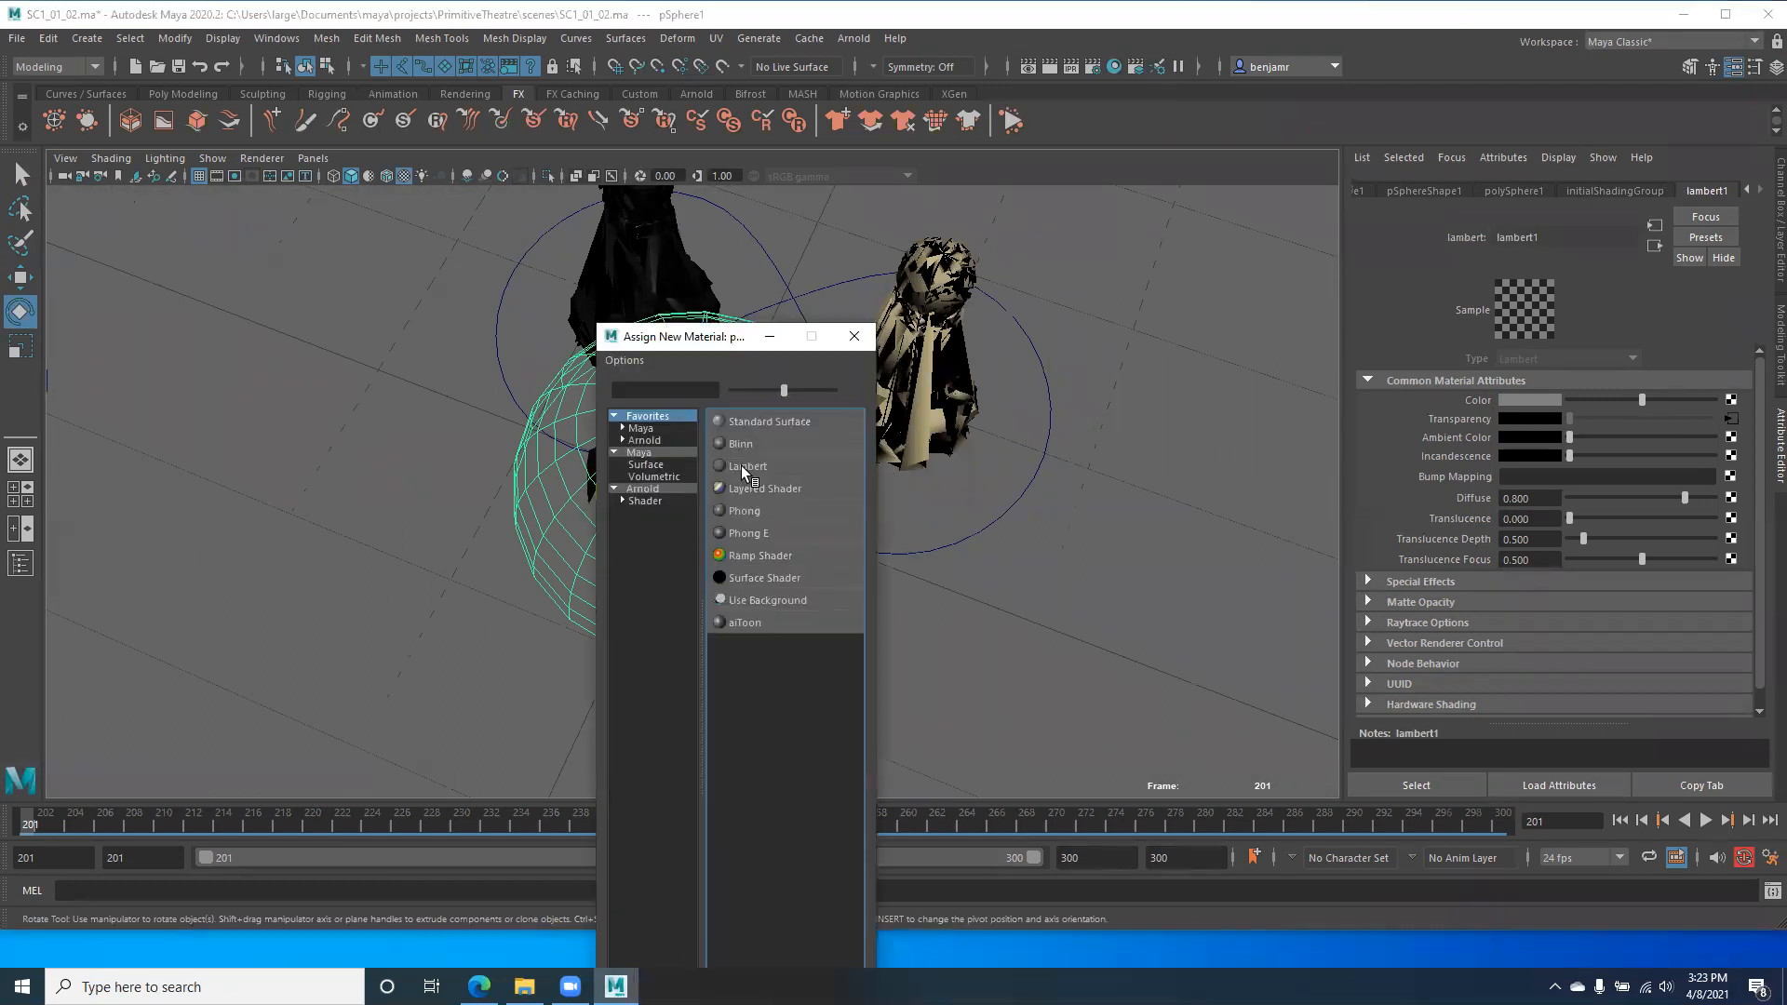
click(745, 467)
Step: Rename the sphere's new Lambert material to Cactus_SHDR
drag(1545, 237, 1392, 235)
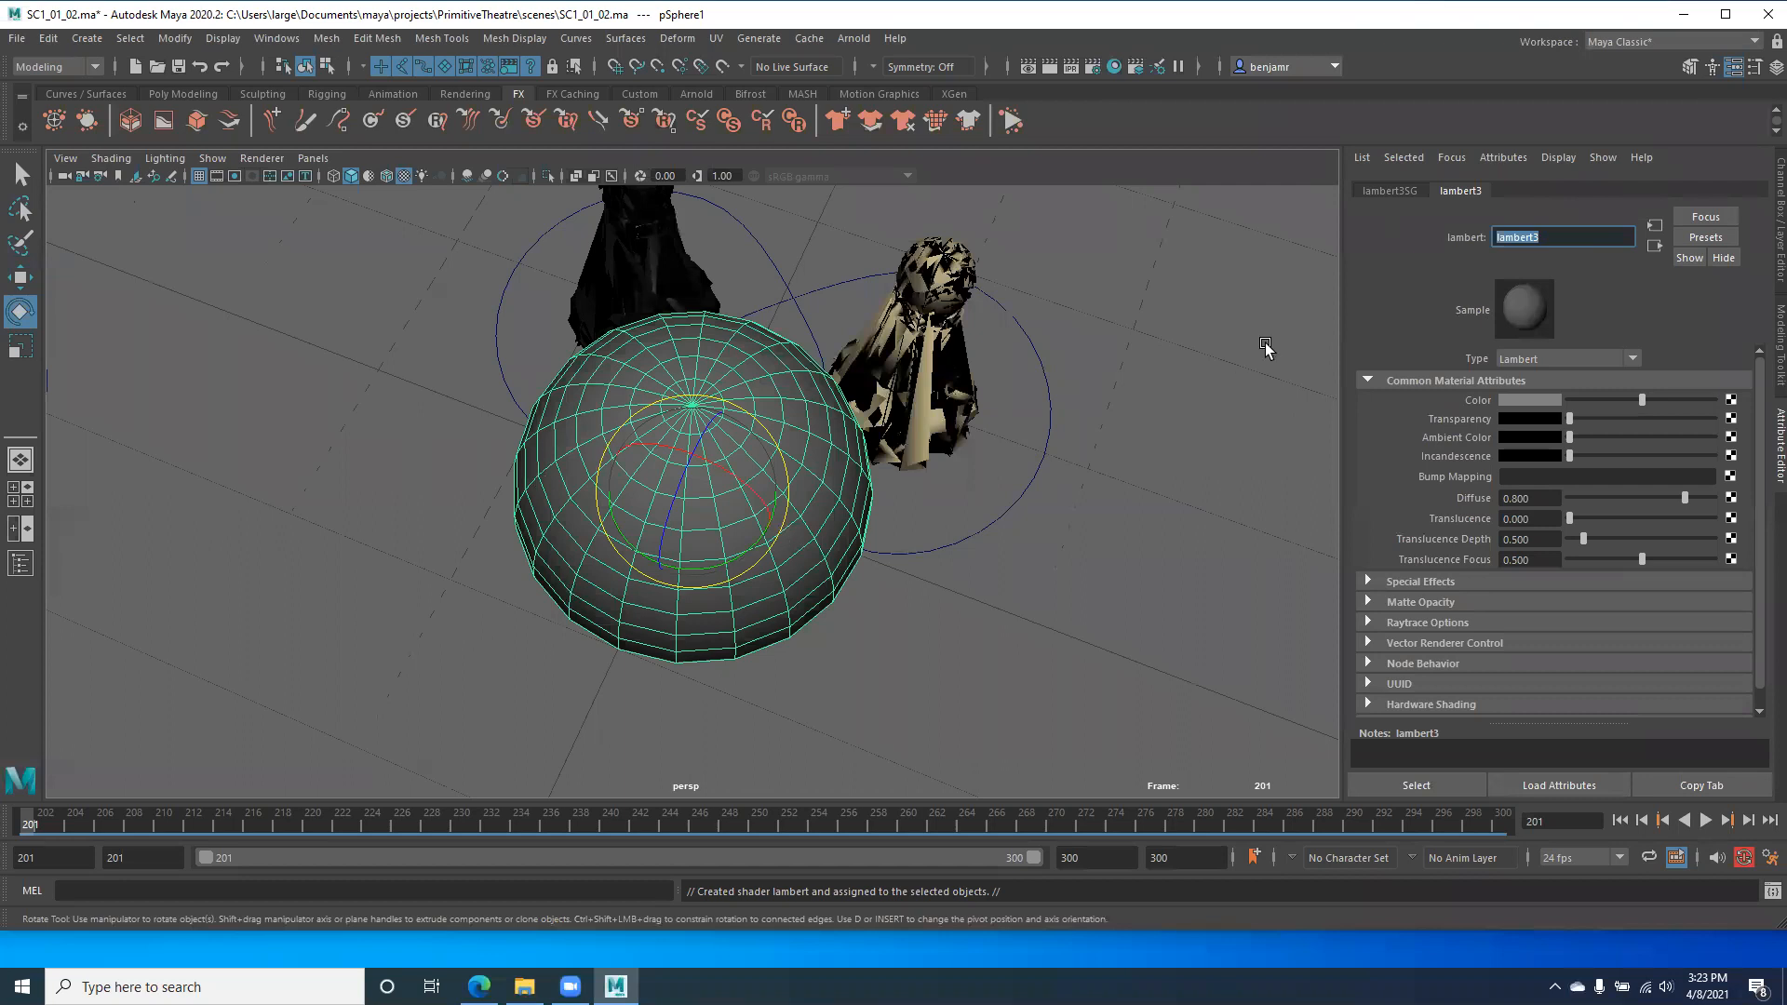
text(Ca)
text(1)
key(BackSpace)
Step: Create a File texture for the sphere material's Color and open the browser for its image file
click(1728, 400)
click(791, 276)
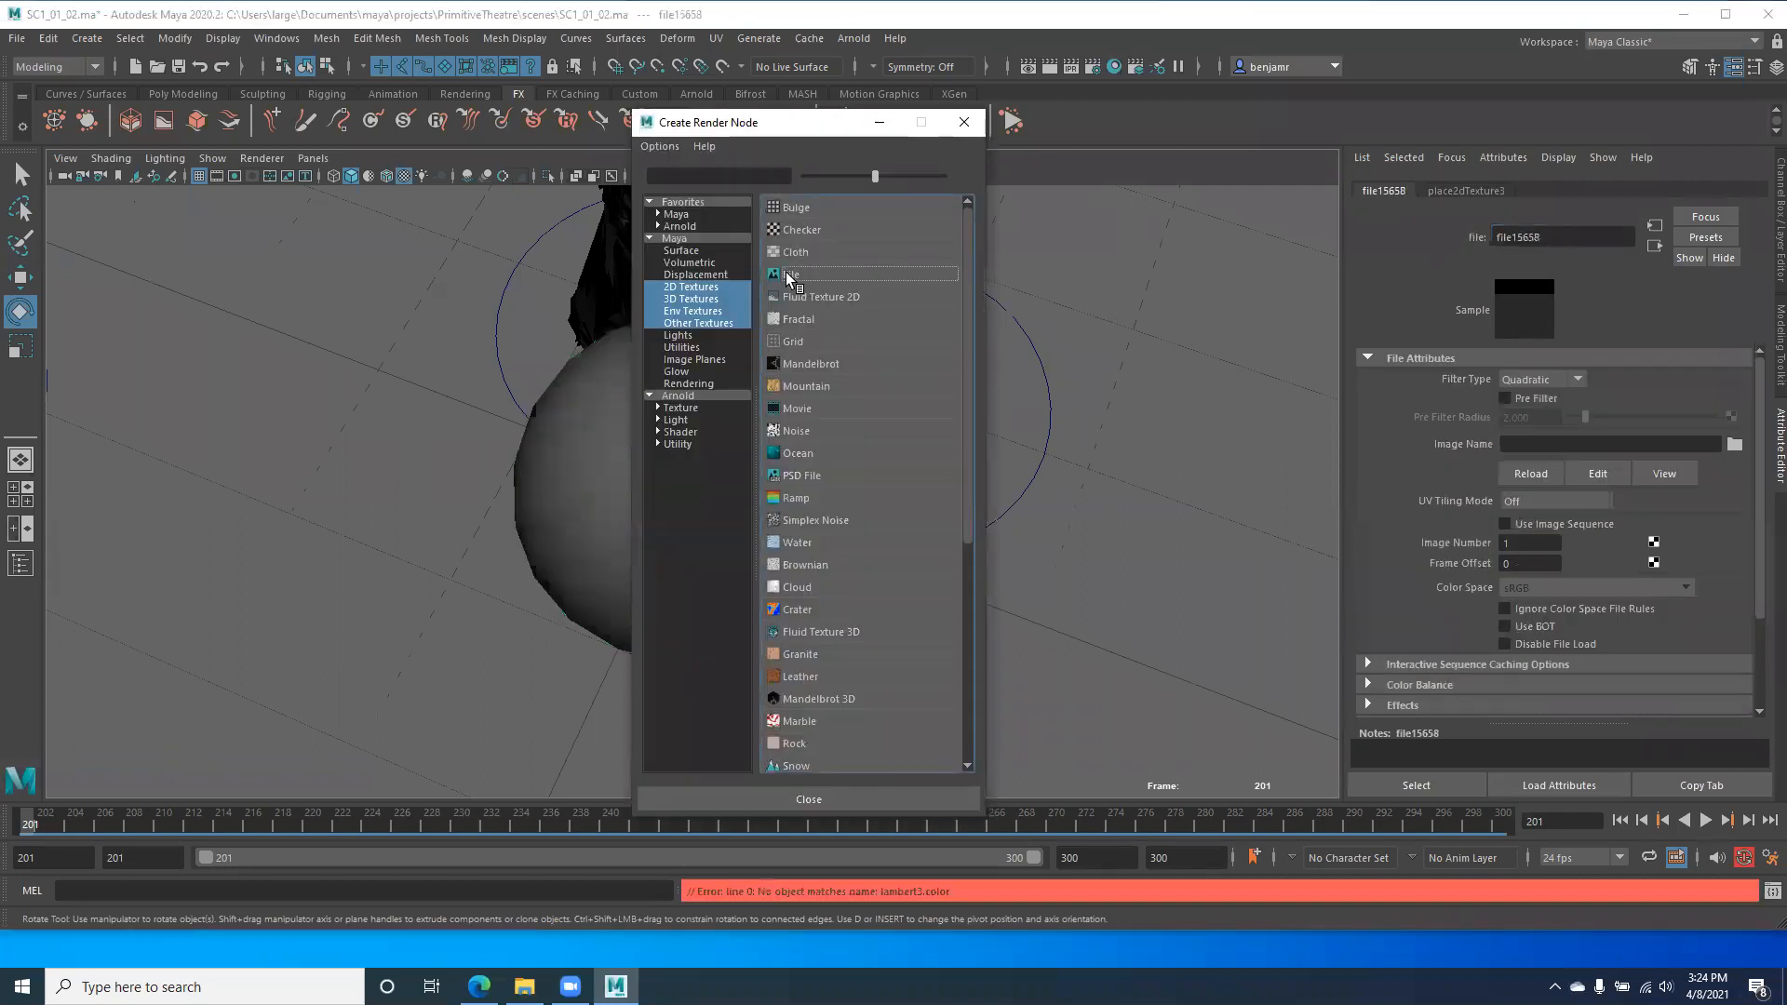
click(1733, 445)
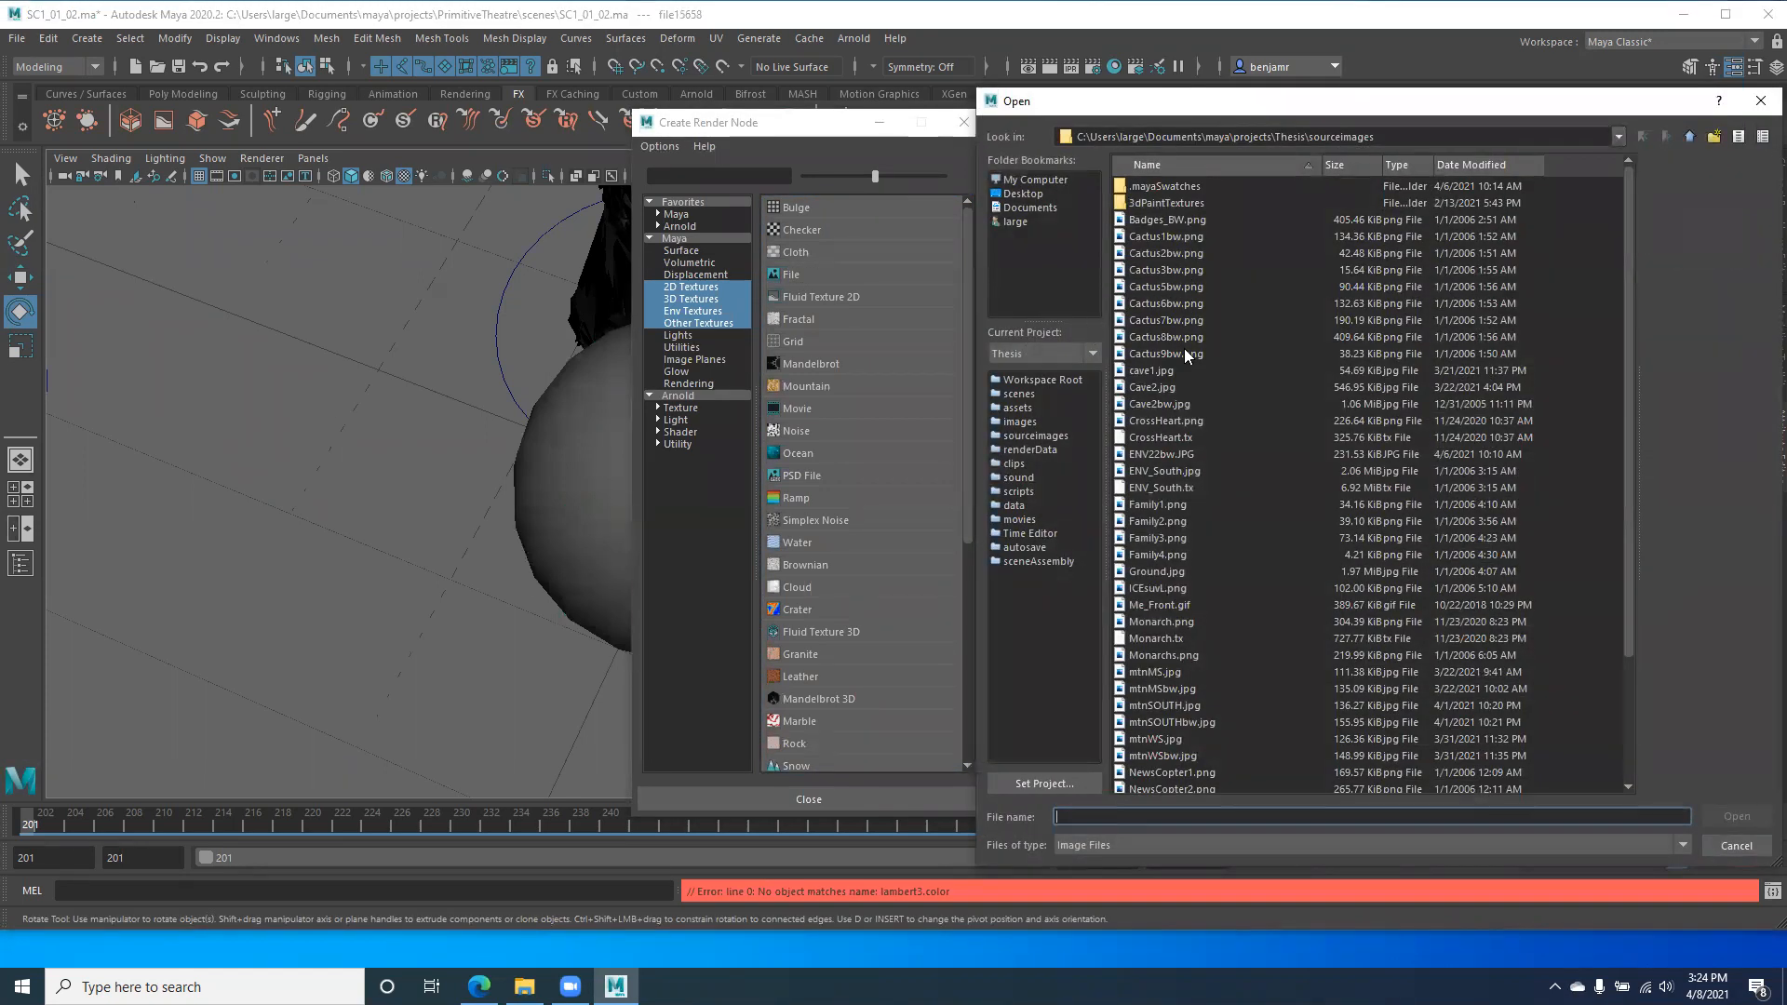
Step: Pick Cactus1bw.png and try to open it under the file name Cactus1bw_TXTR.png
scroll(1170, 419, down, 3)
scroll(1171, 424, up, 3)
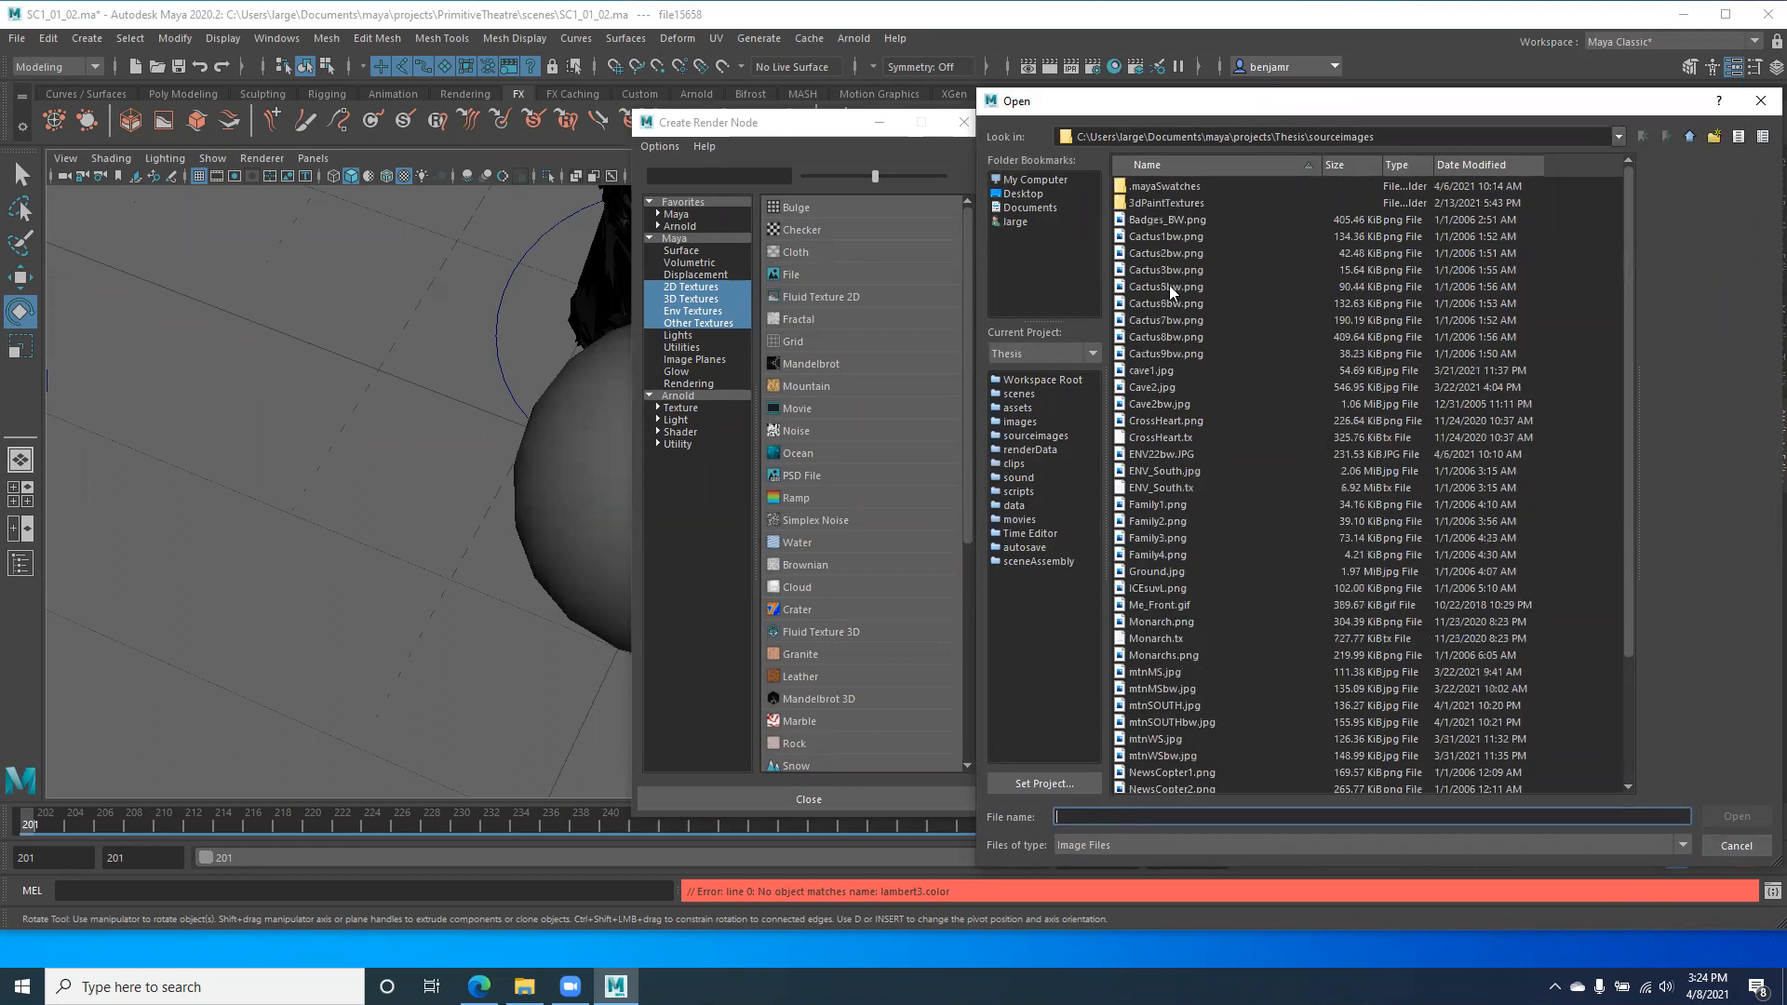
click(1144, 238)
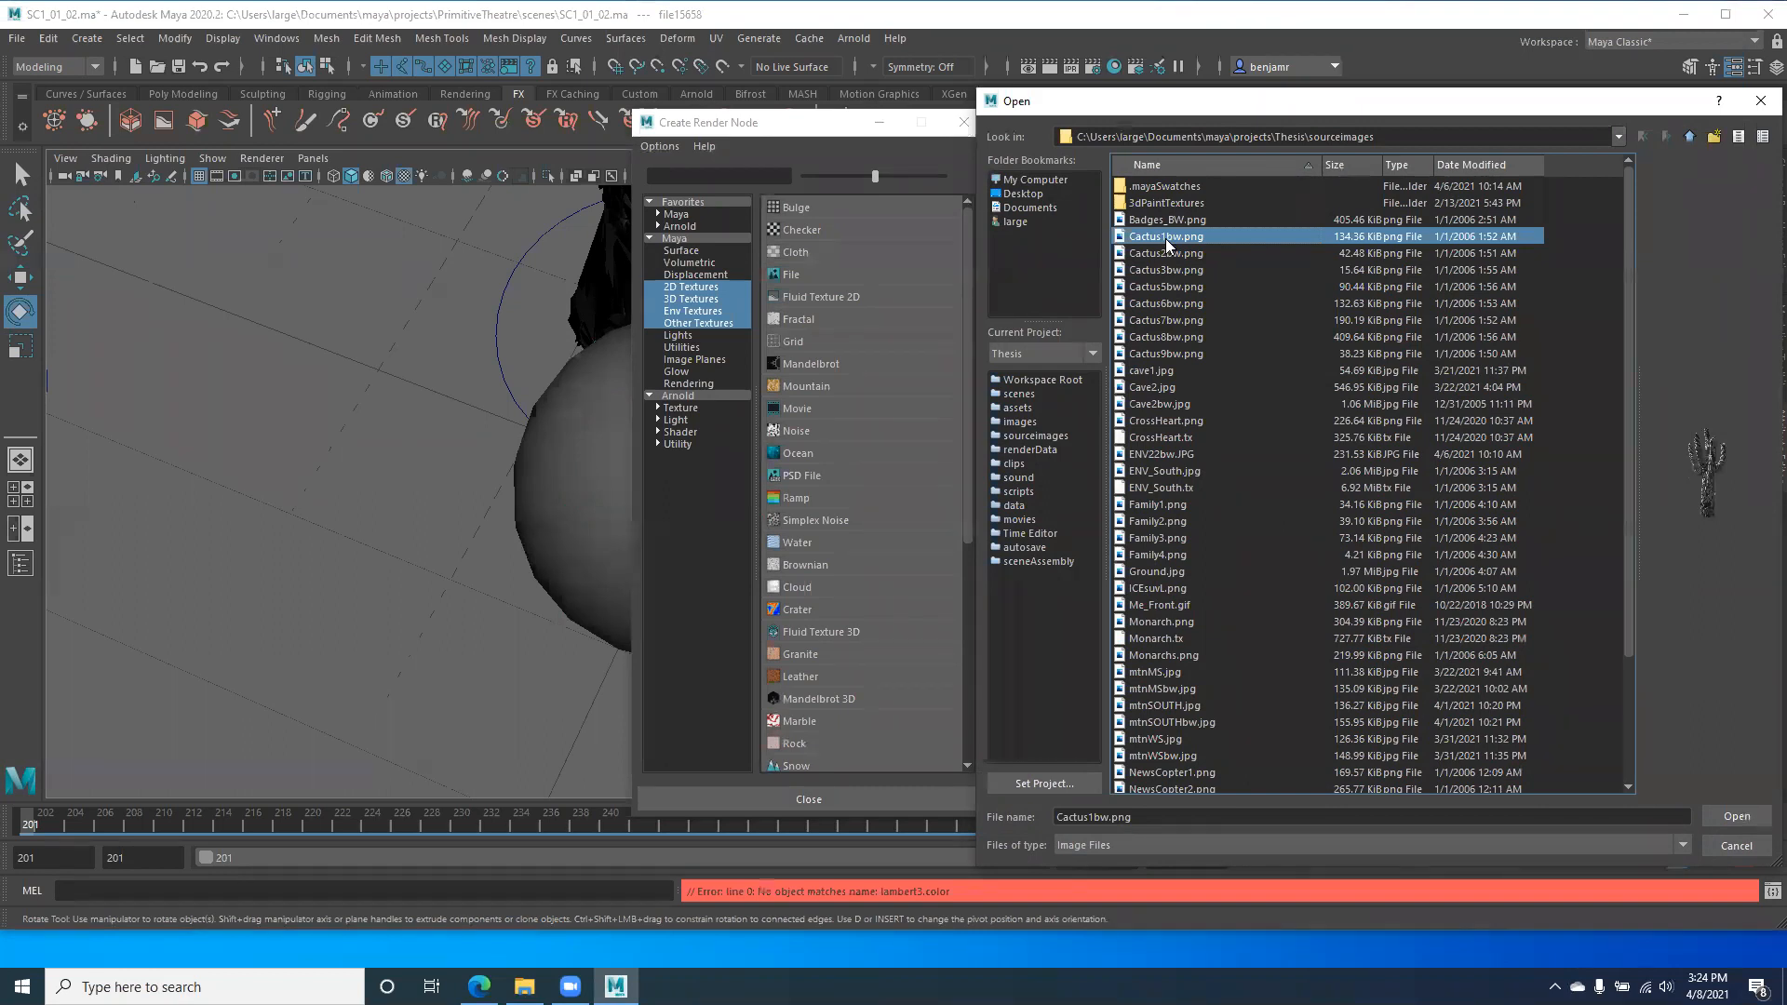
click(1107, 818)
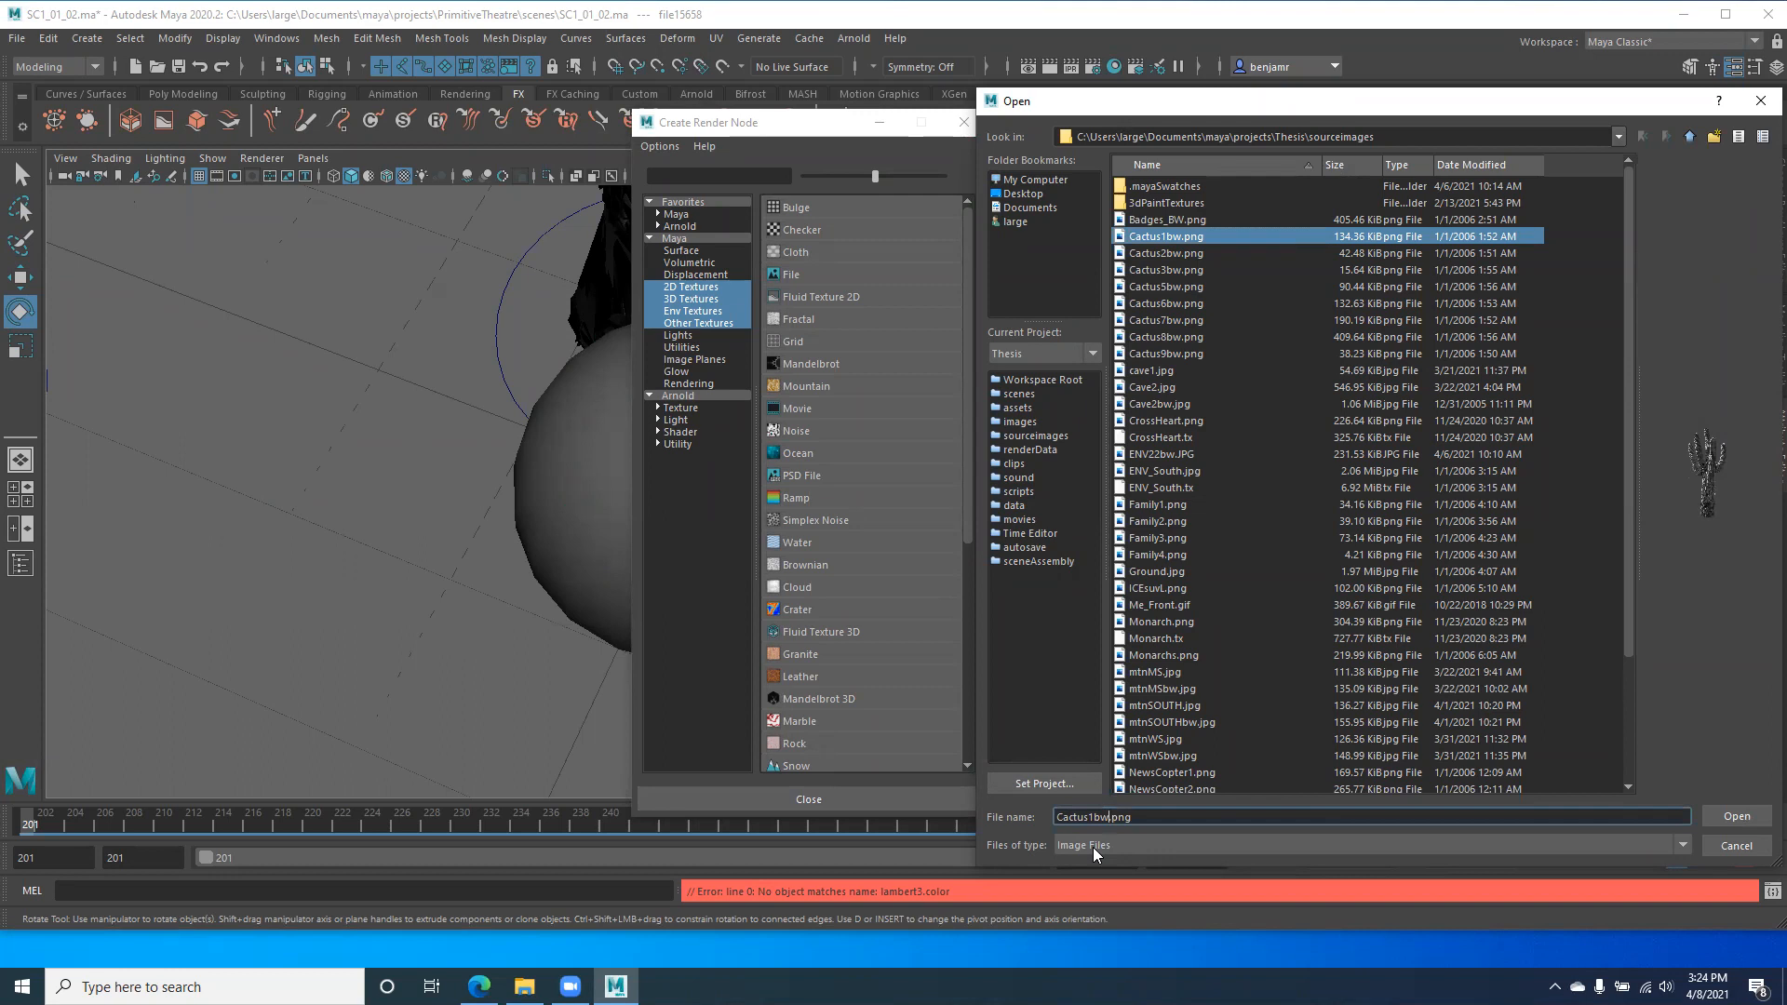
text(_TXTR)
key(Return)
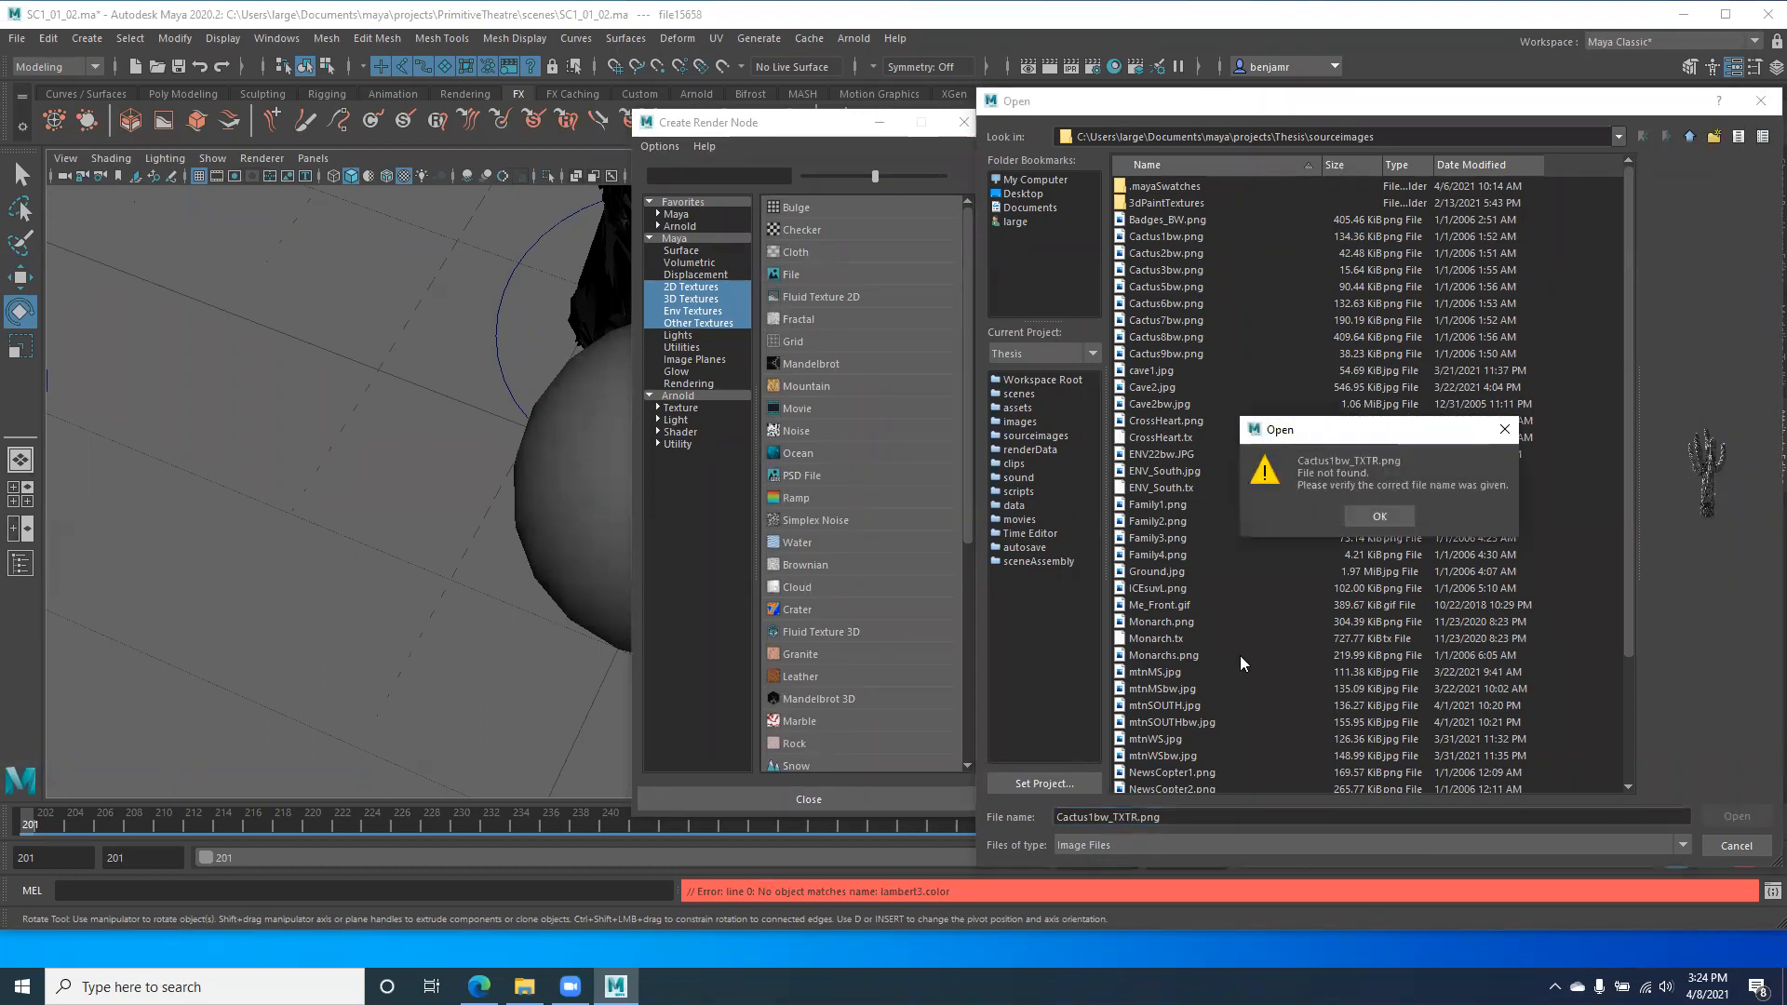
click(1361, 514)
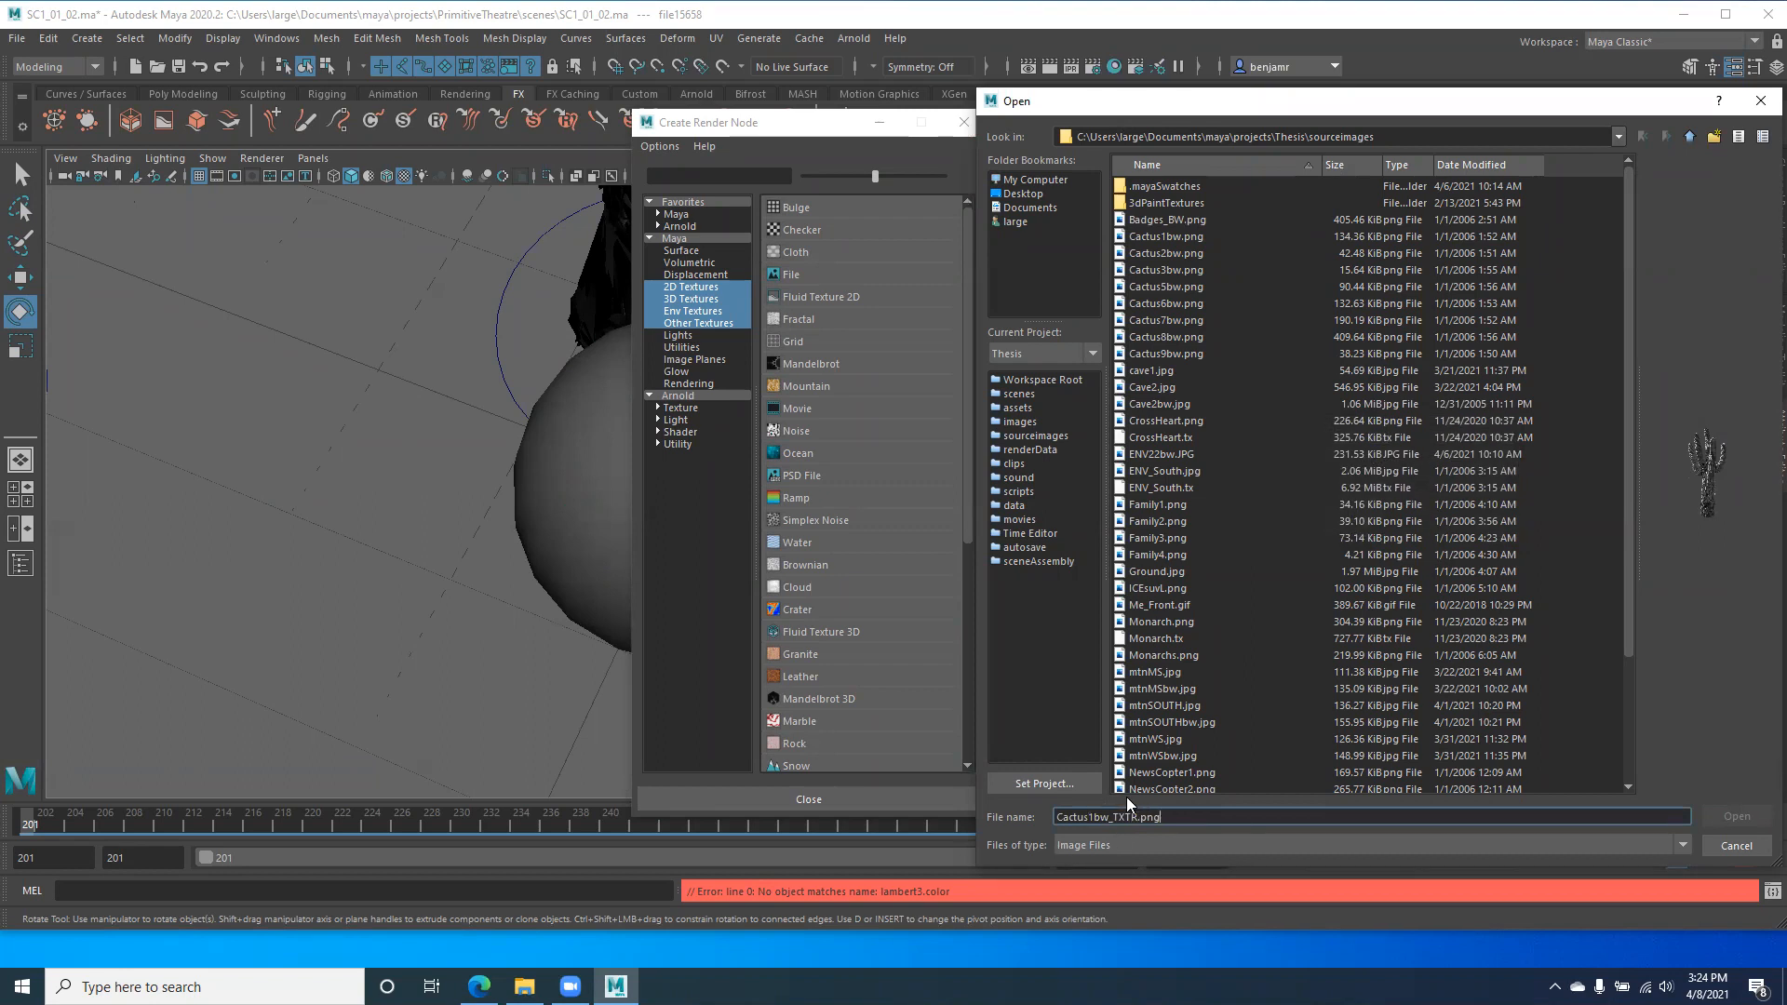
Step: Preview mtnSOUTH.jpg and Cactus2bw.png, close the image browser and render node window without loading anything, and reselect the sphere
click(1189, 711)
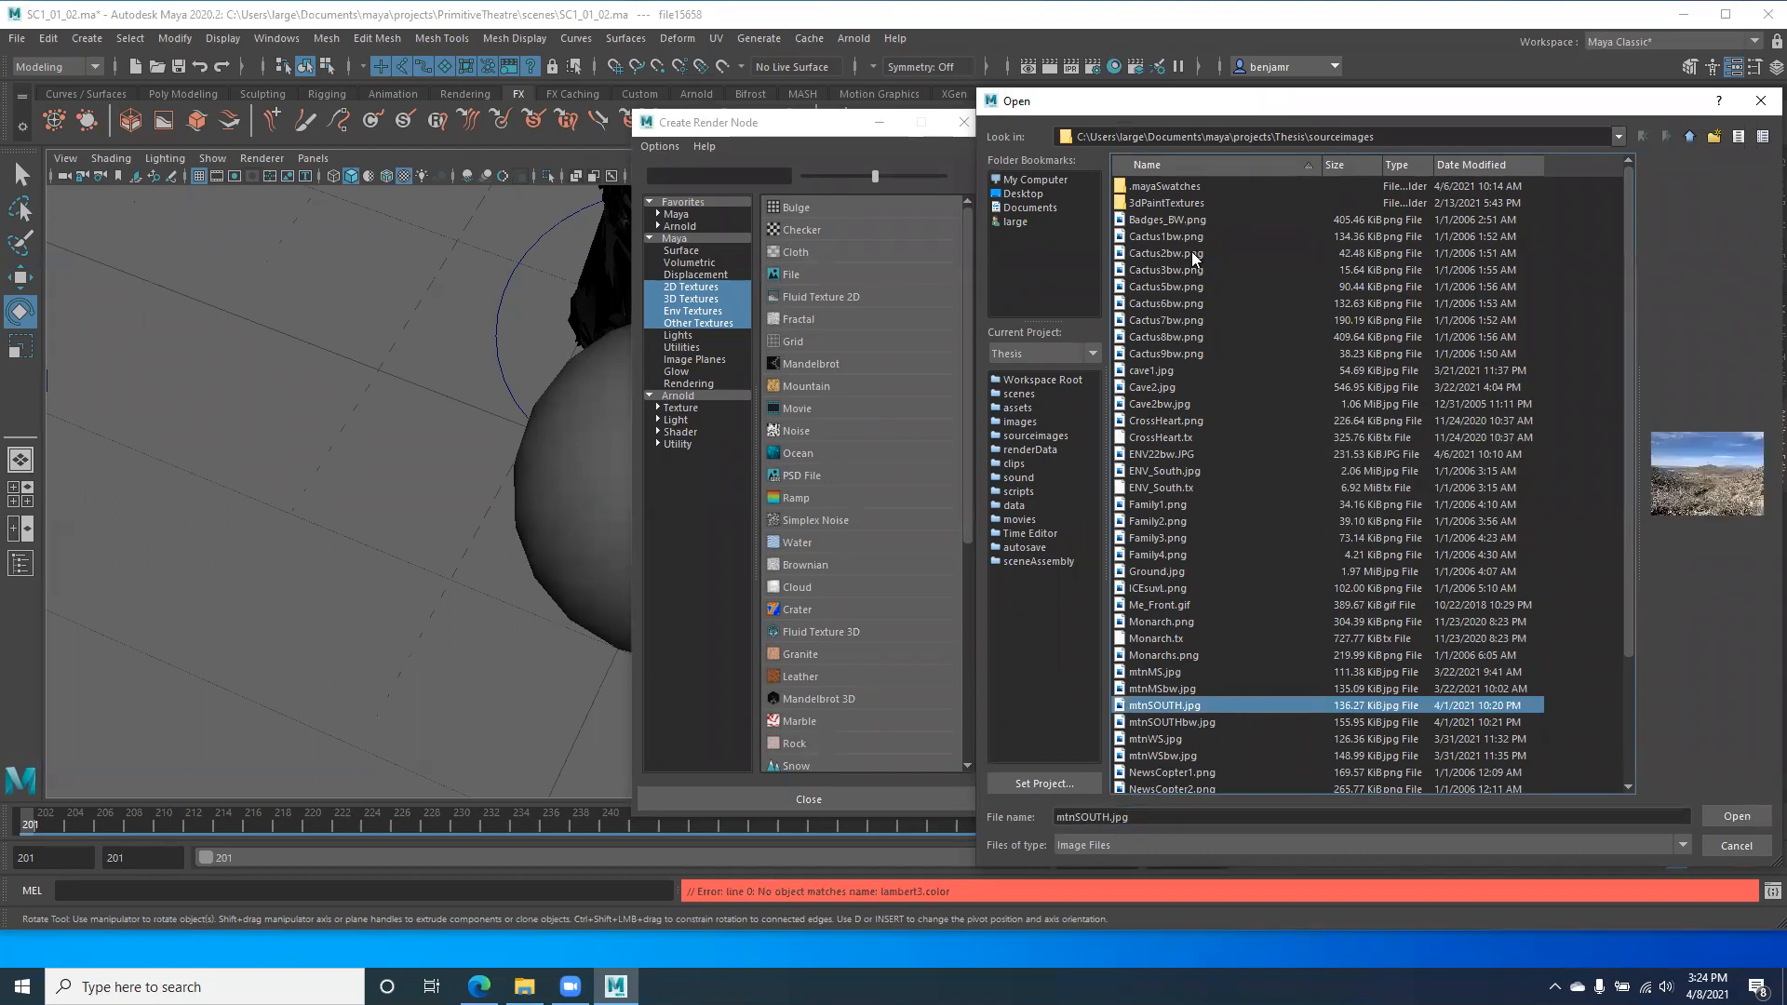
click(1168, 251)
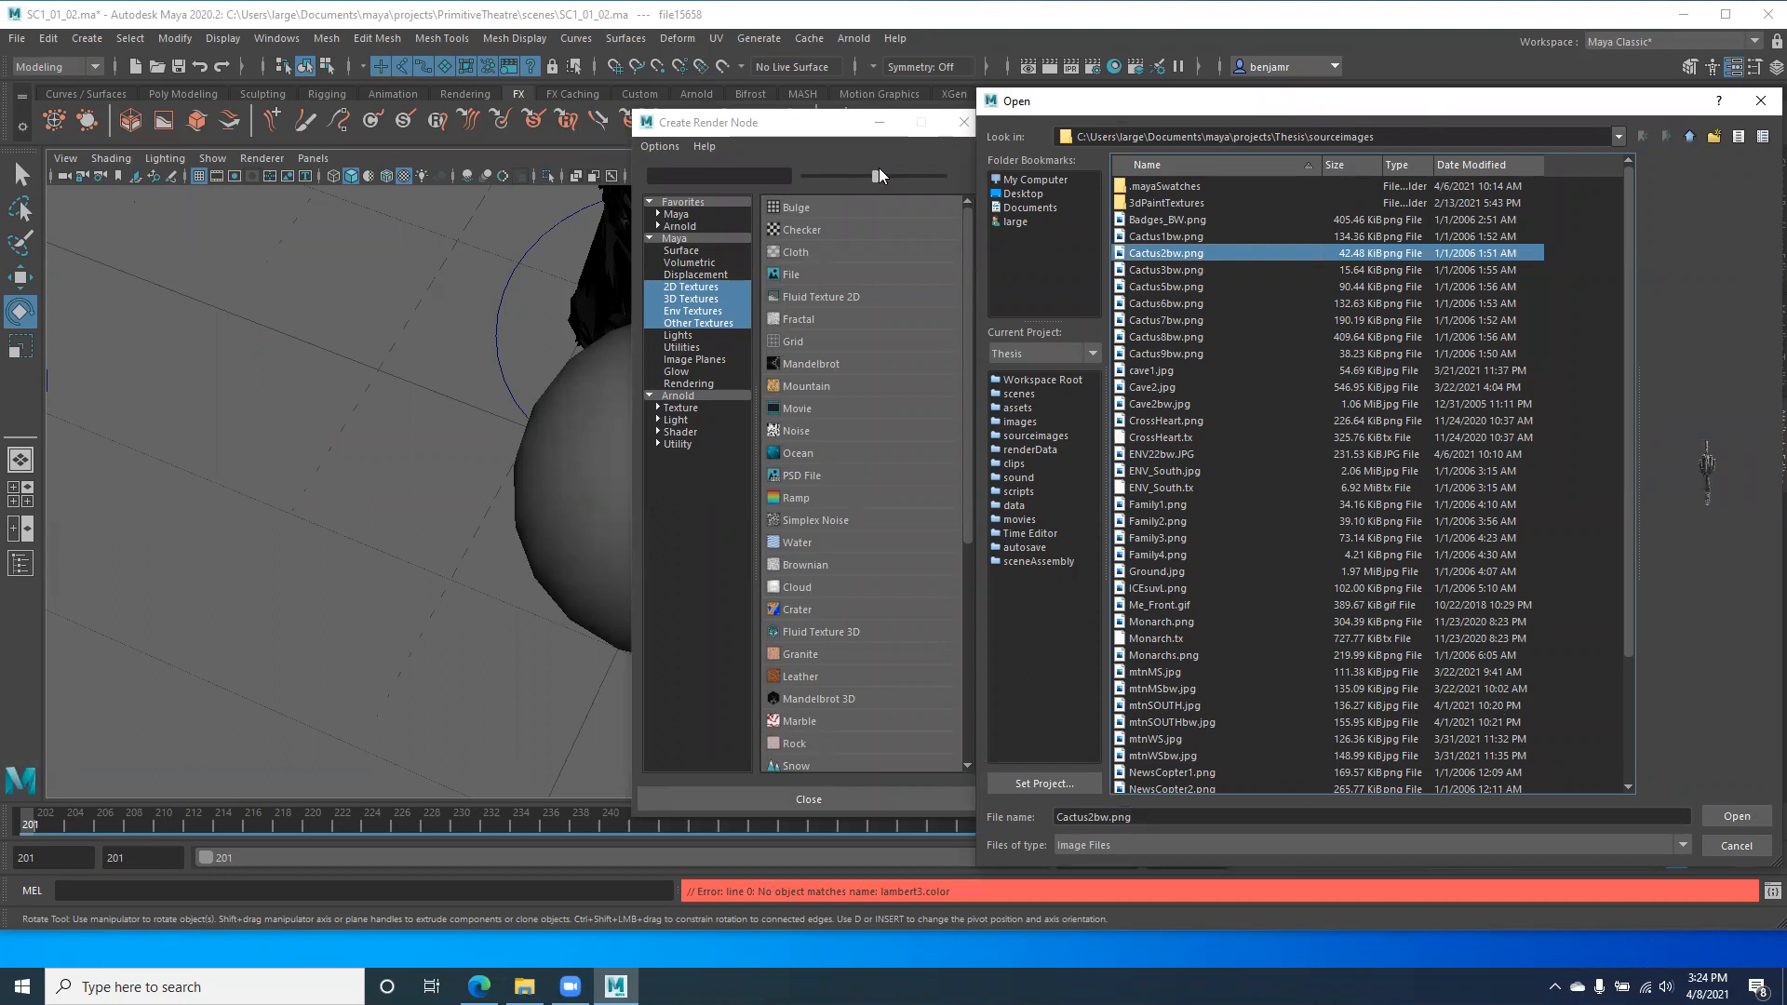
drag(1431, 112, 873, 174)
click(1202, 163)
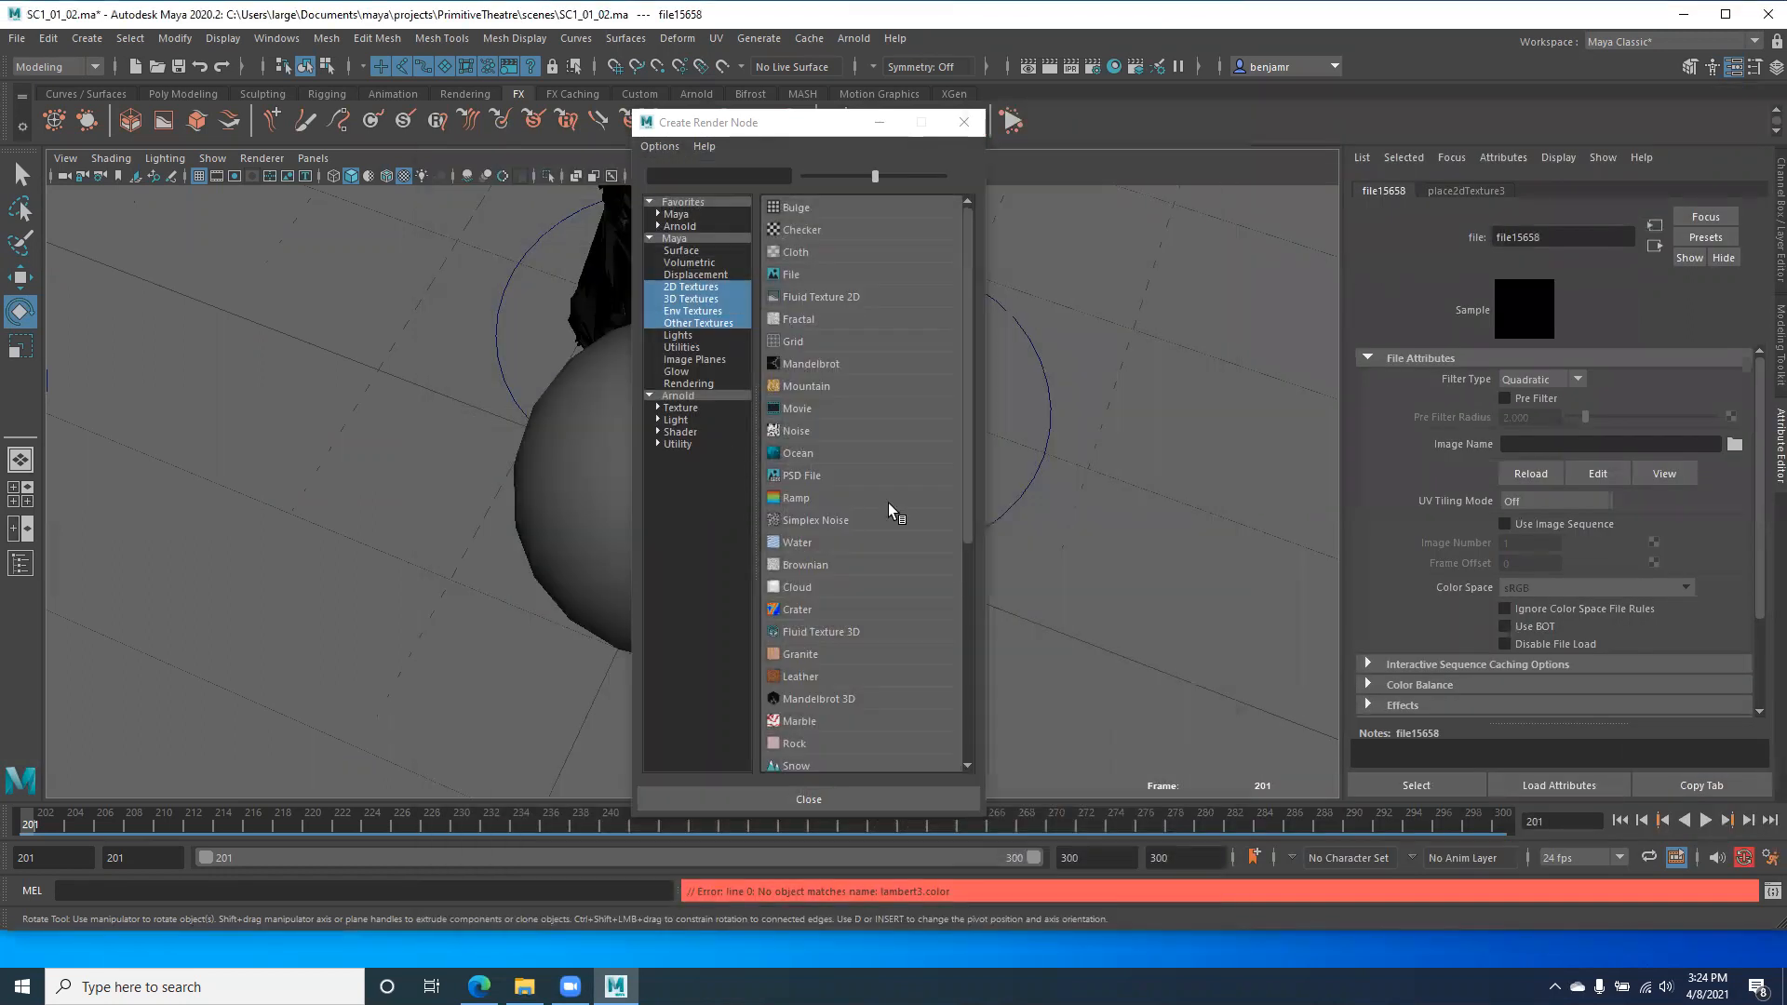
click(574, 436)
click(964, 122)
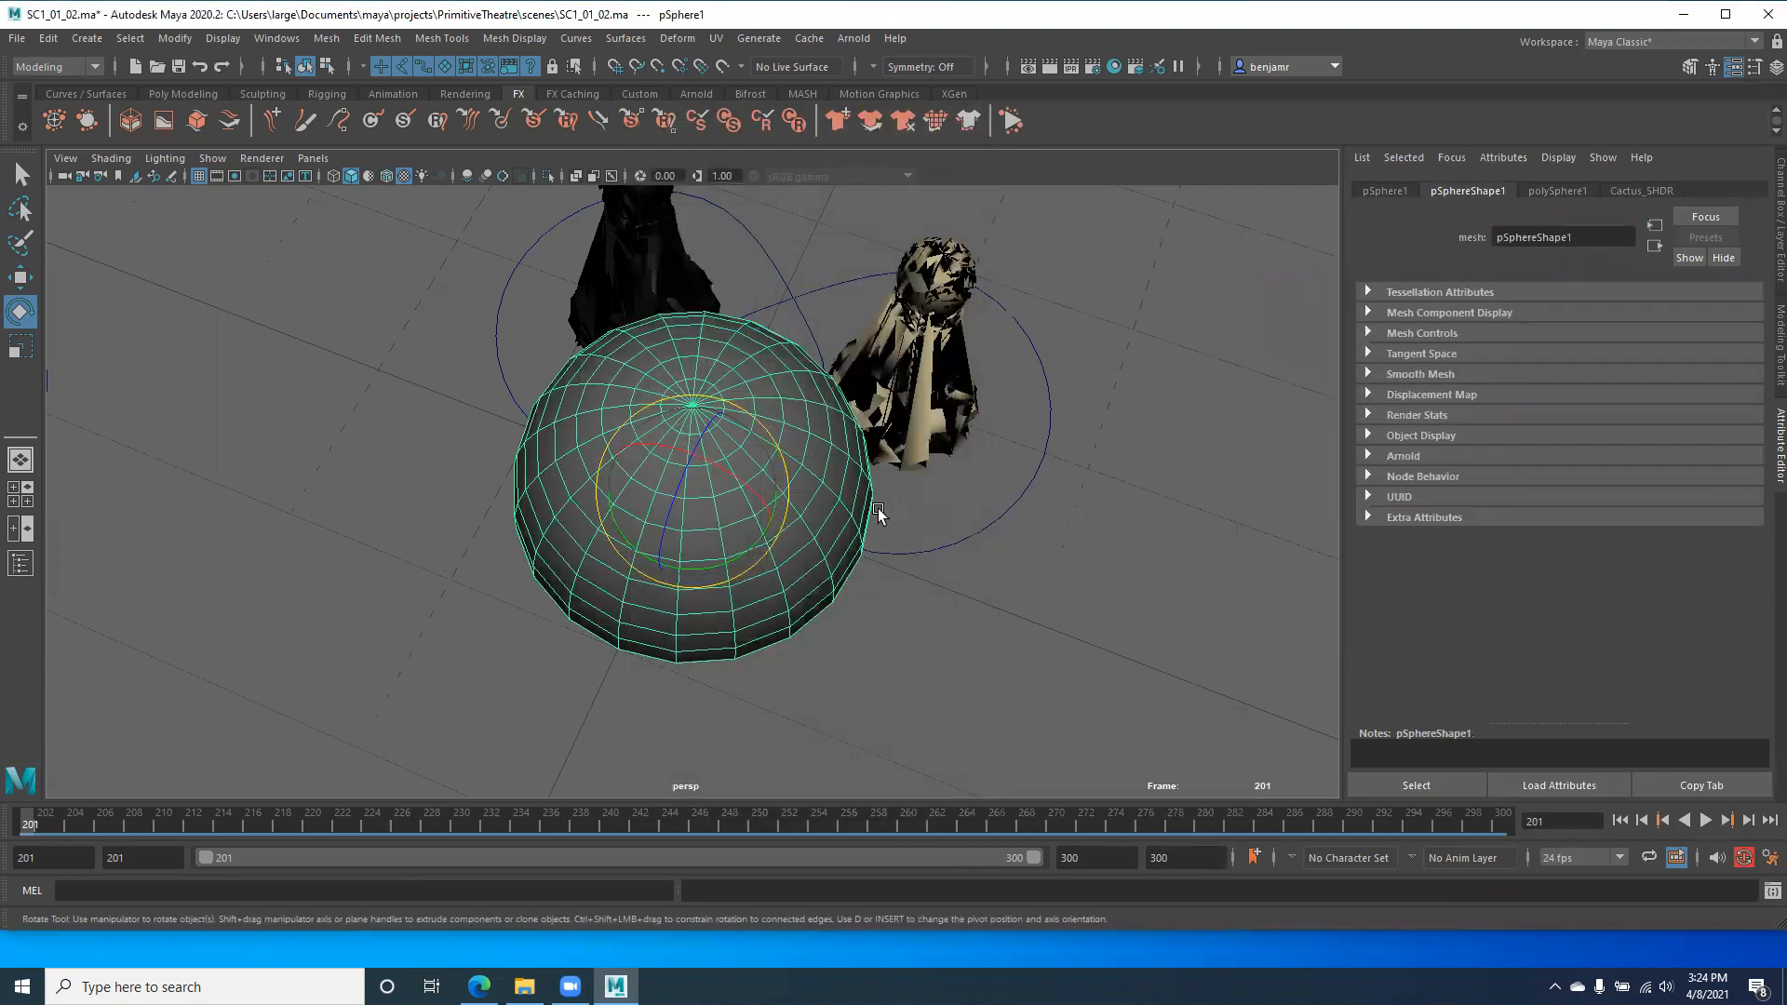
Step: Review the naming and settings of the CONs_lyr display layer without changing them
click(1771, 279)
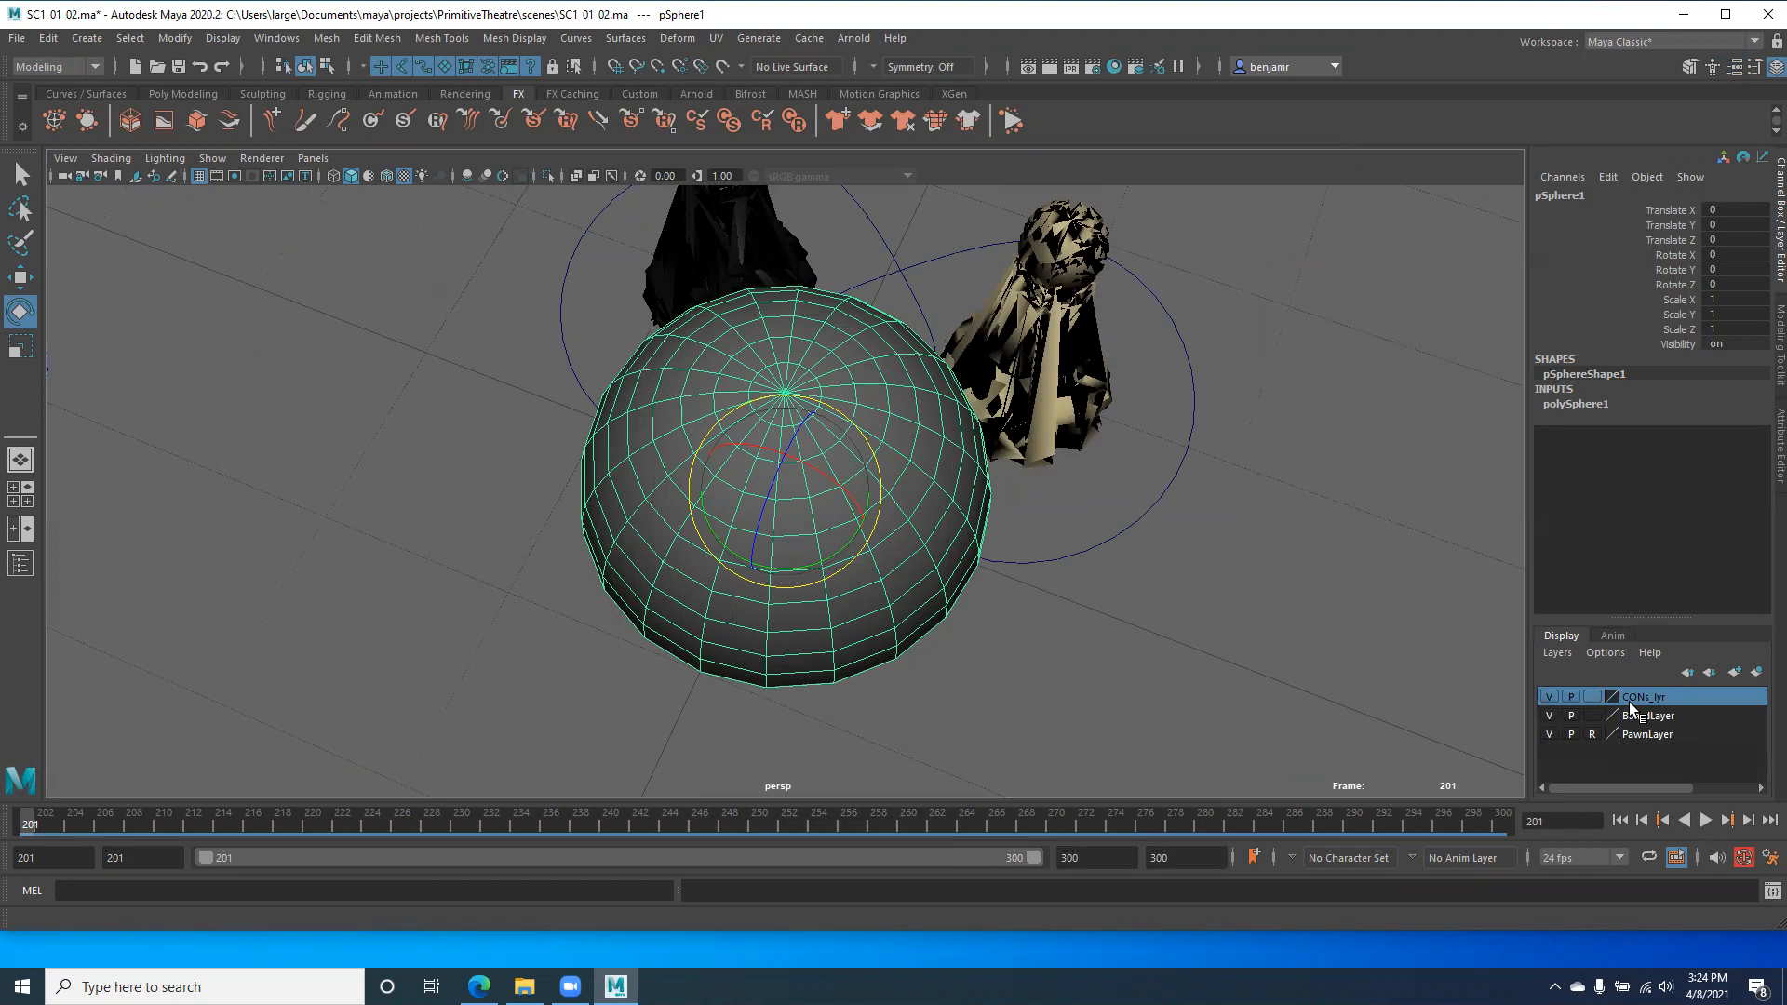
right_click(1630, 704)
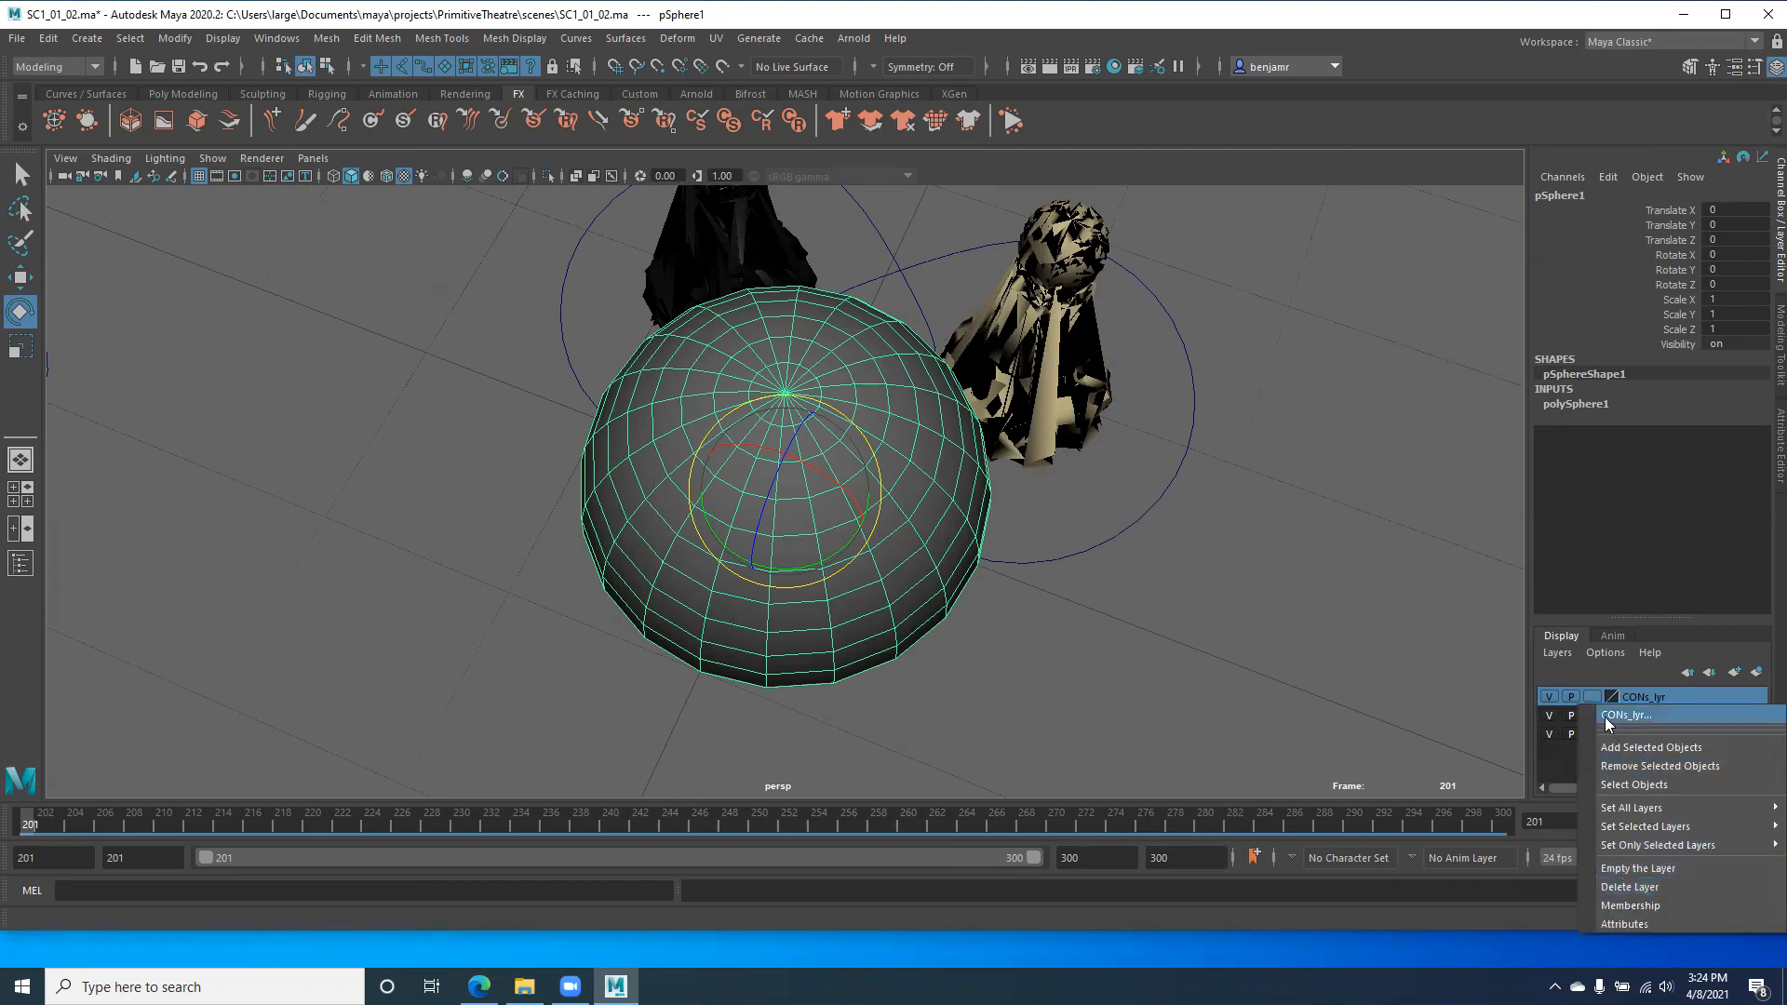
click(1643, 697)
double_click(1643, 697)
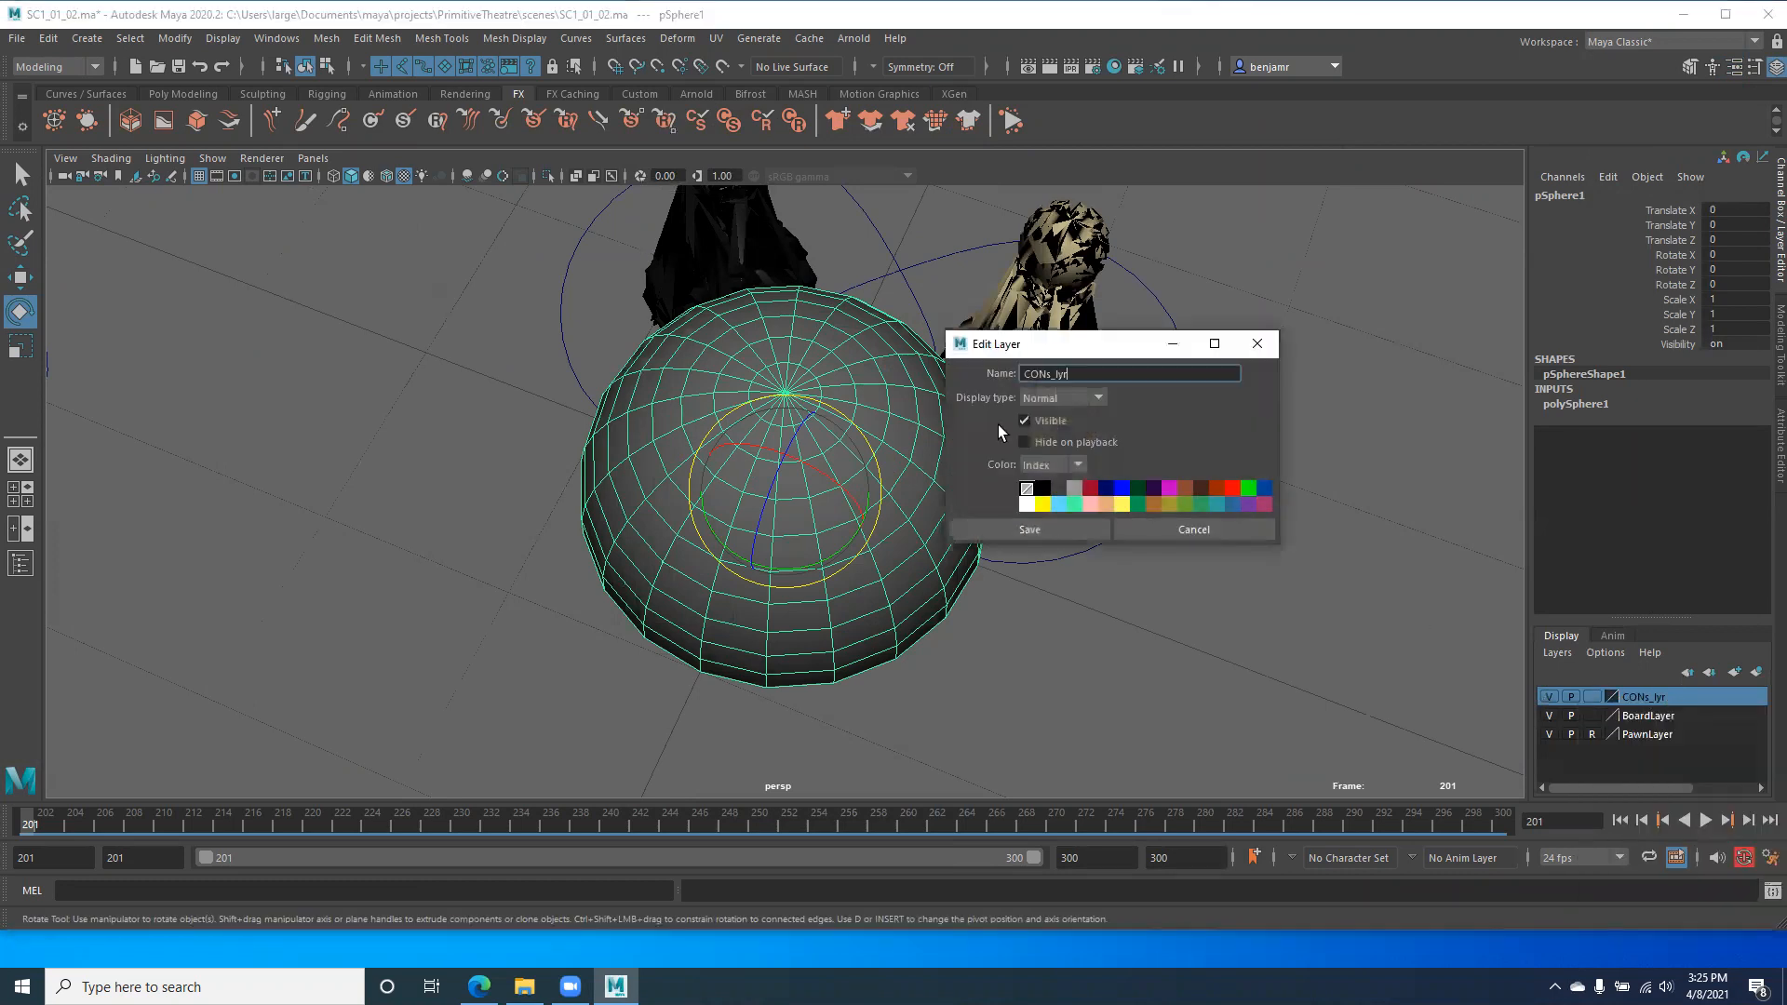
click(1255, 346)
Step: Create a display layer containing the sphere, try to rename it Cactus_SHDR, and dismiss the layer settings
click(1756, 672)
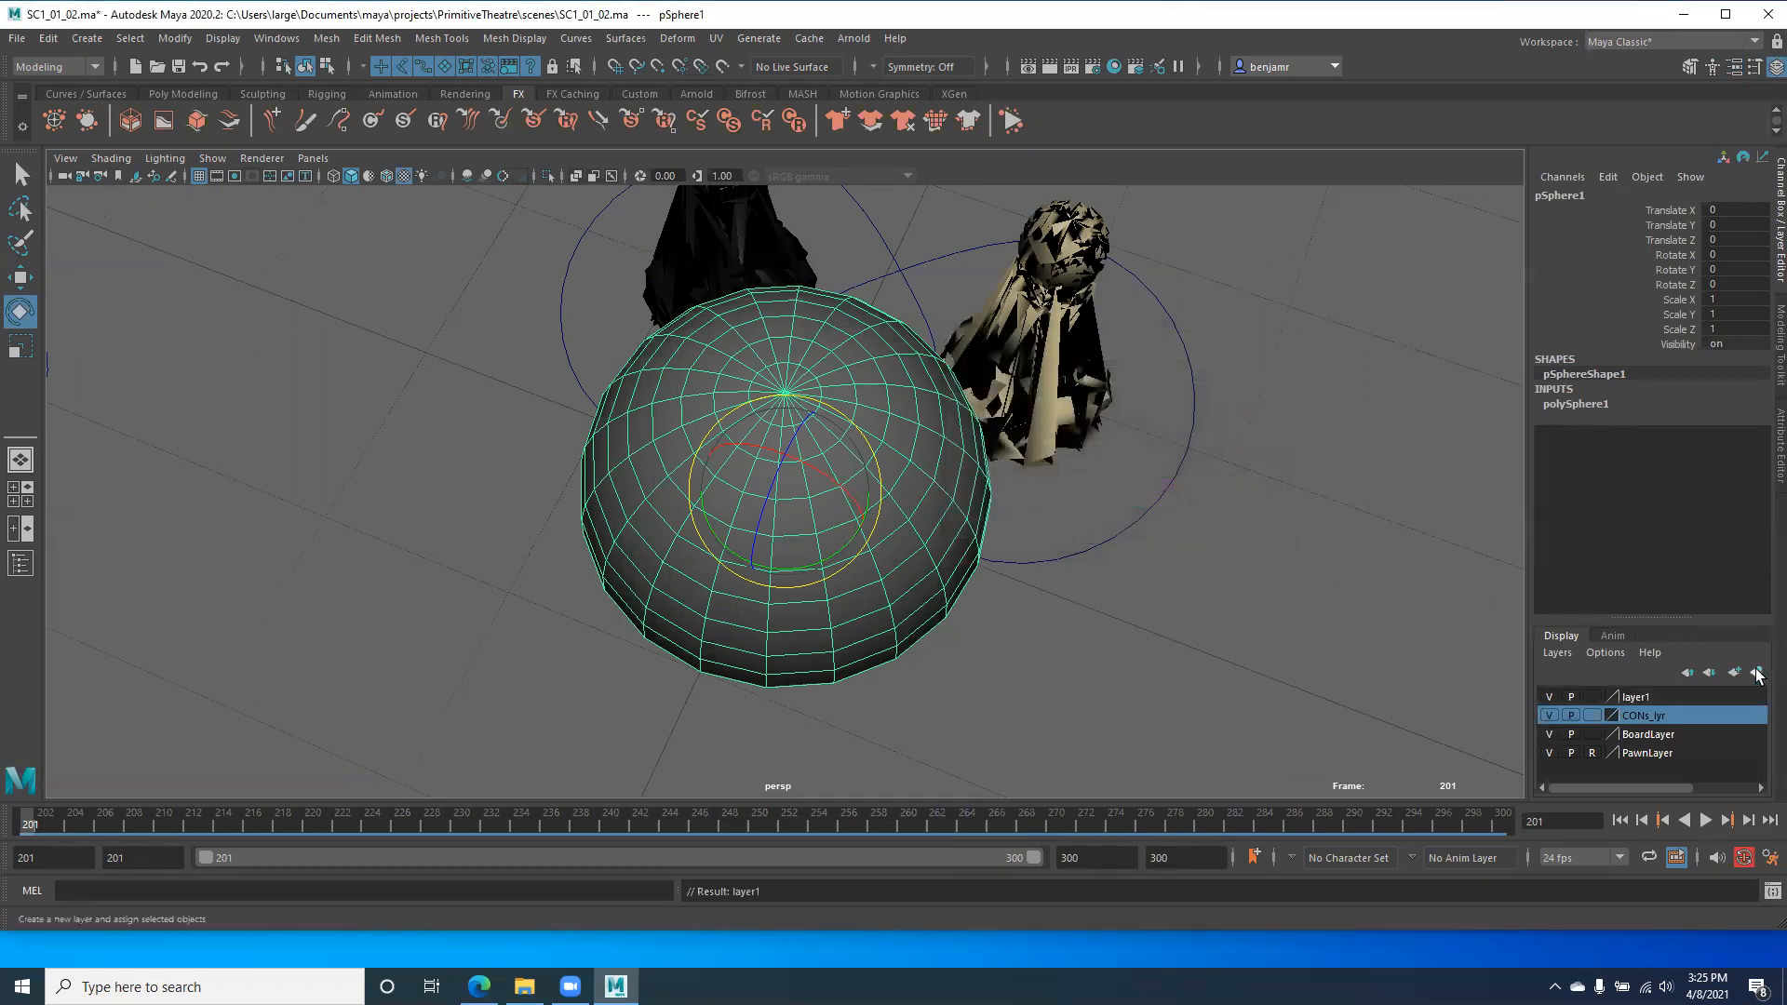
double_click(1643, 696)
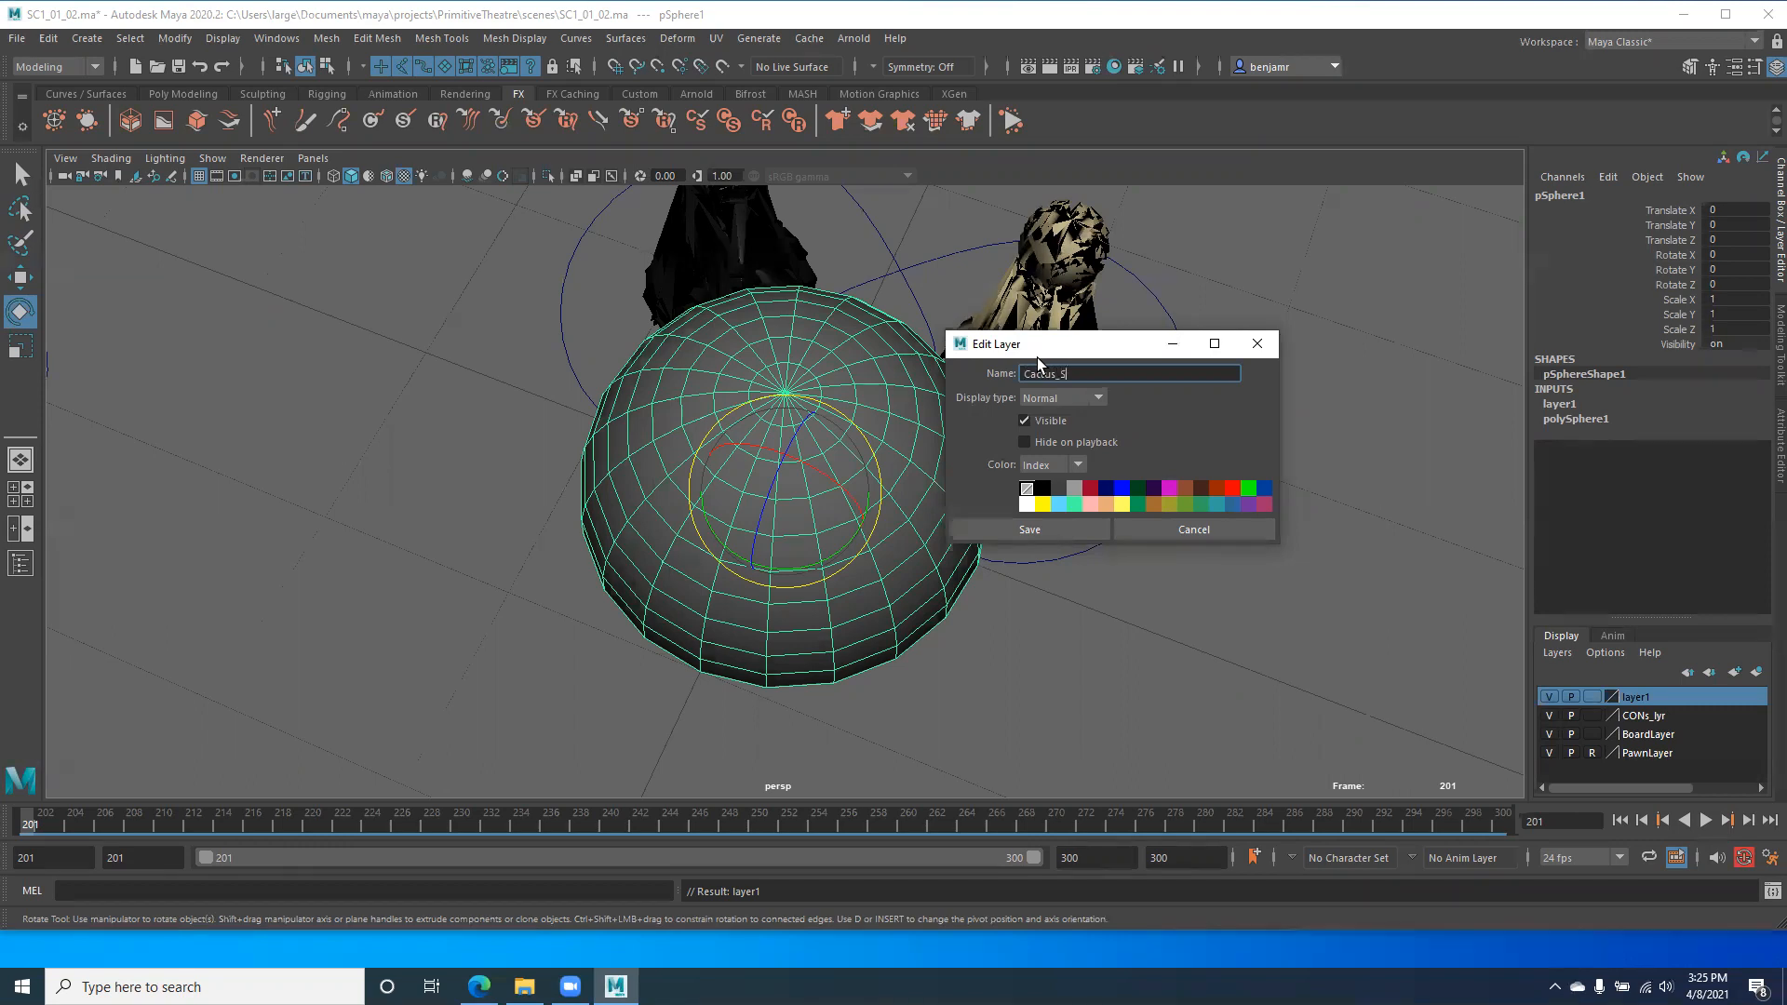
text(Cactus_SHDR)
key(Return)
click(1011, 536)
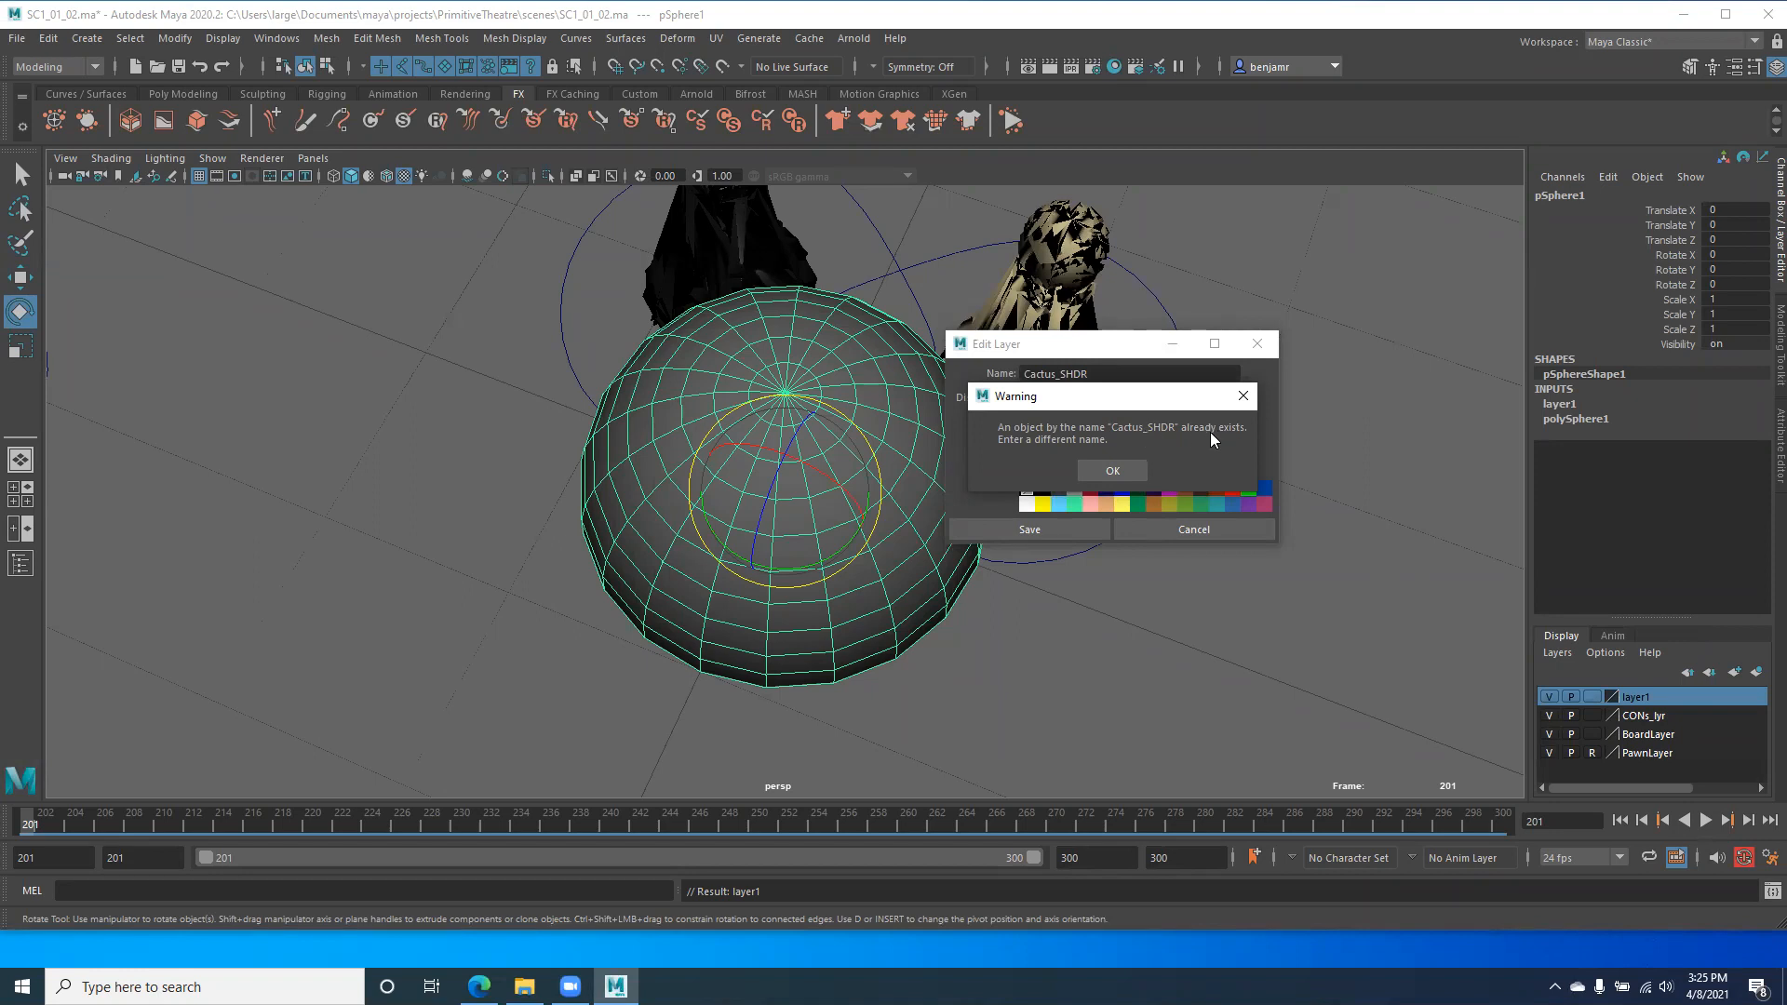
click(1243, 399)
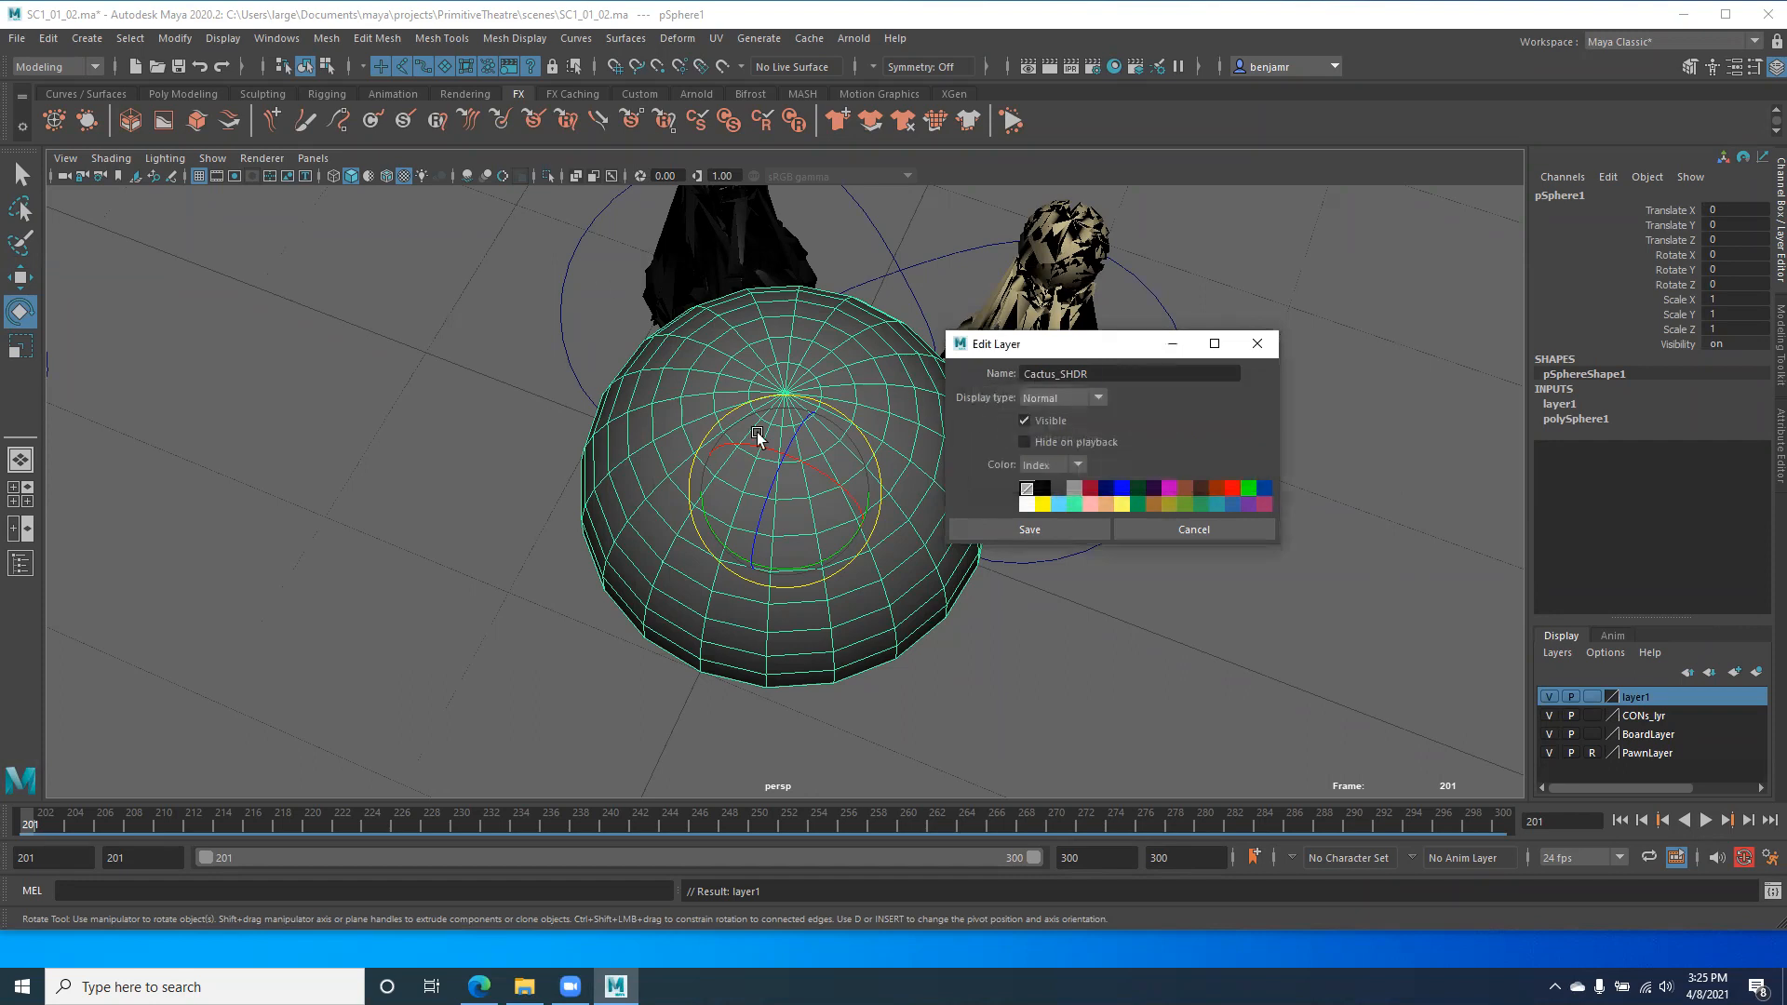
click(890, 267)
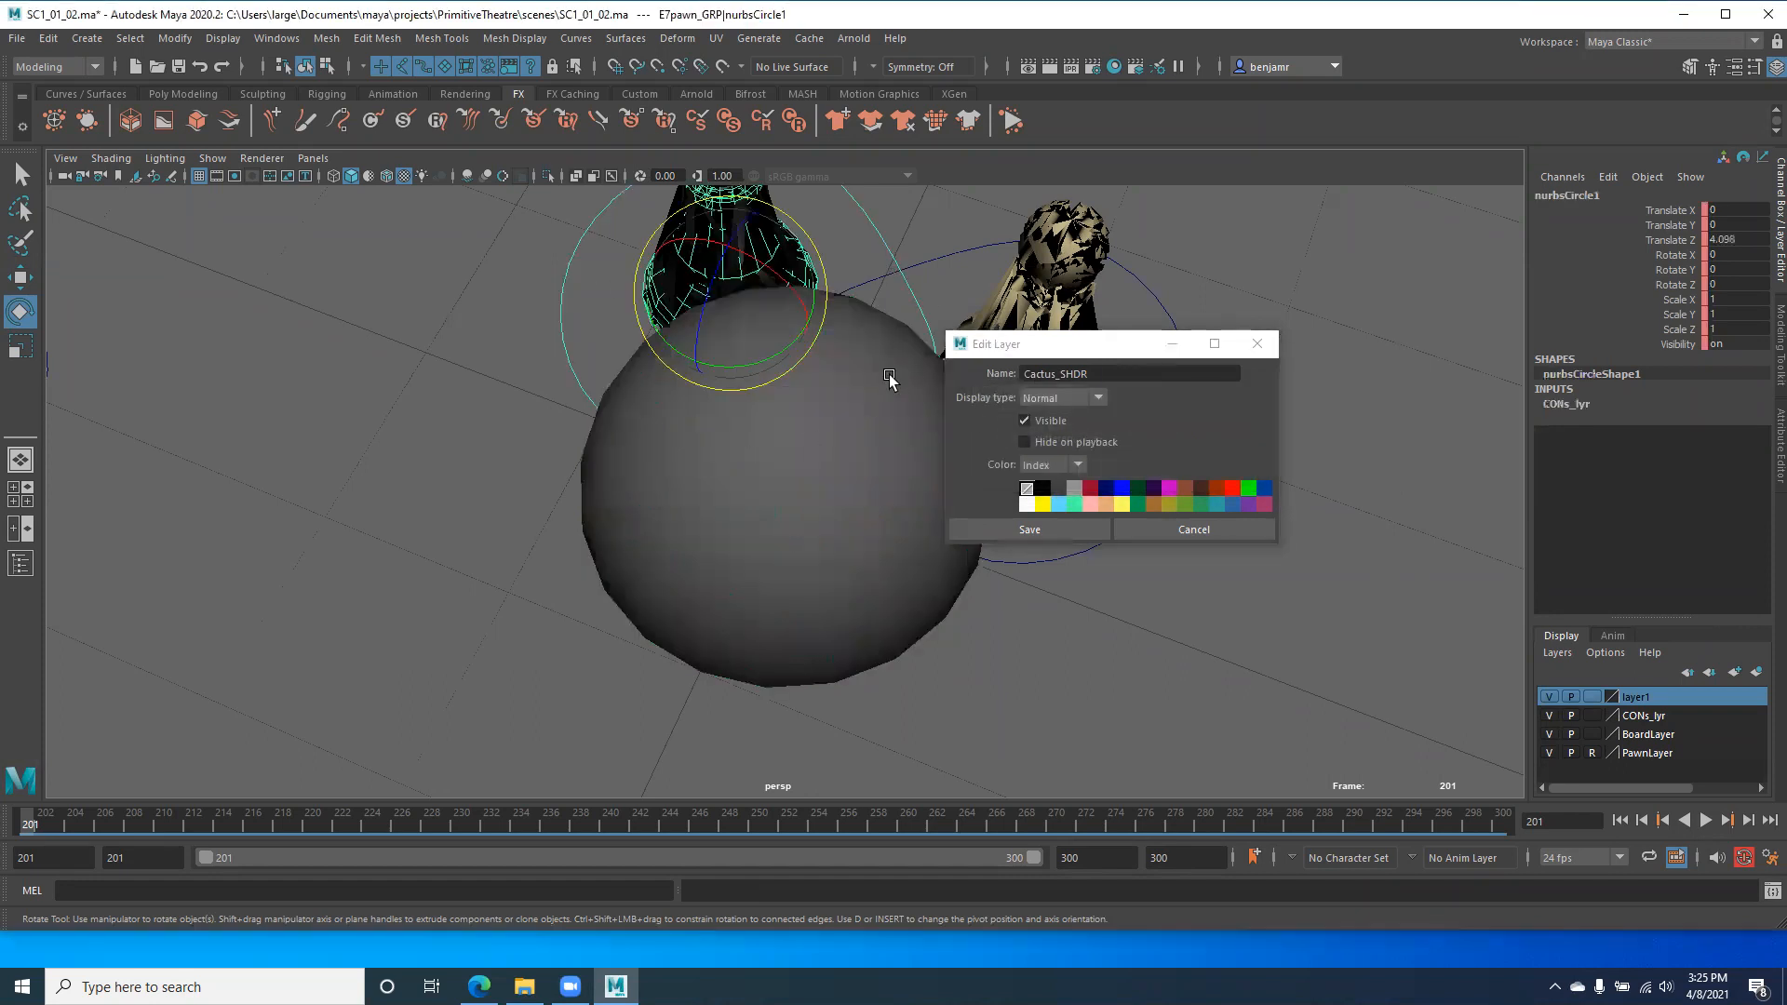
click(1253, 346)
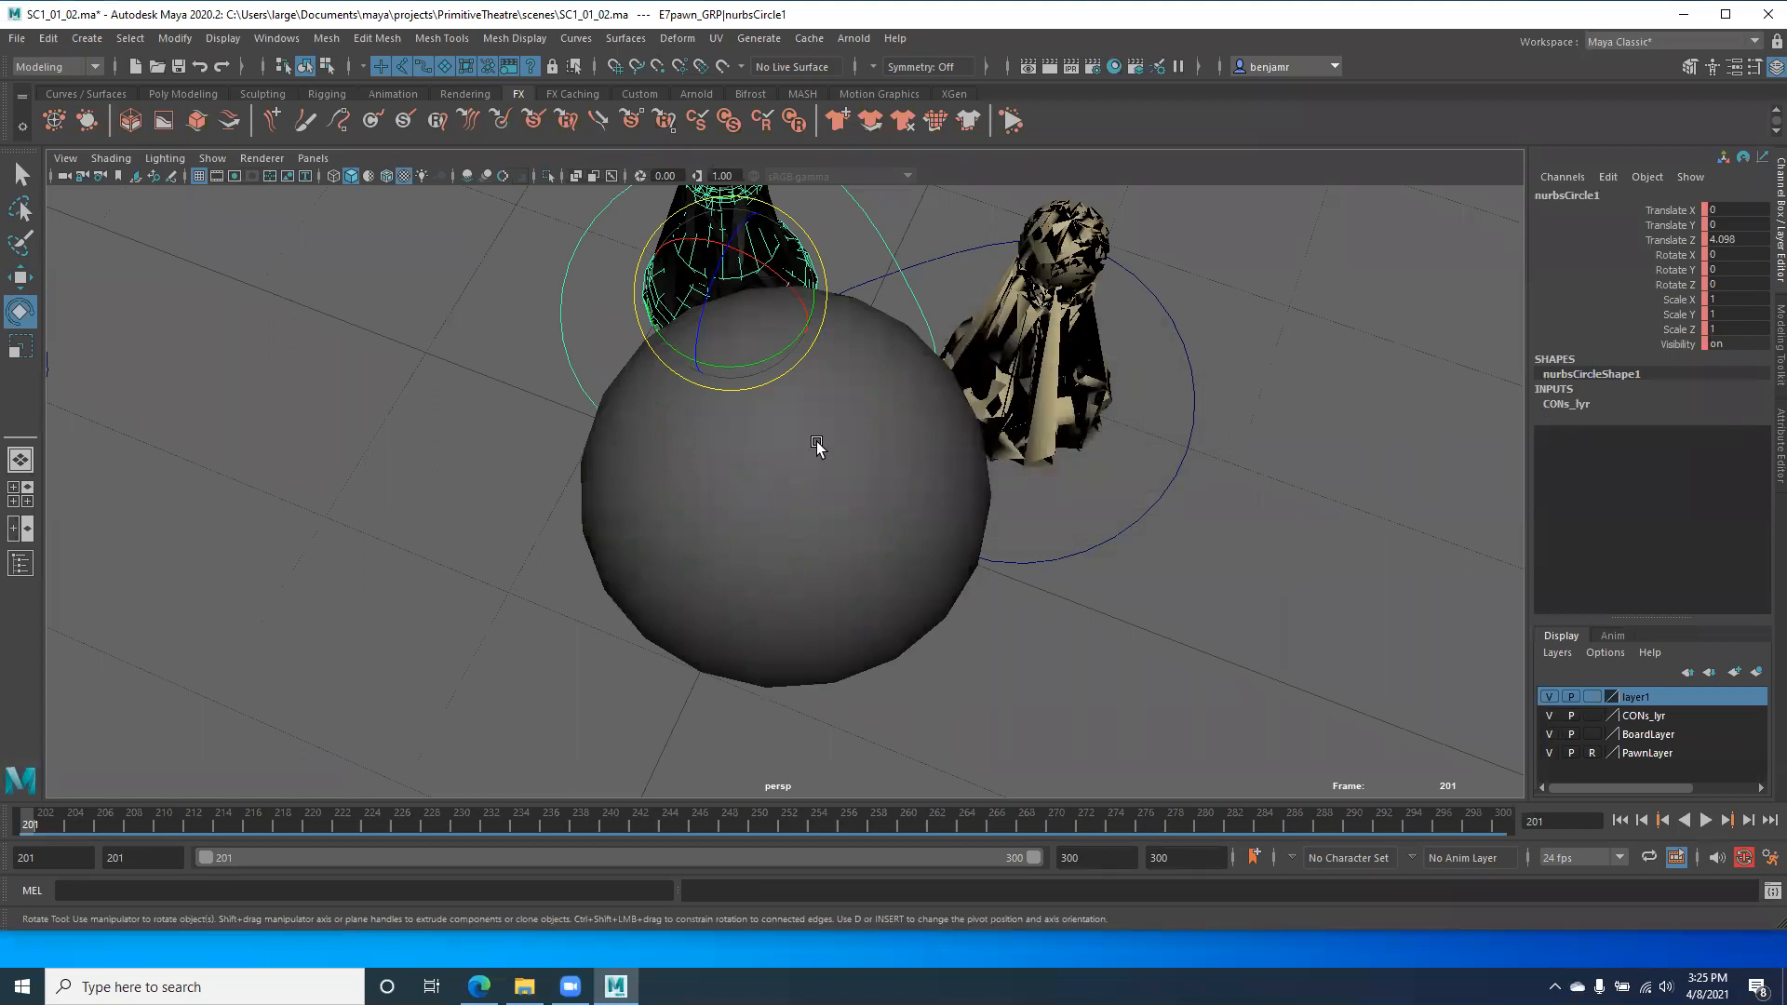
Step: Inspect the sphere beside the pawns, maximize the program window, and select the board surface
alt+drag(838, 465, 741, 550)
click(741, 550)
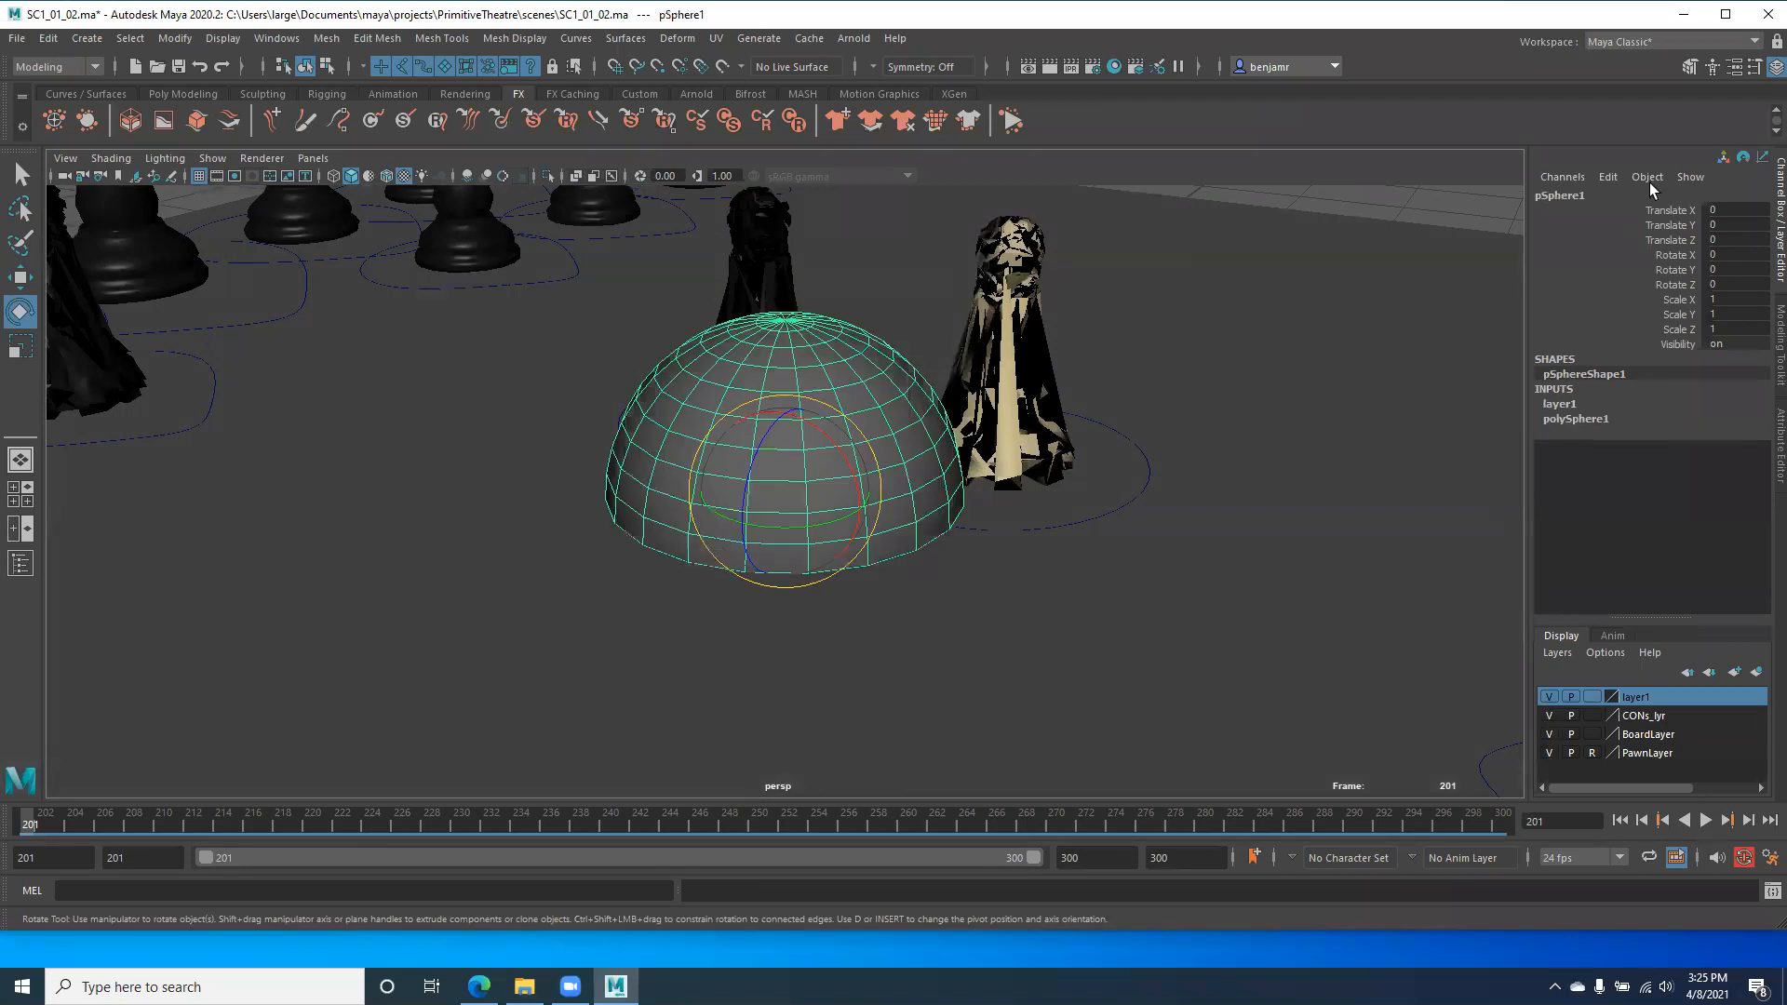
double_click(1519, 19)
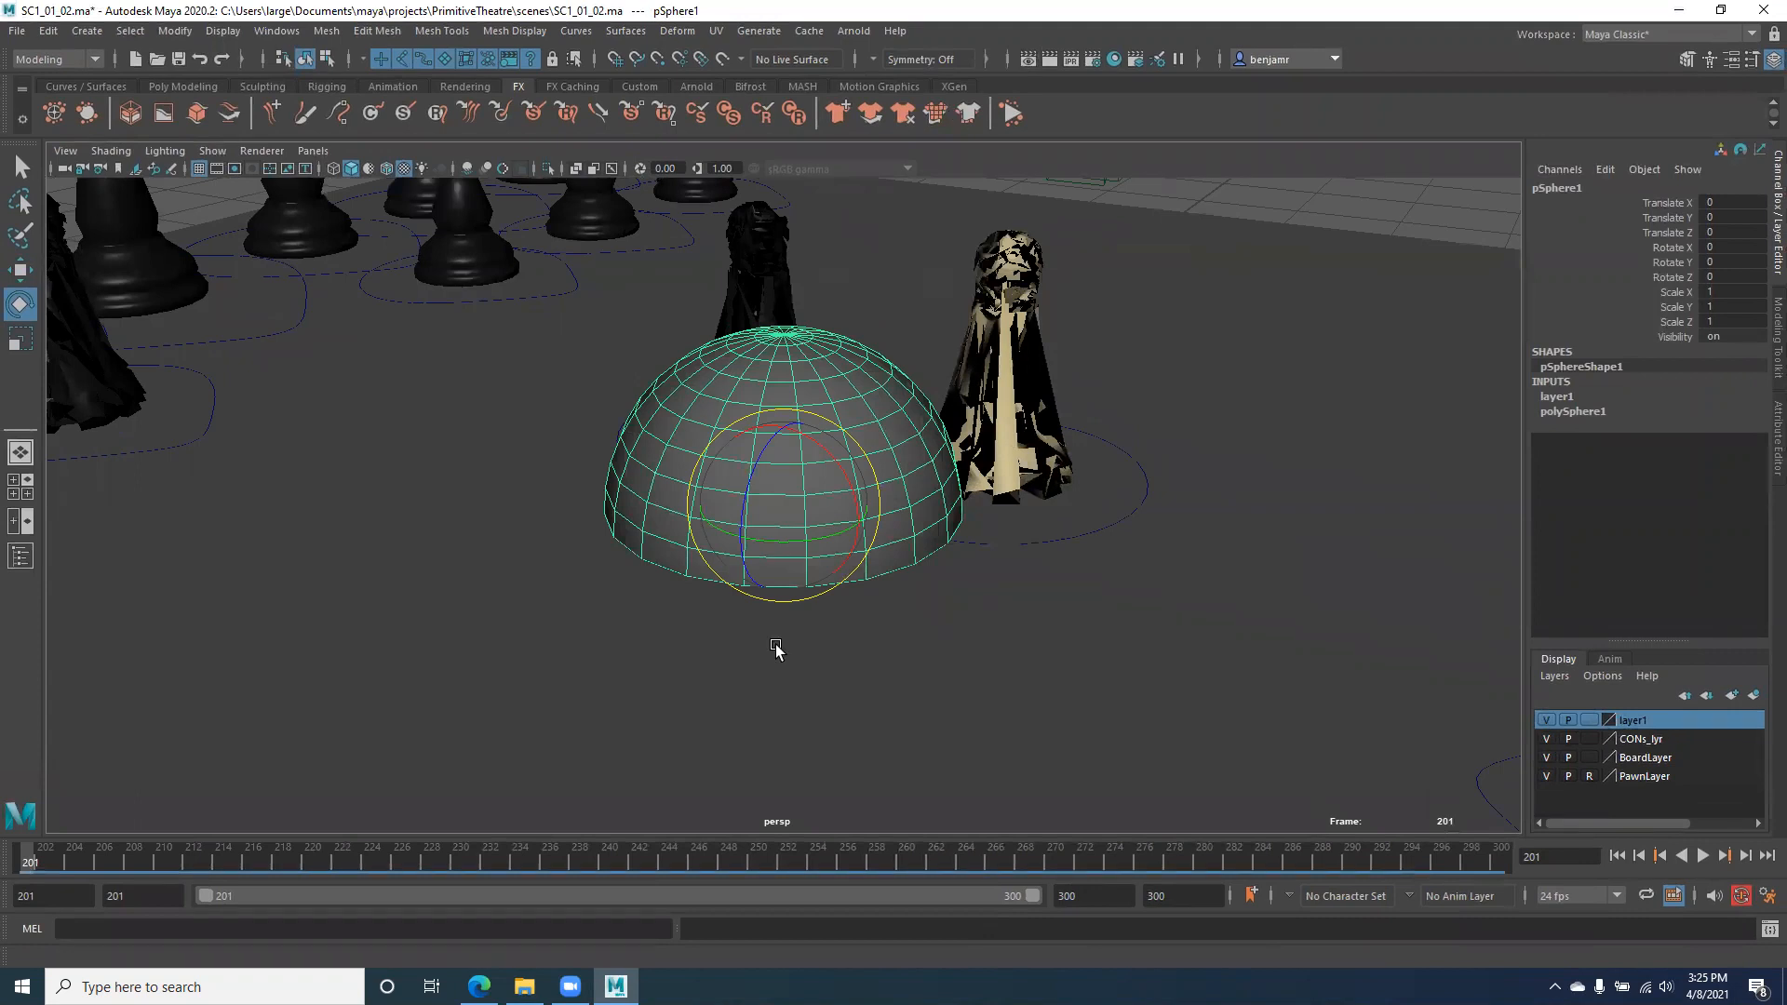
click(1179, 455)
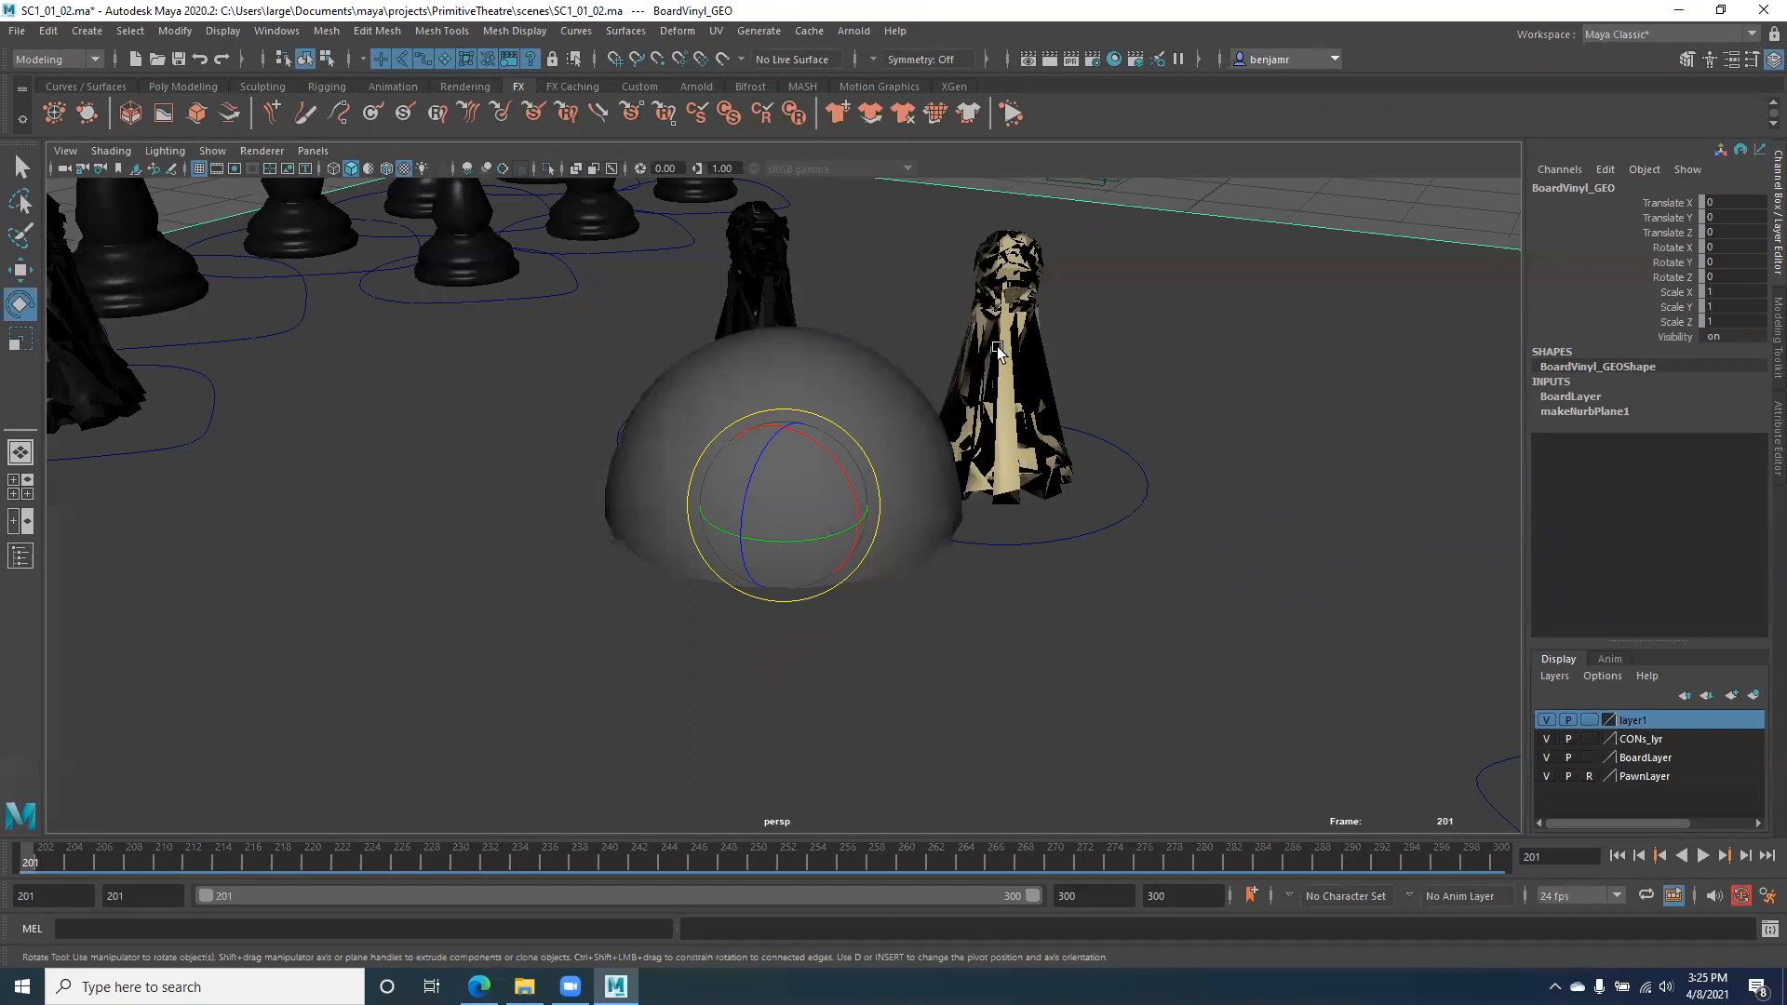
Step: Shrink the program window and adjust its height so a strip of desktop shows above it, keeping the panel menu bar displayed
click(1273, 199)
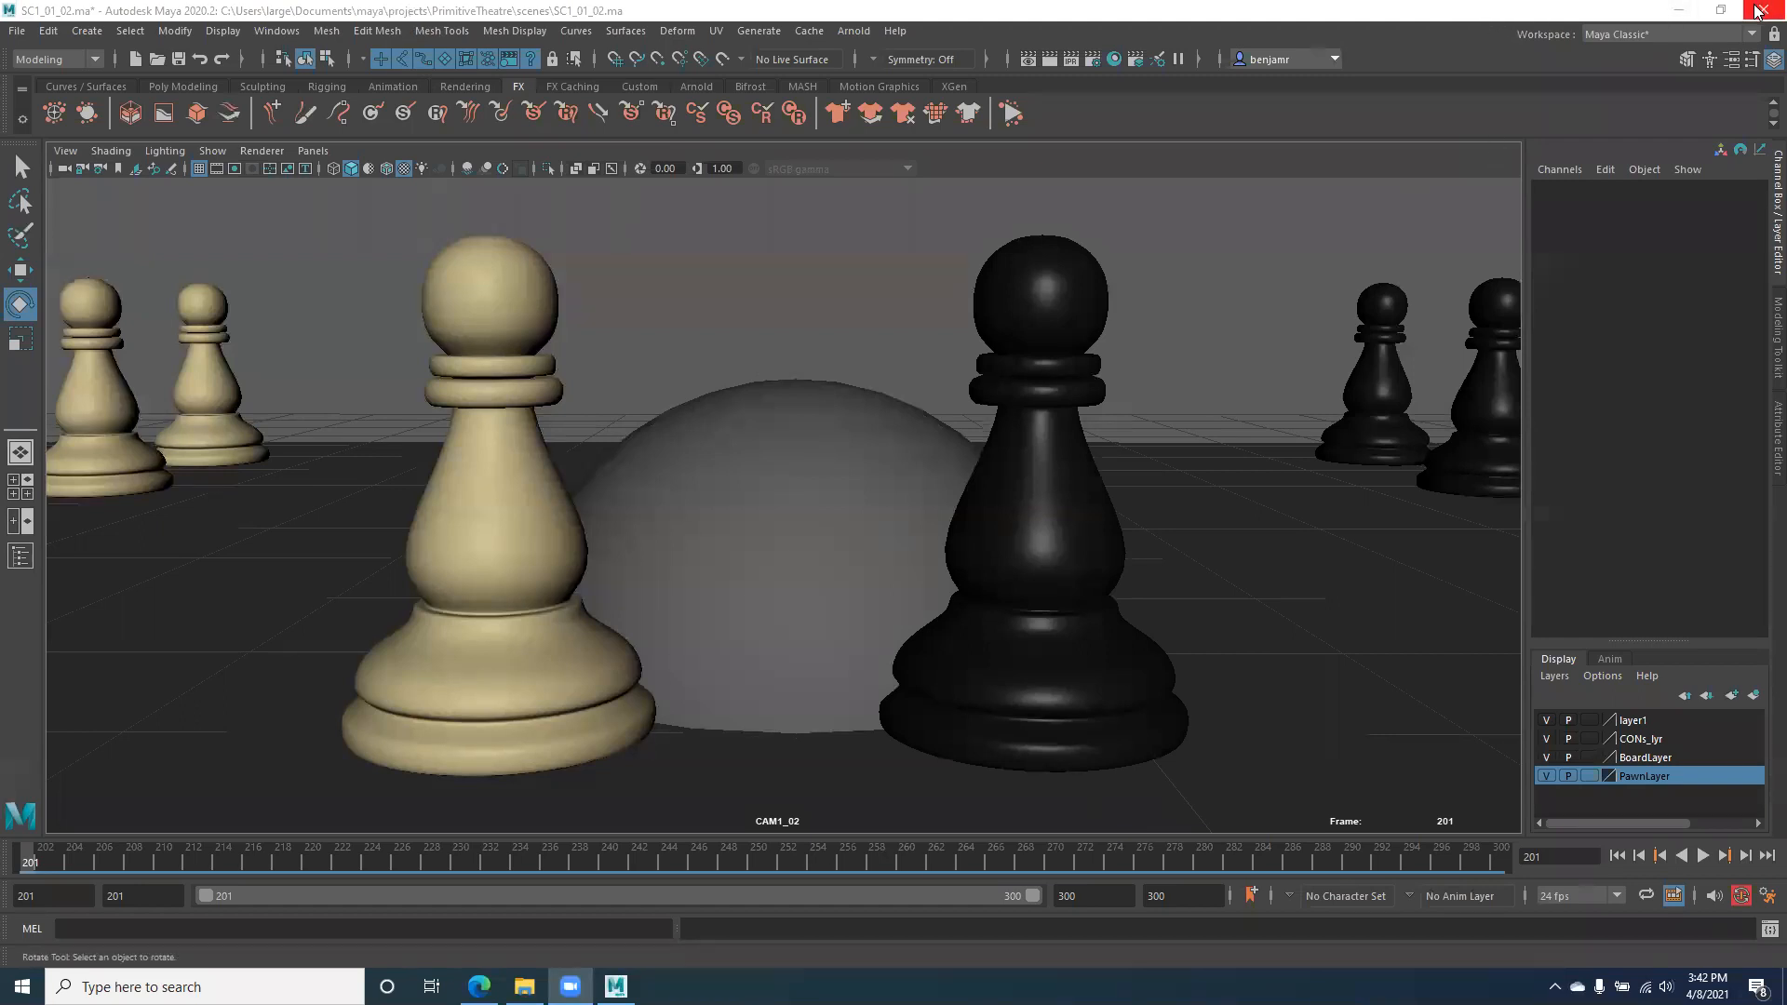
key(super+Down)
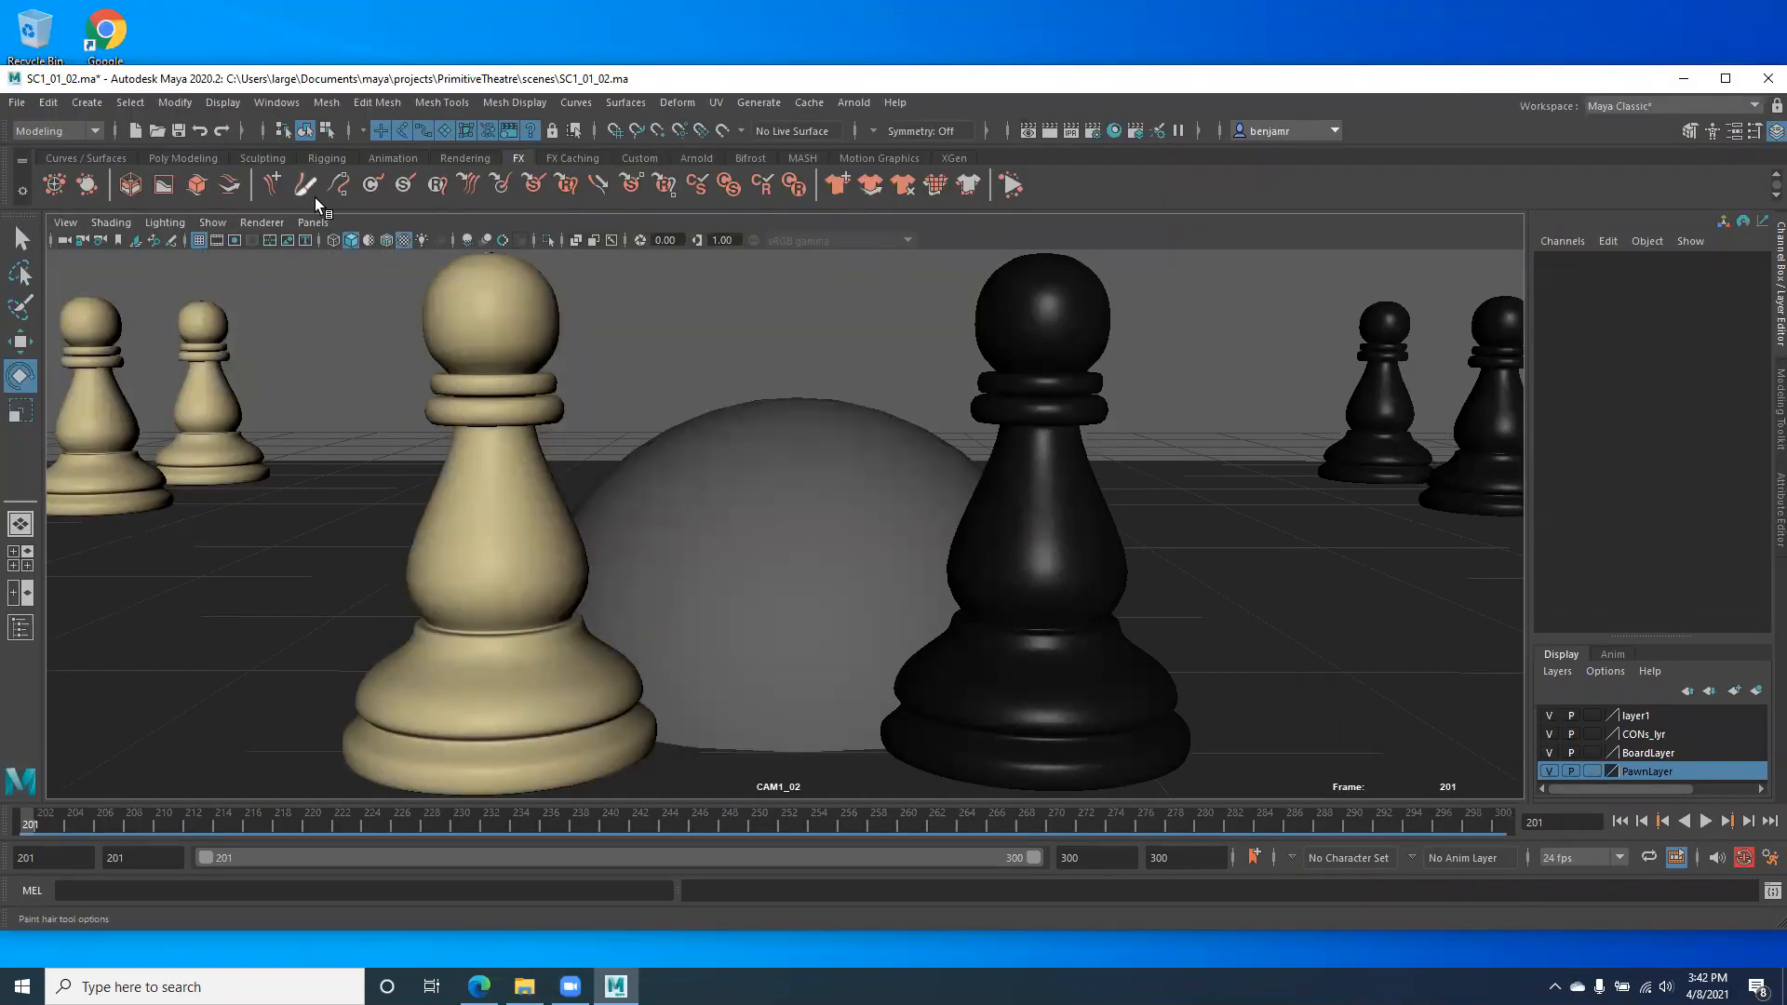
key(shift+m)
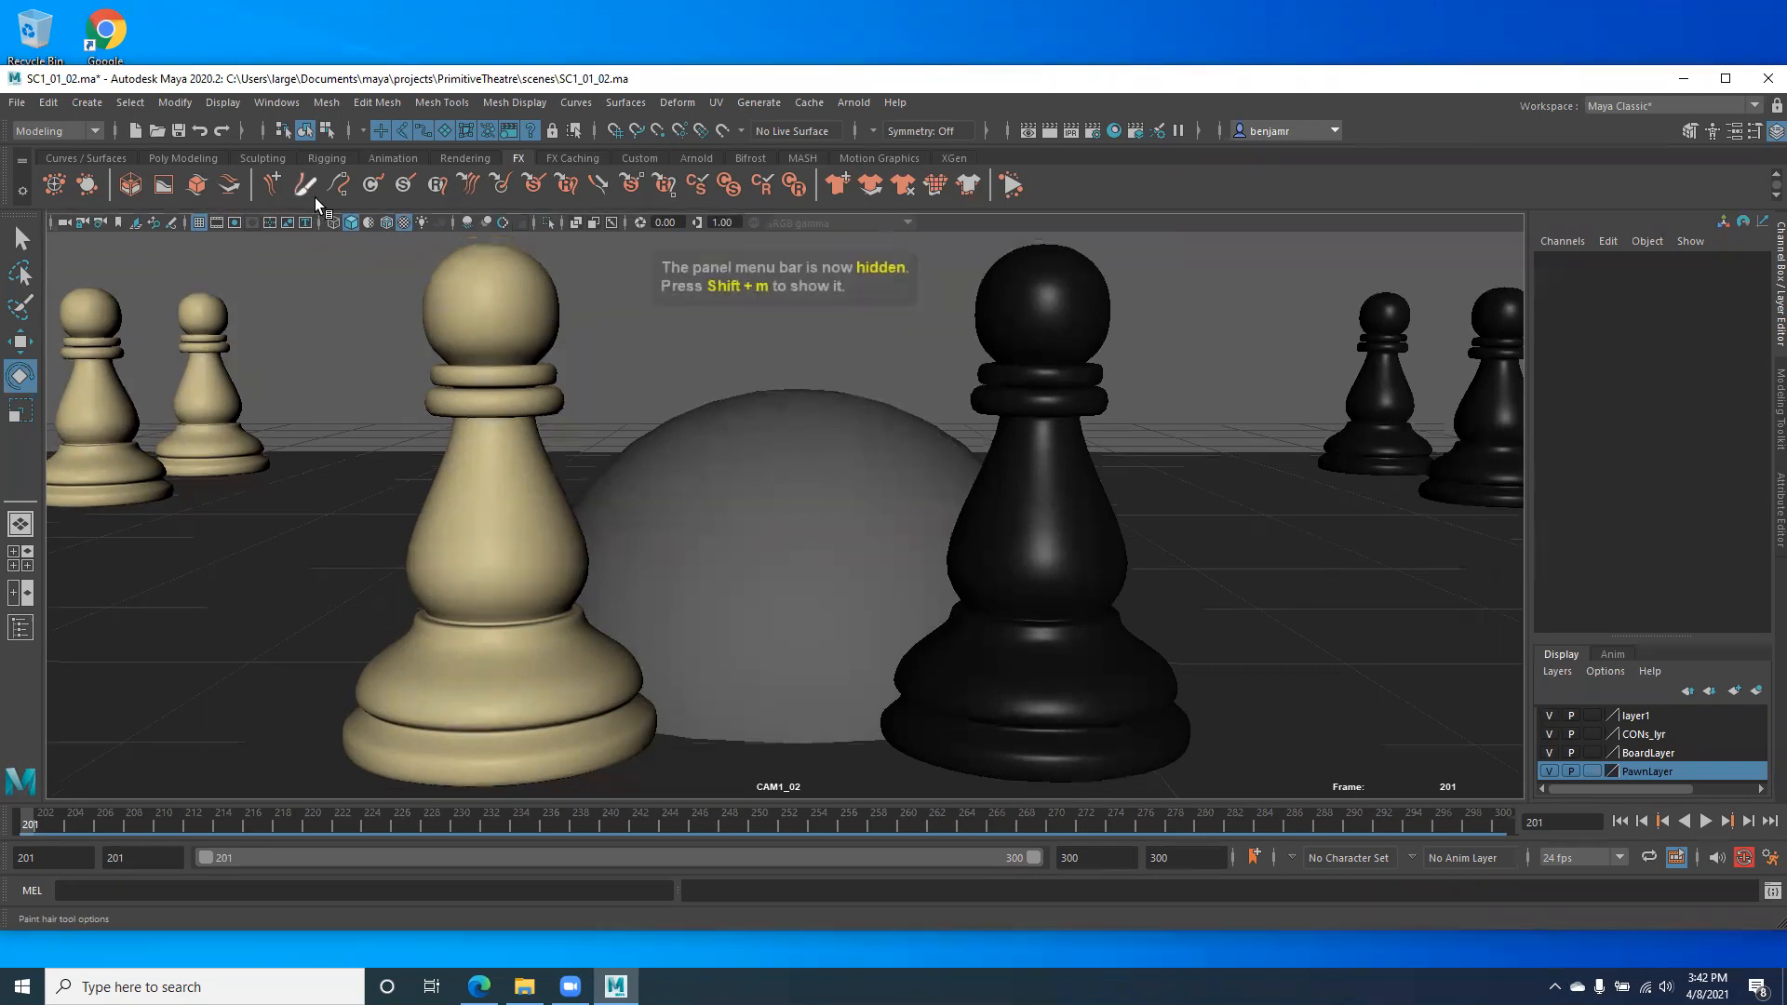
double_click(552, 934)
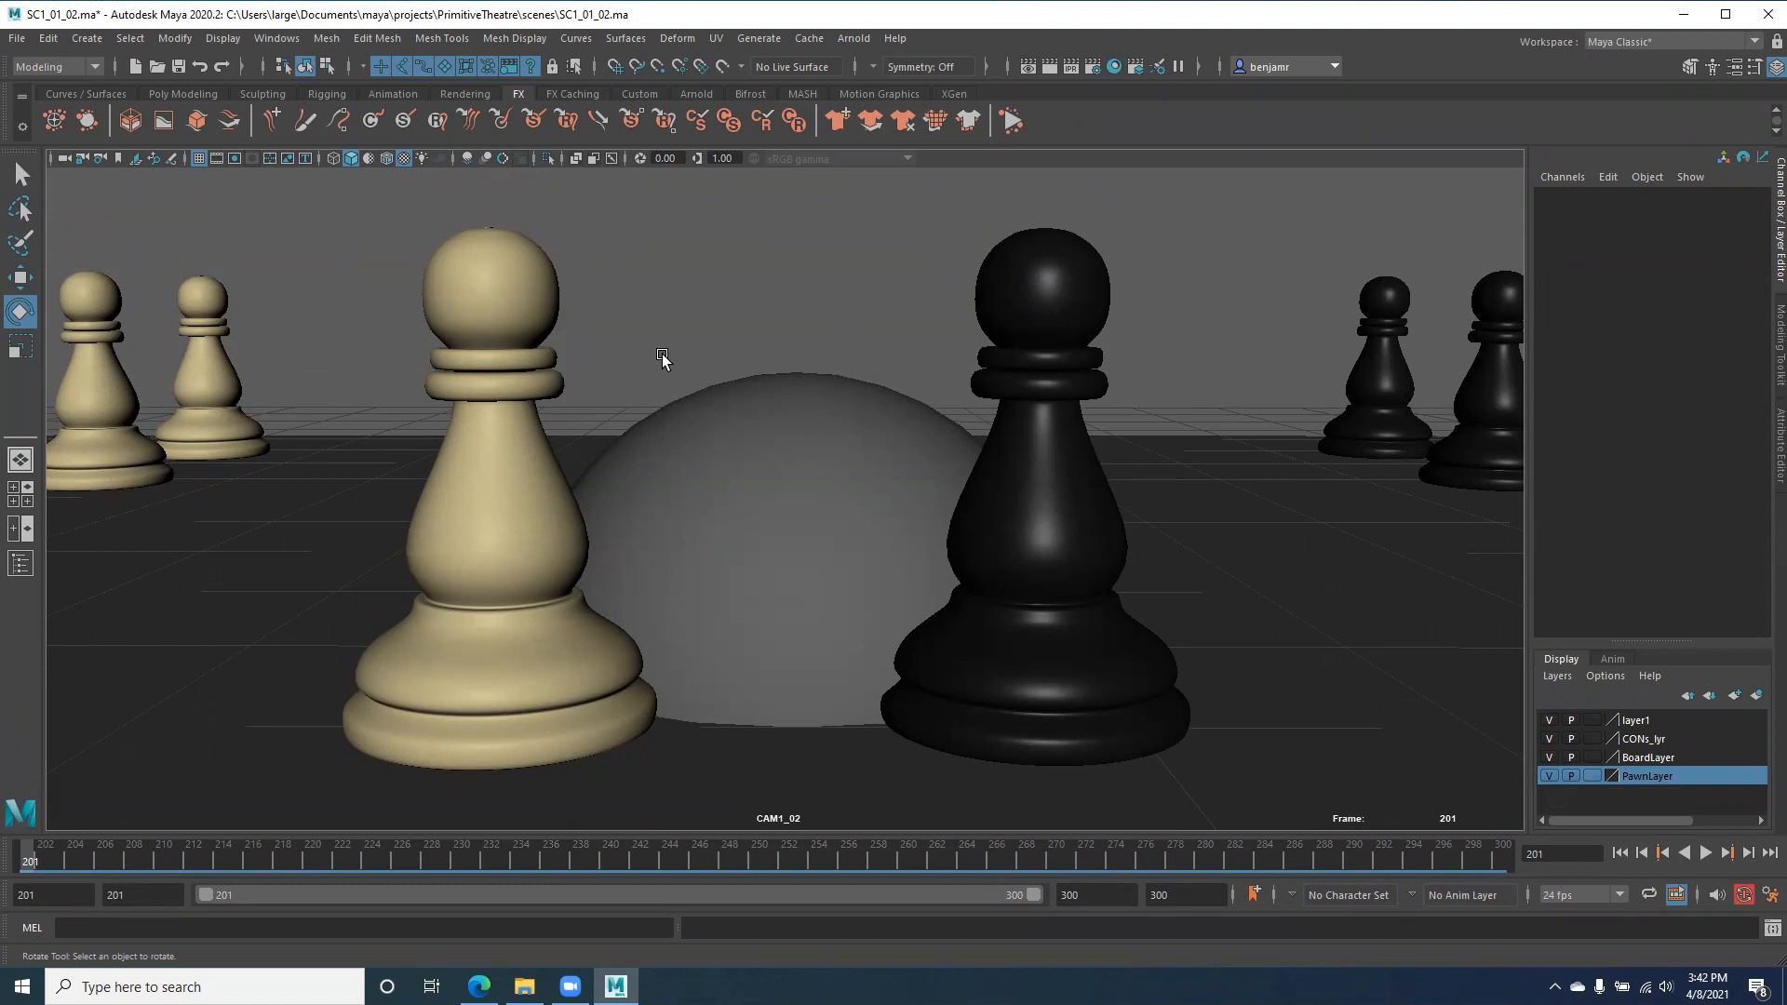
key(shift+m)
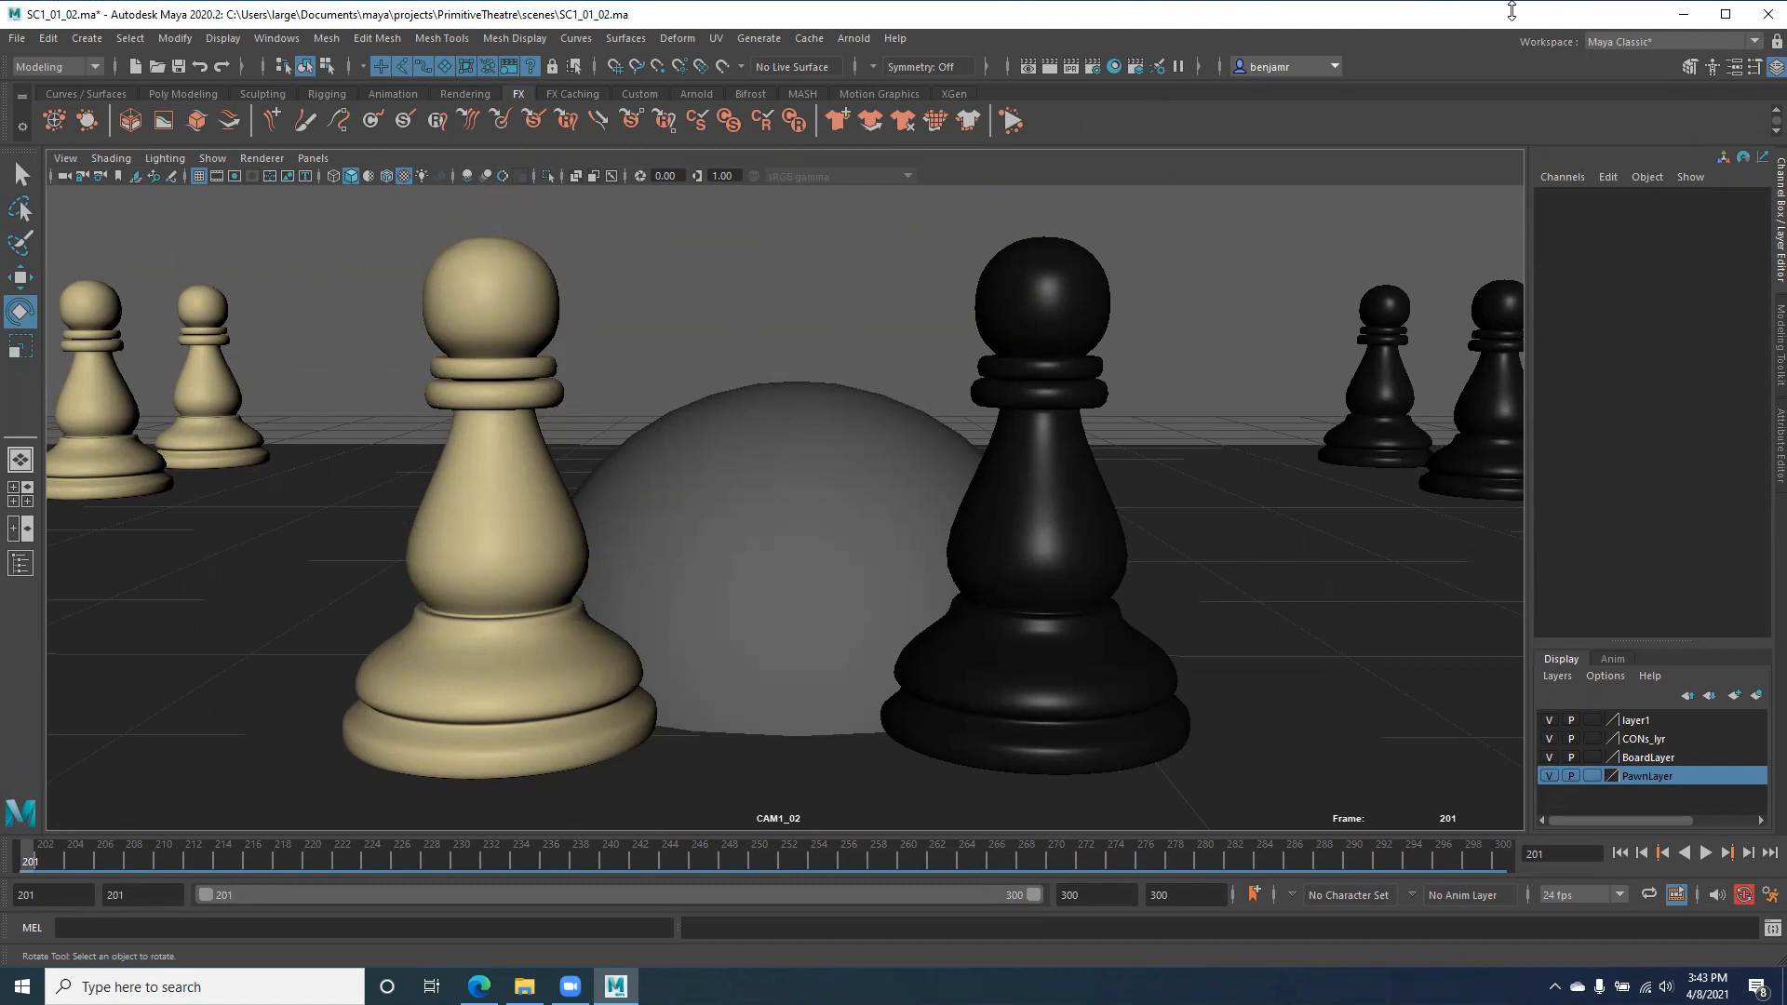
drag(1511, 11, 1511, 60)
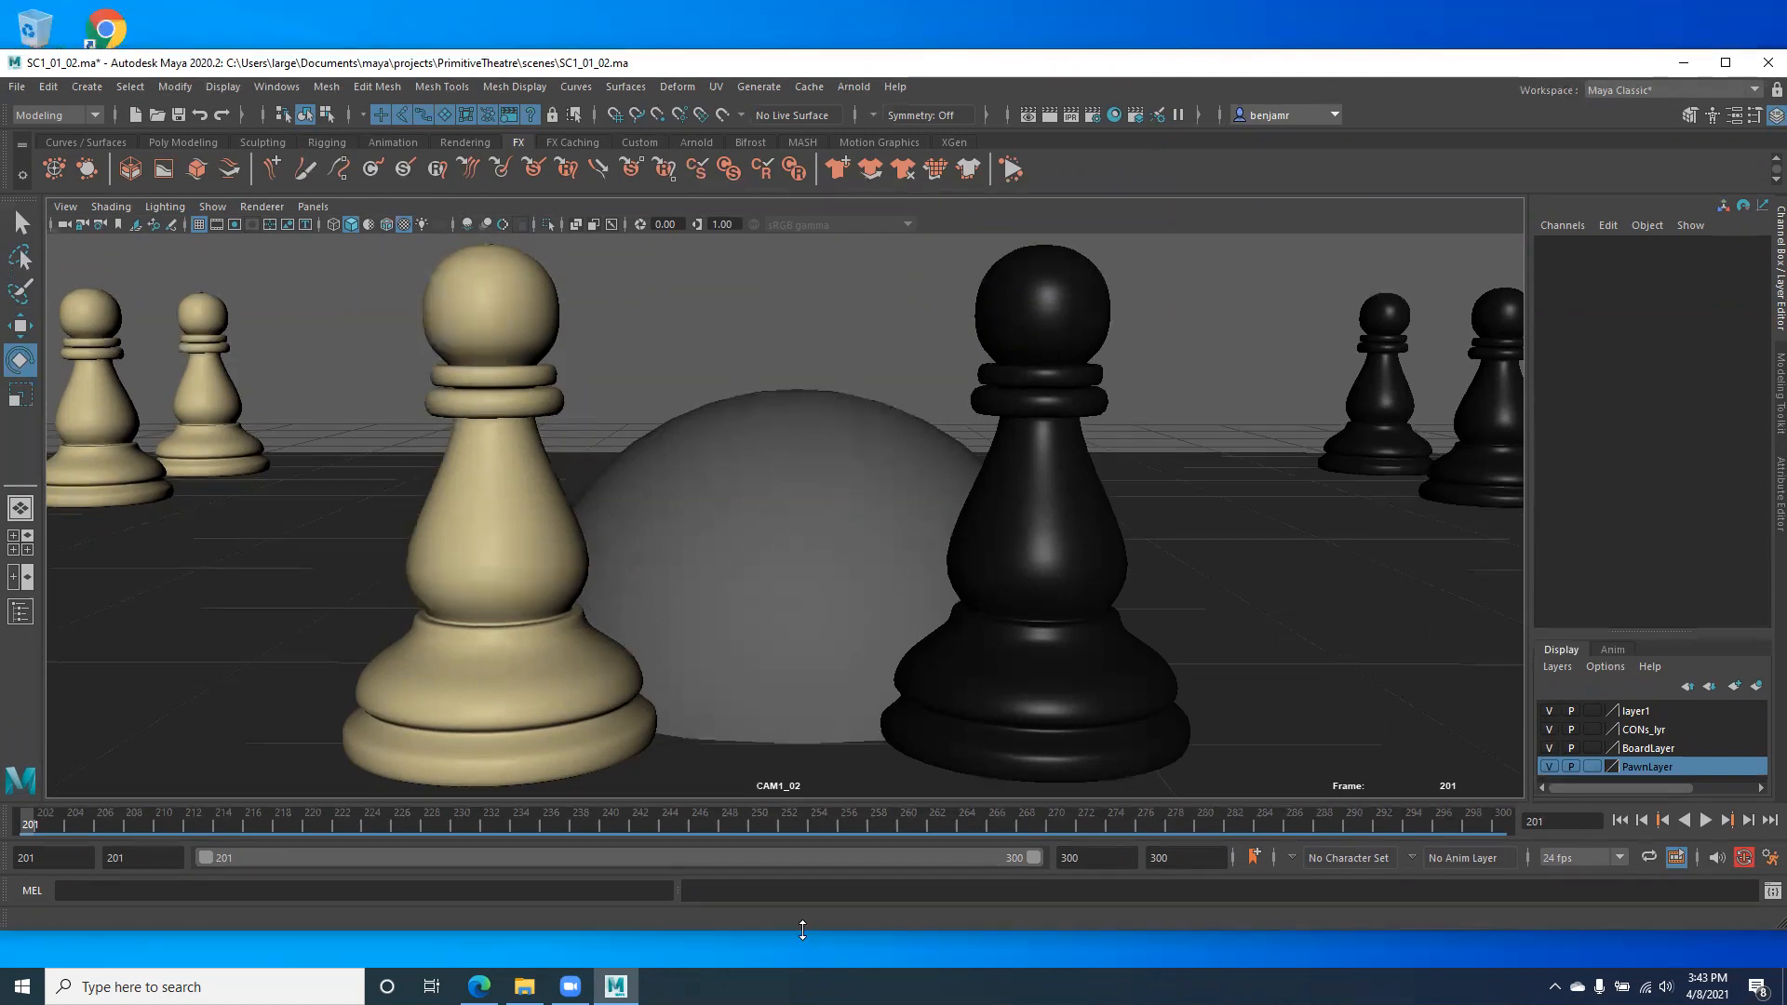
drag(800, 931, 800, 965)
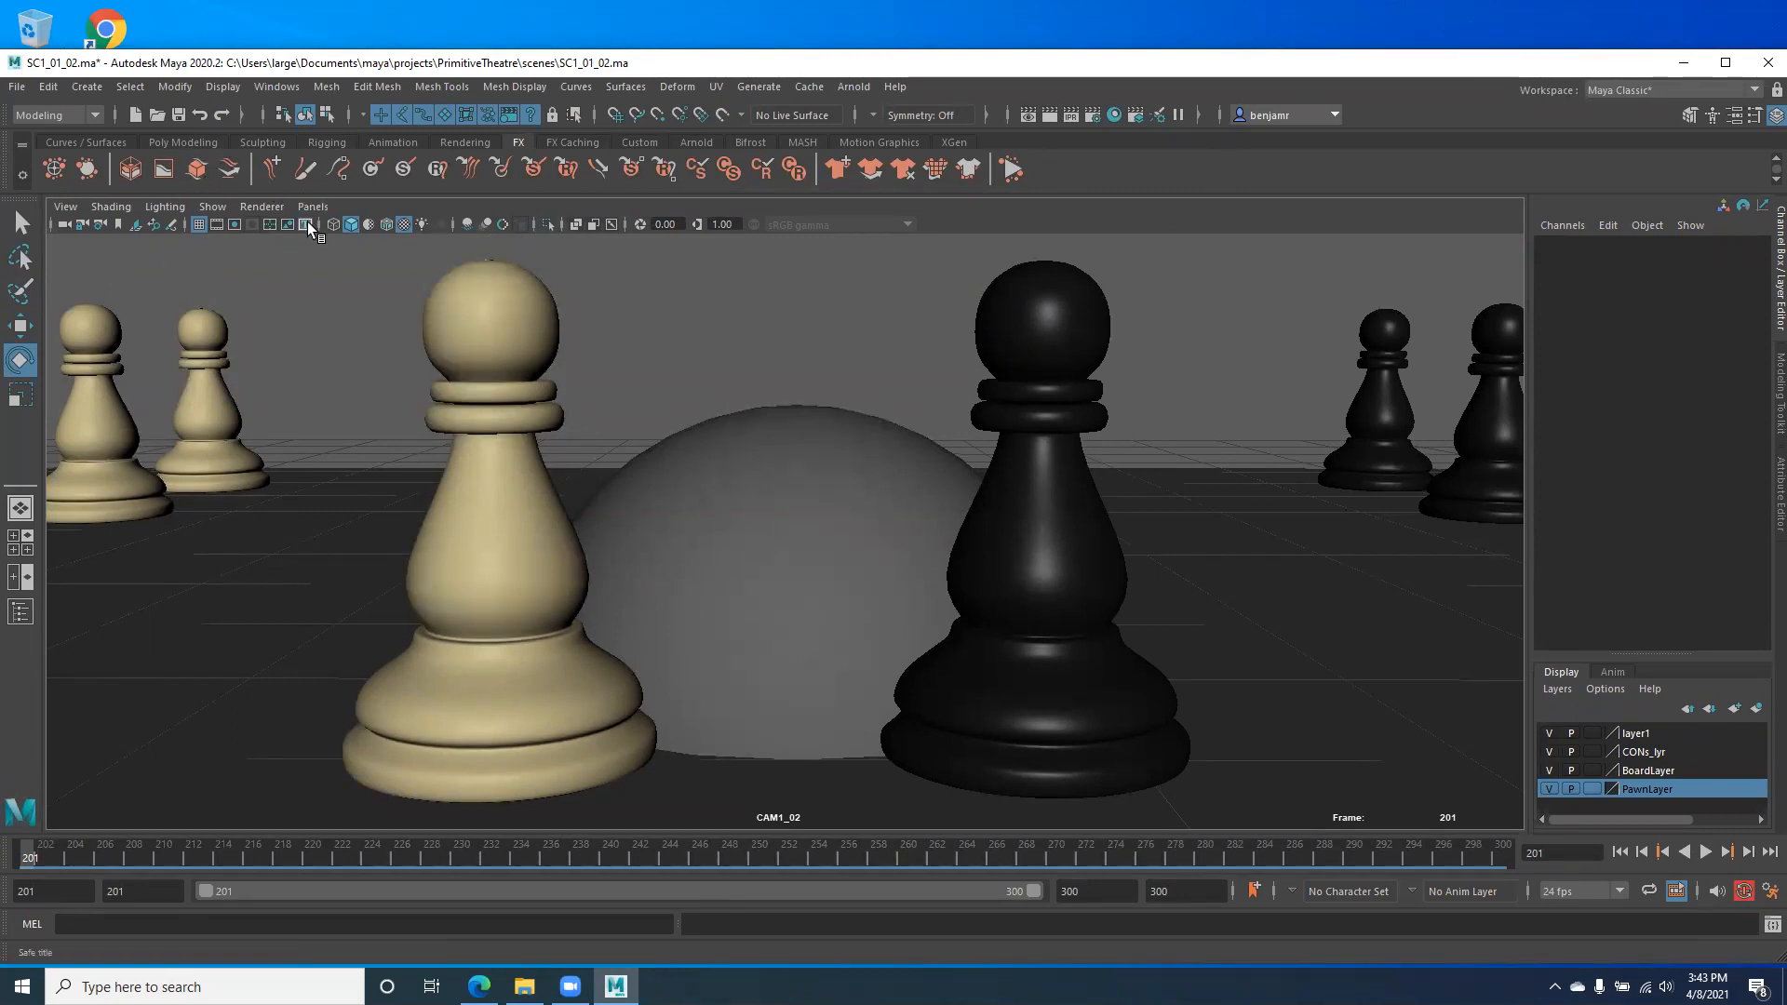
Step: Demonstrate hiding and restoring the viewport's panel menu bar once and the top menu bar three times
key(shift+m)
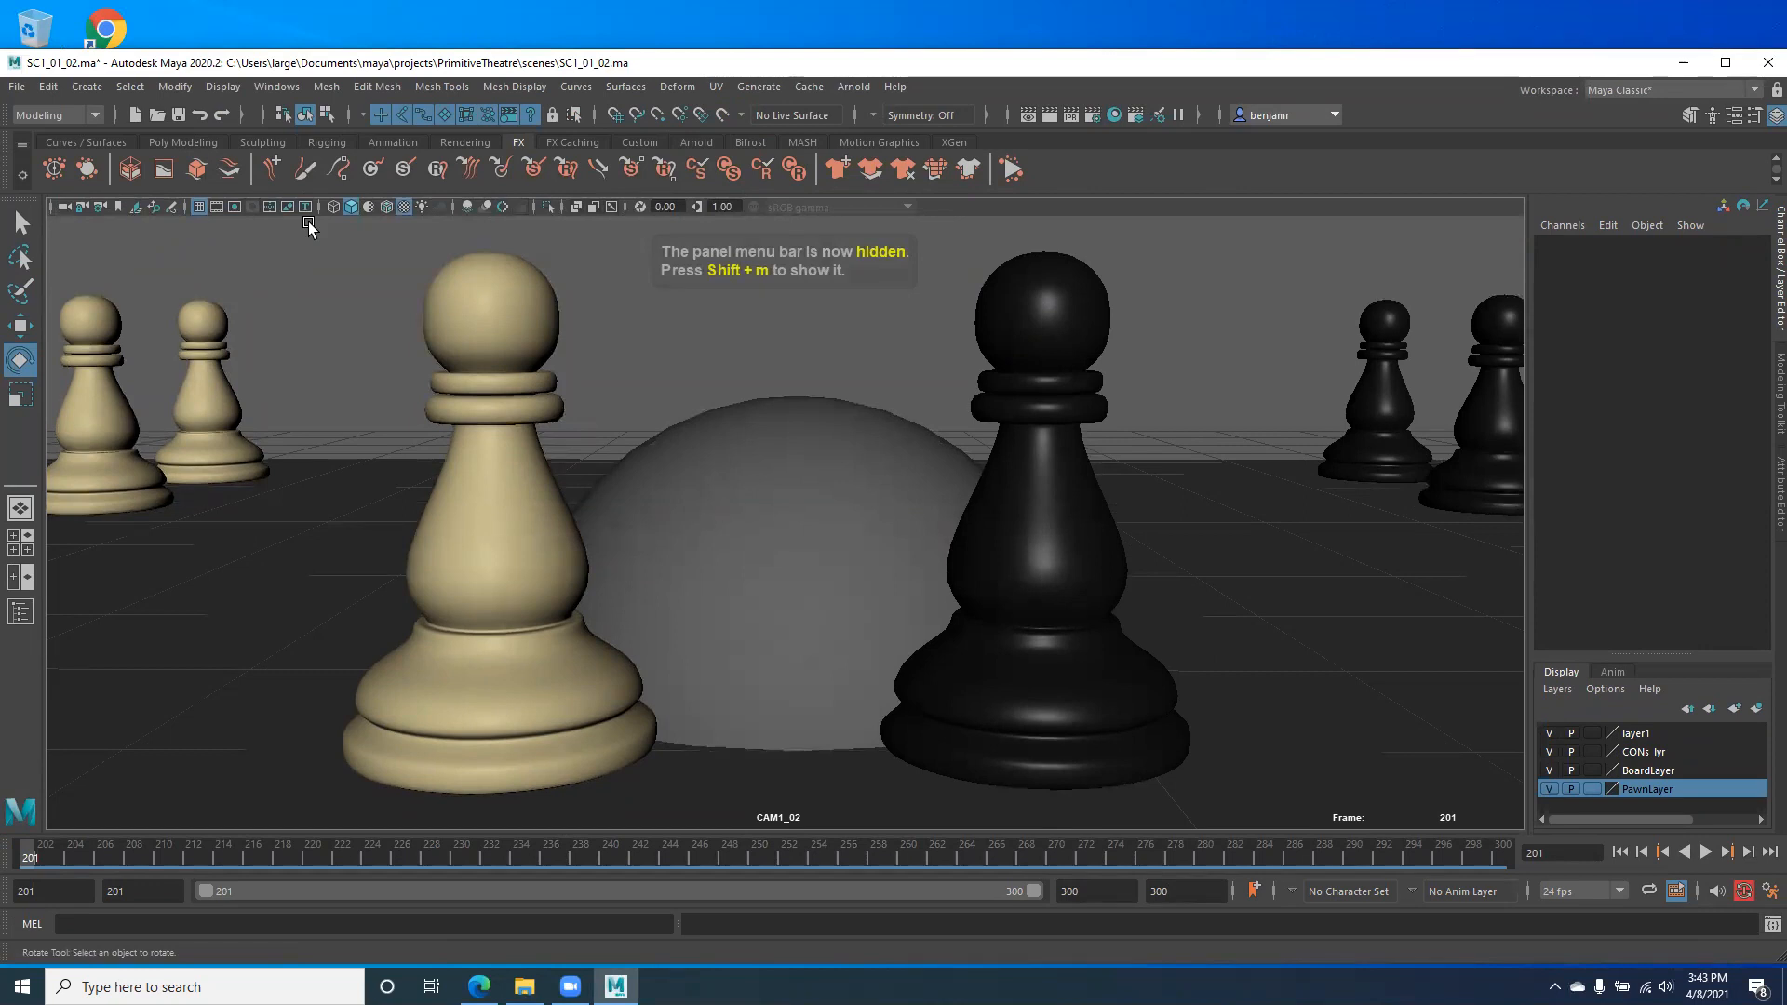
key(shift+m)
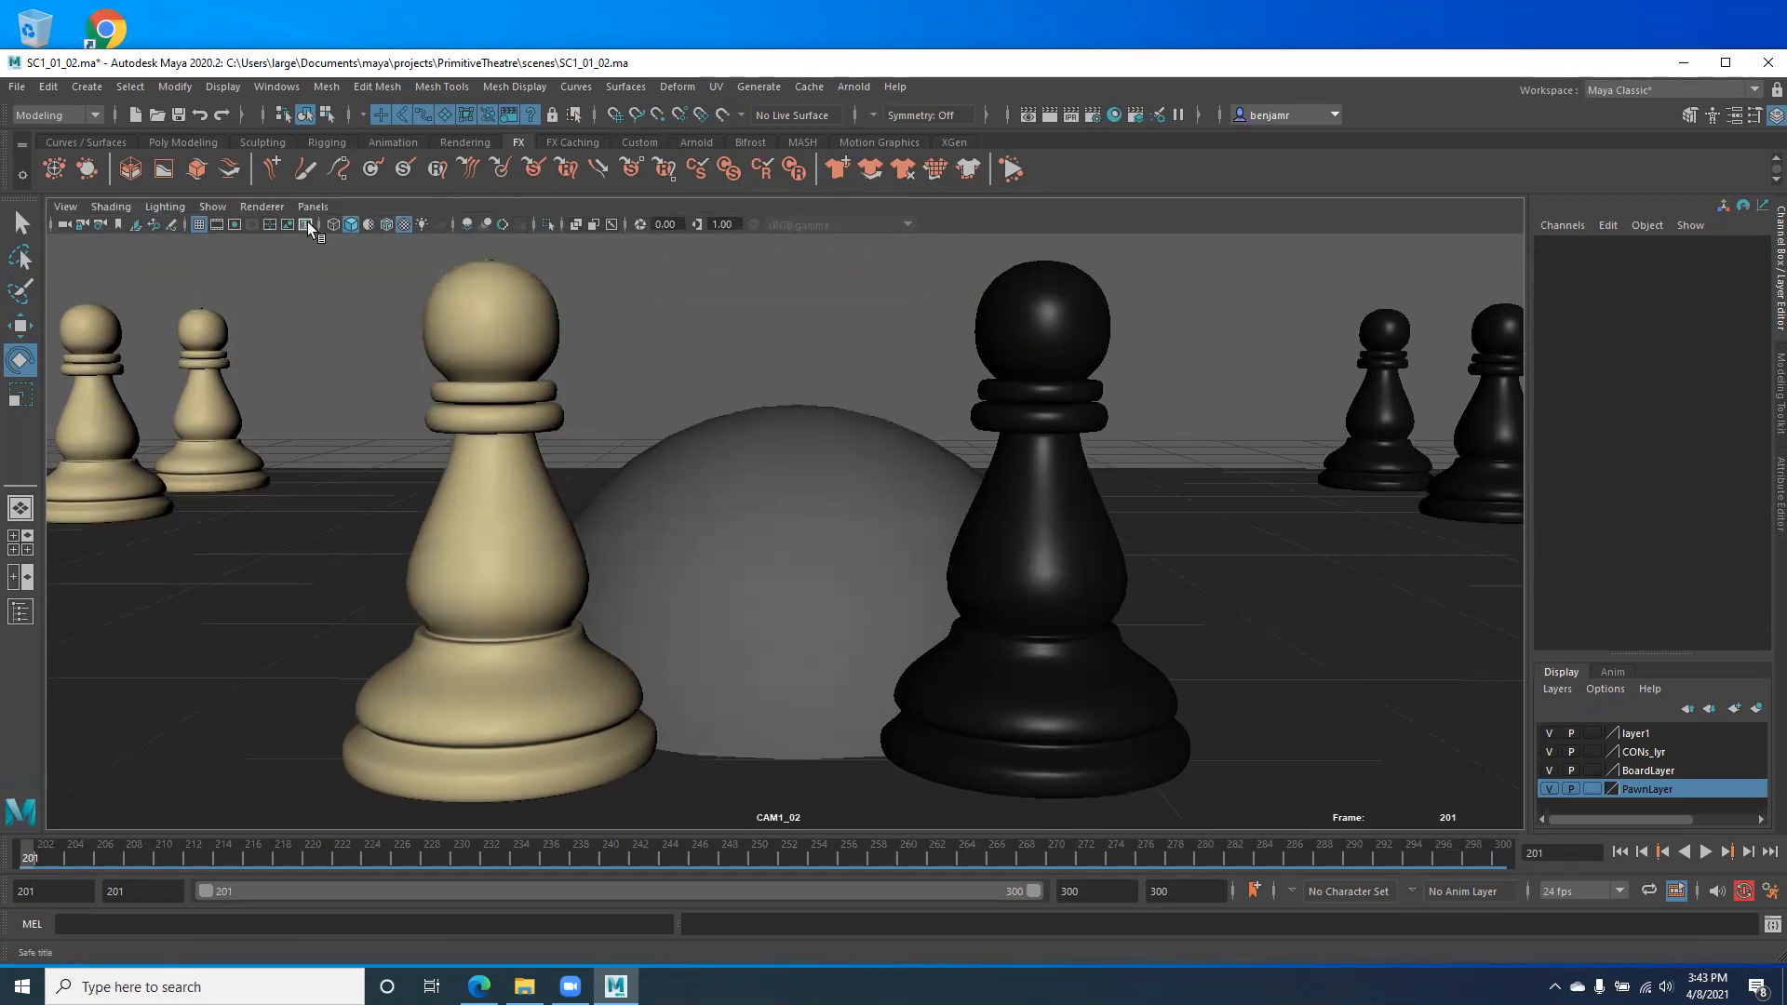
key(ctrl+m)
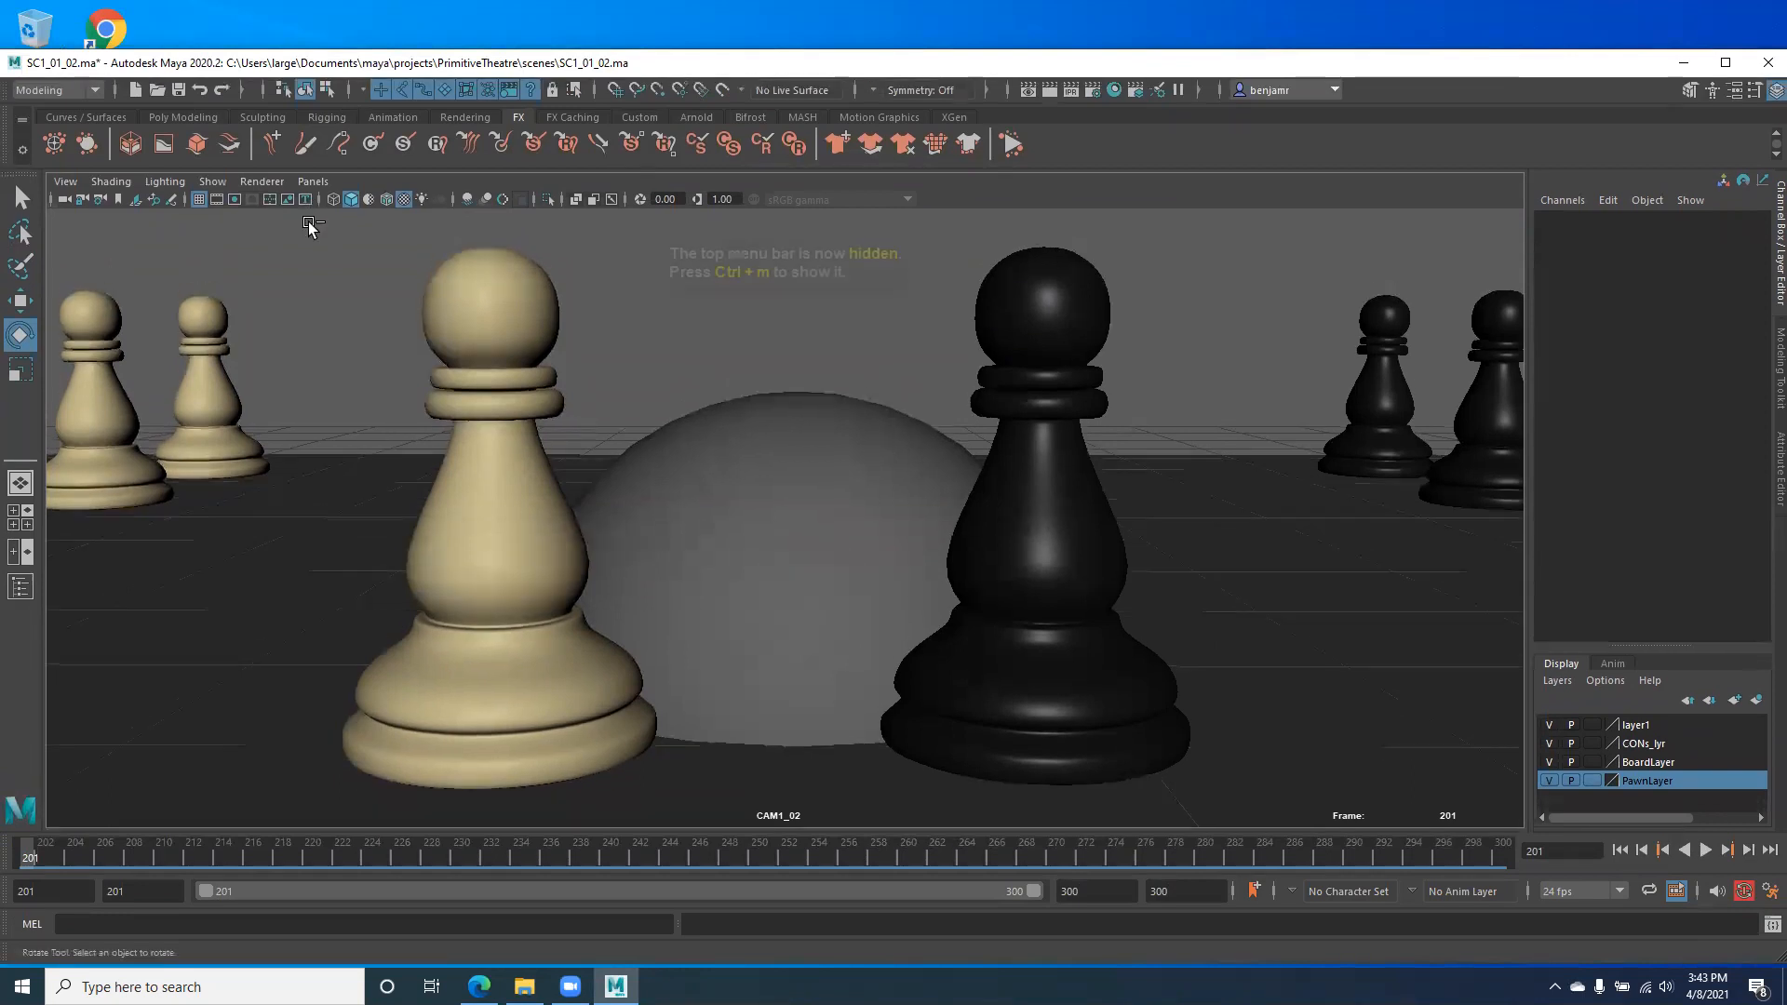
key(ctrl+m)
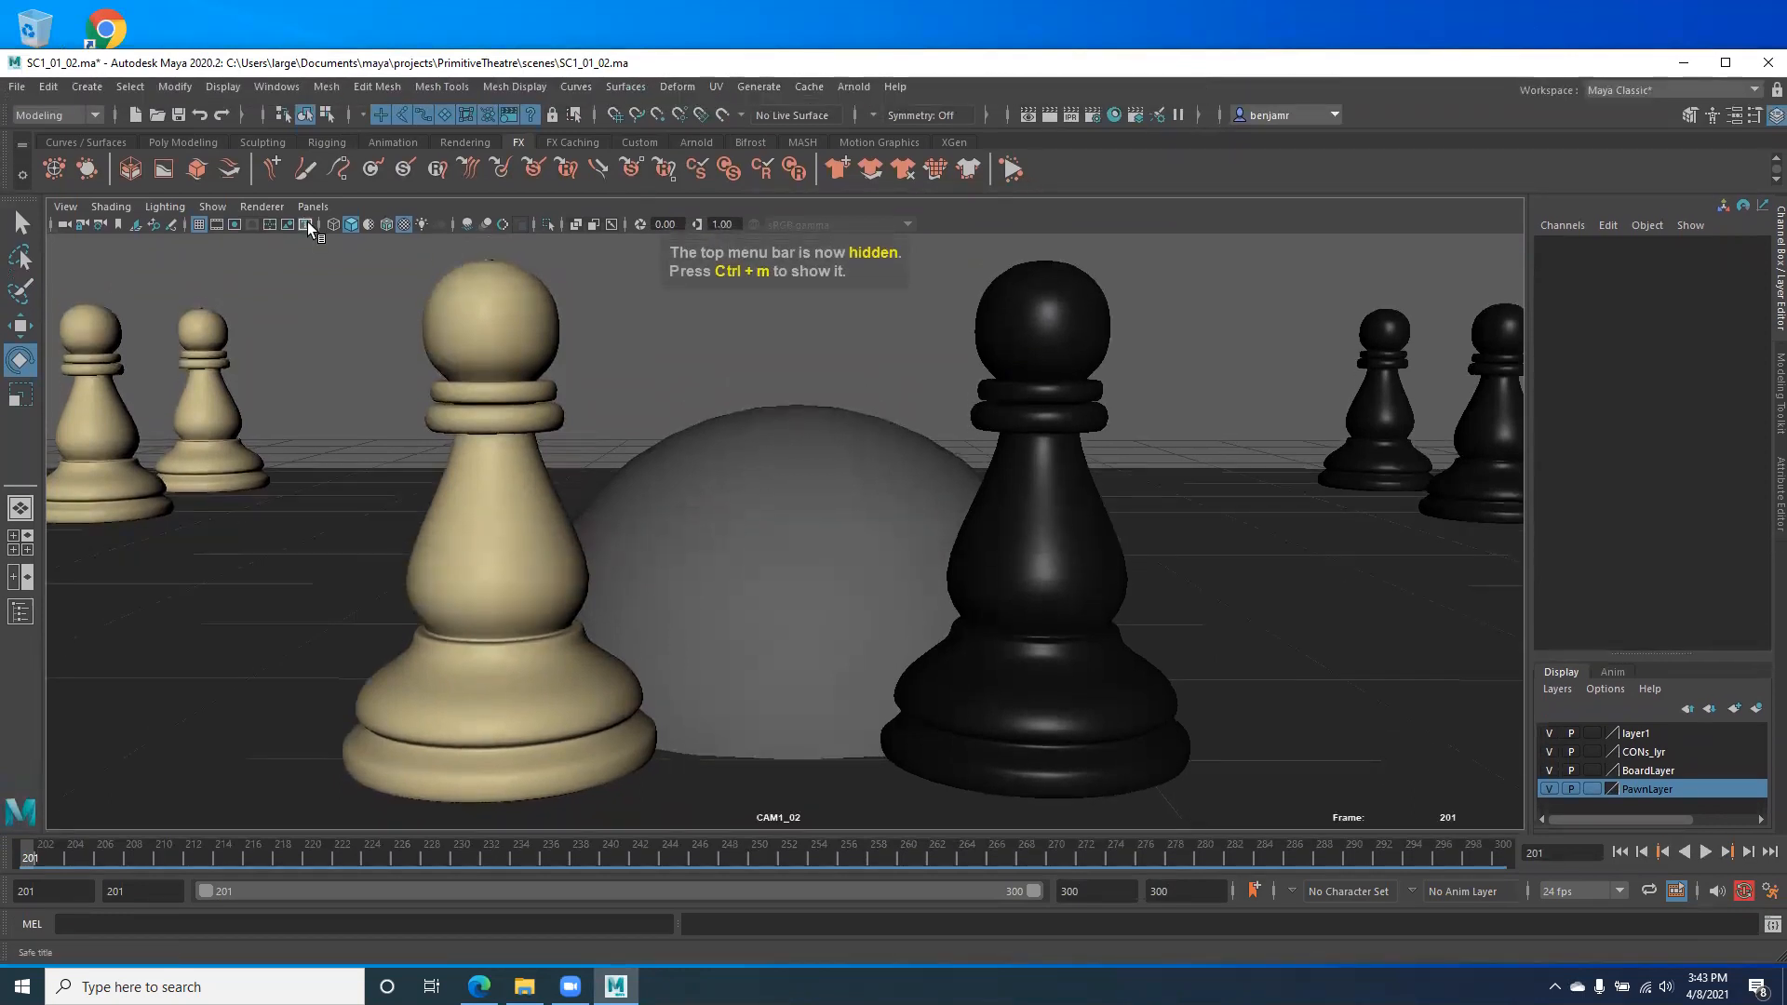
key(ctrl+m)
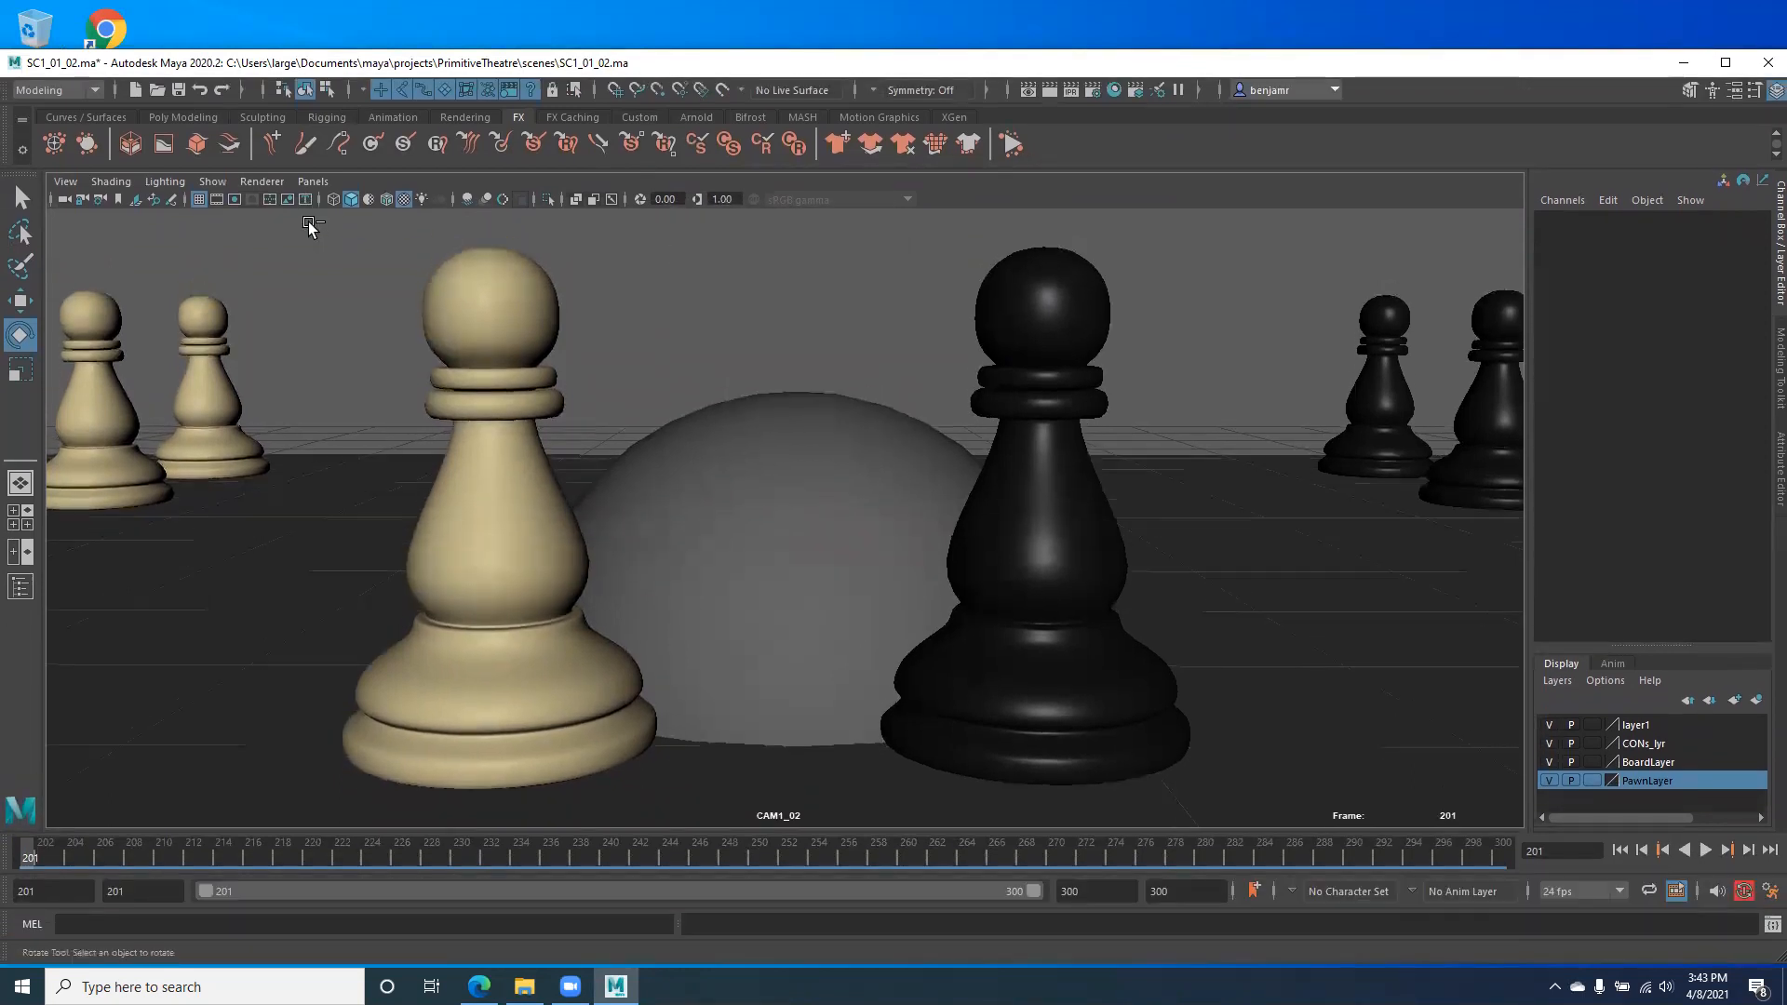
key(ctrl+m)
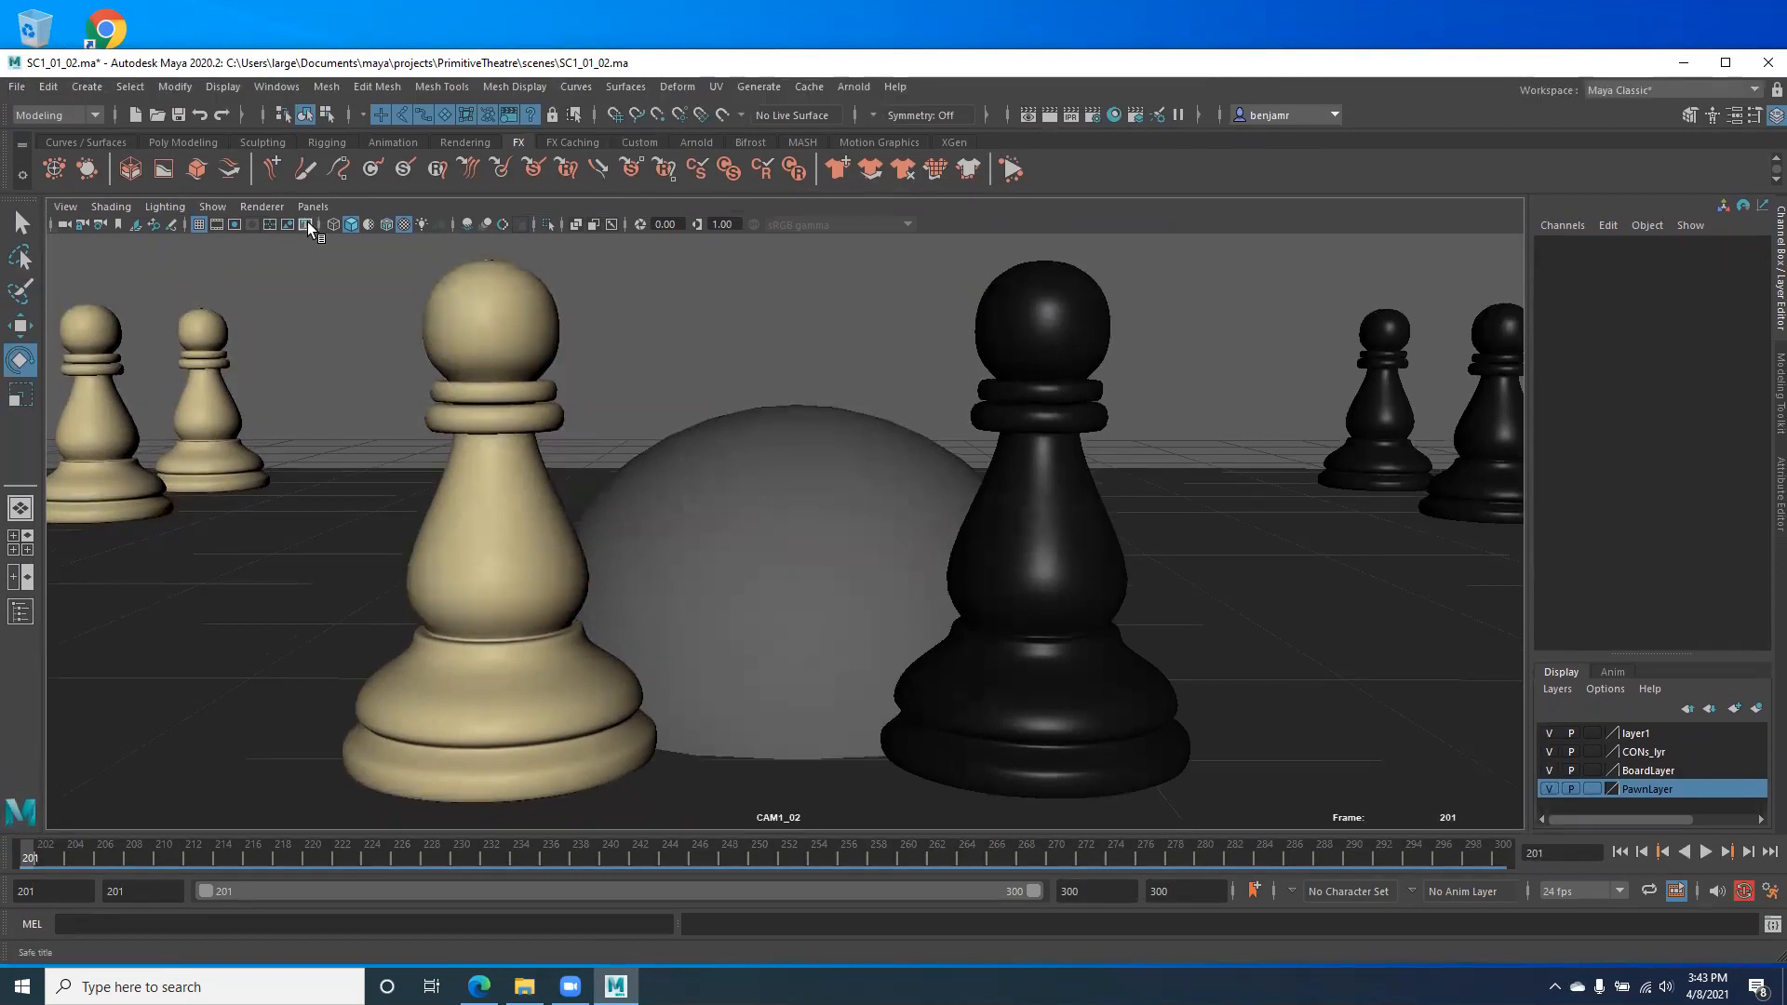
key(ctrl+m)
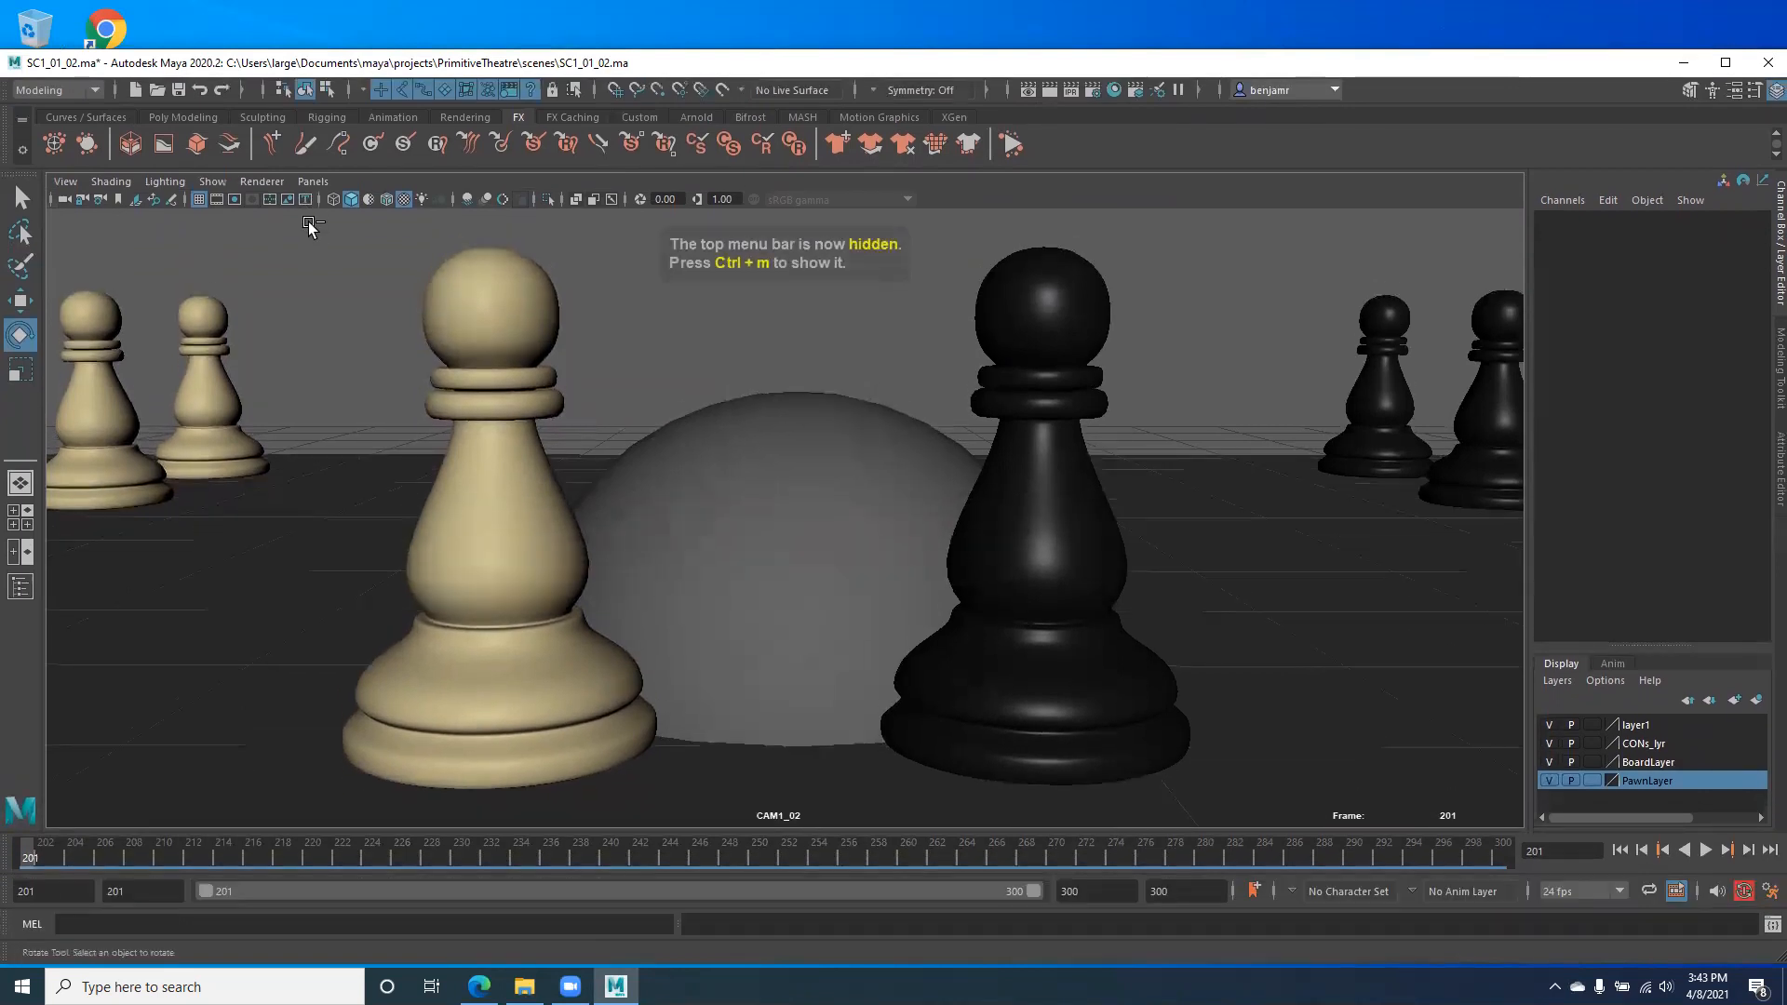
key(ctrl+m)
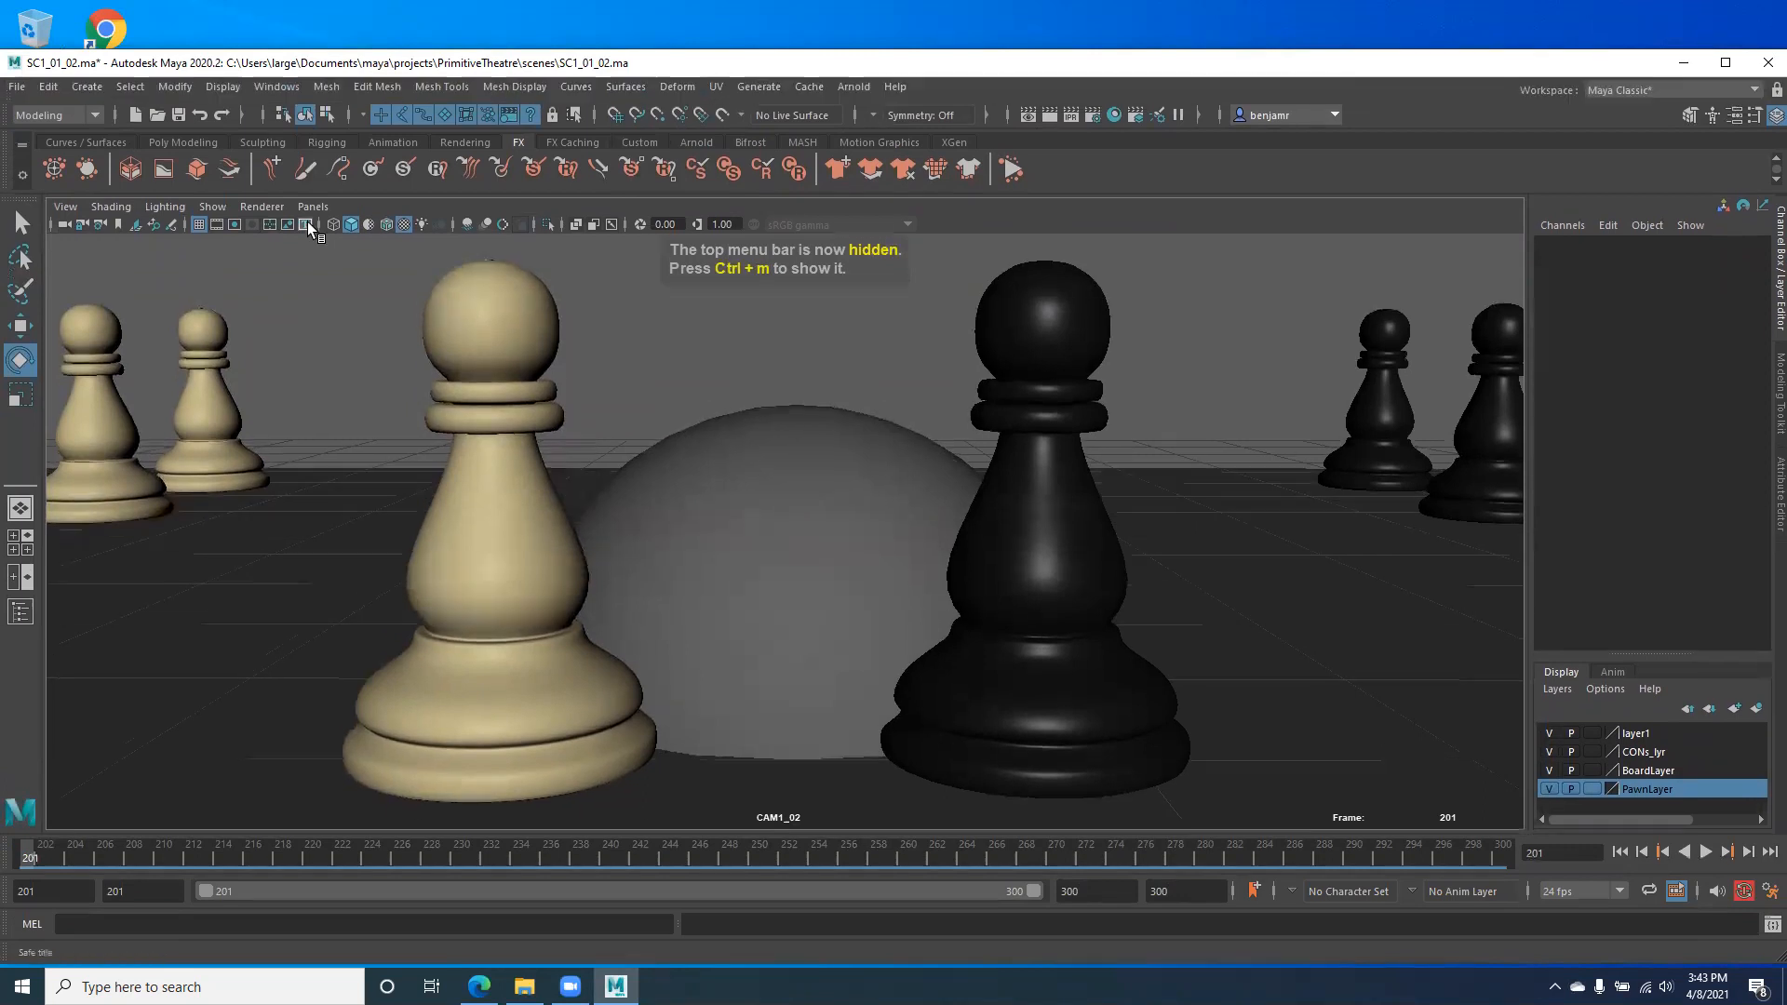
Step: Repeatedly hide and restore only the viewport's panel menu bar, leaving it displayed
key(shift+m)
key(shift+m)
key(shift+m)
key(shift+m)
key(shift+m)
key(shift+m)
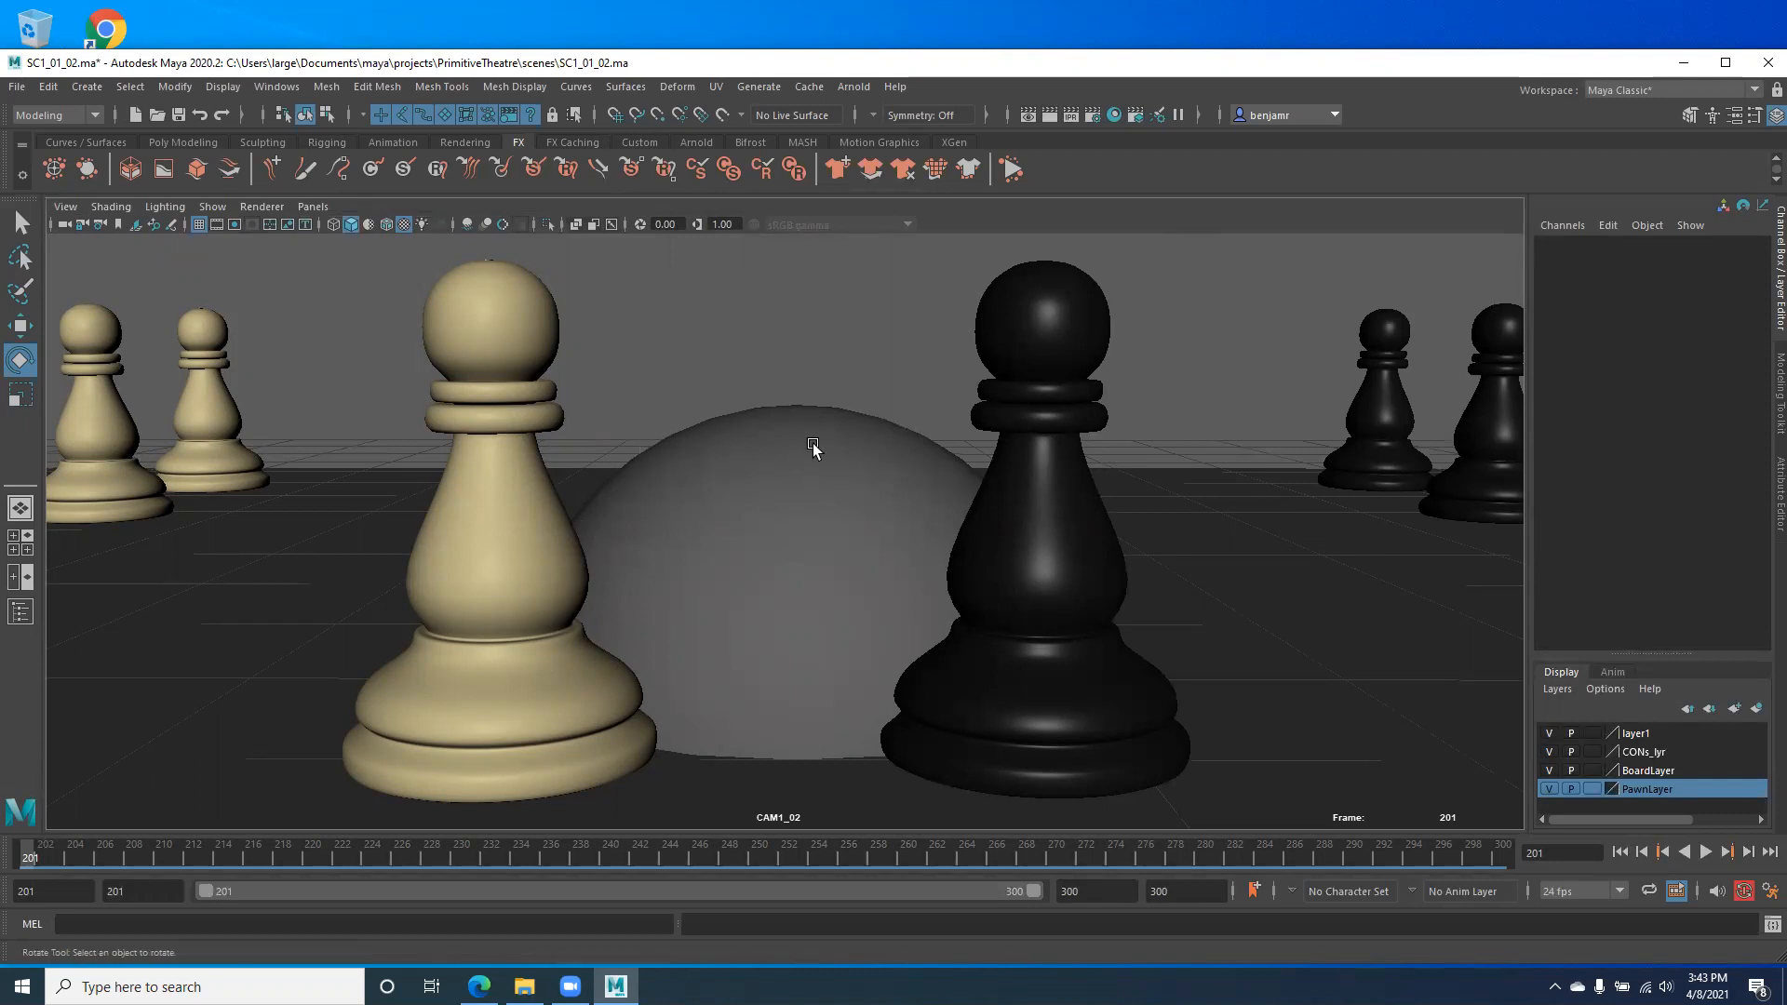
Step: Switch the viewport to full-screen view and back twice, and expand and restore the program window's height
key(ctrl+space)
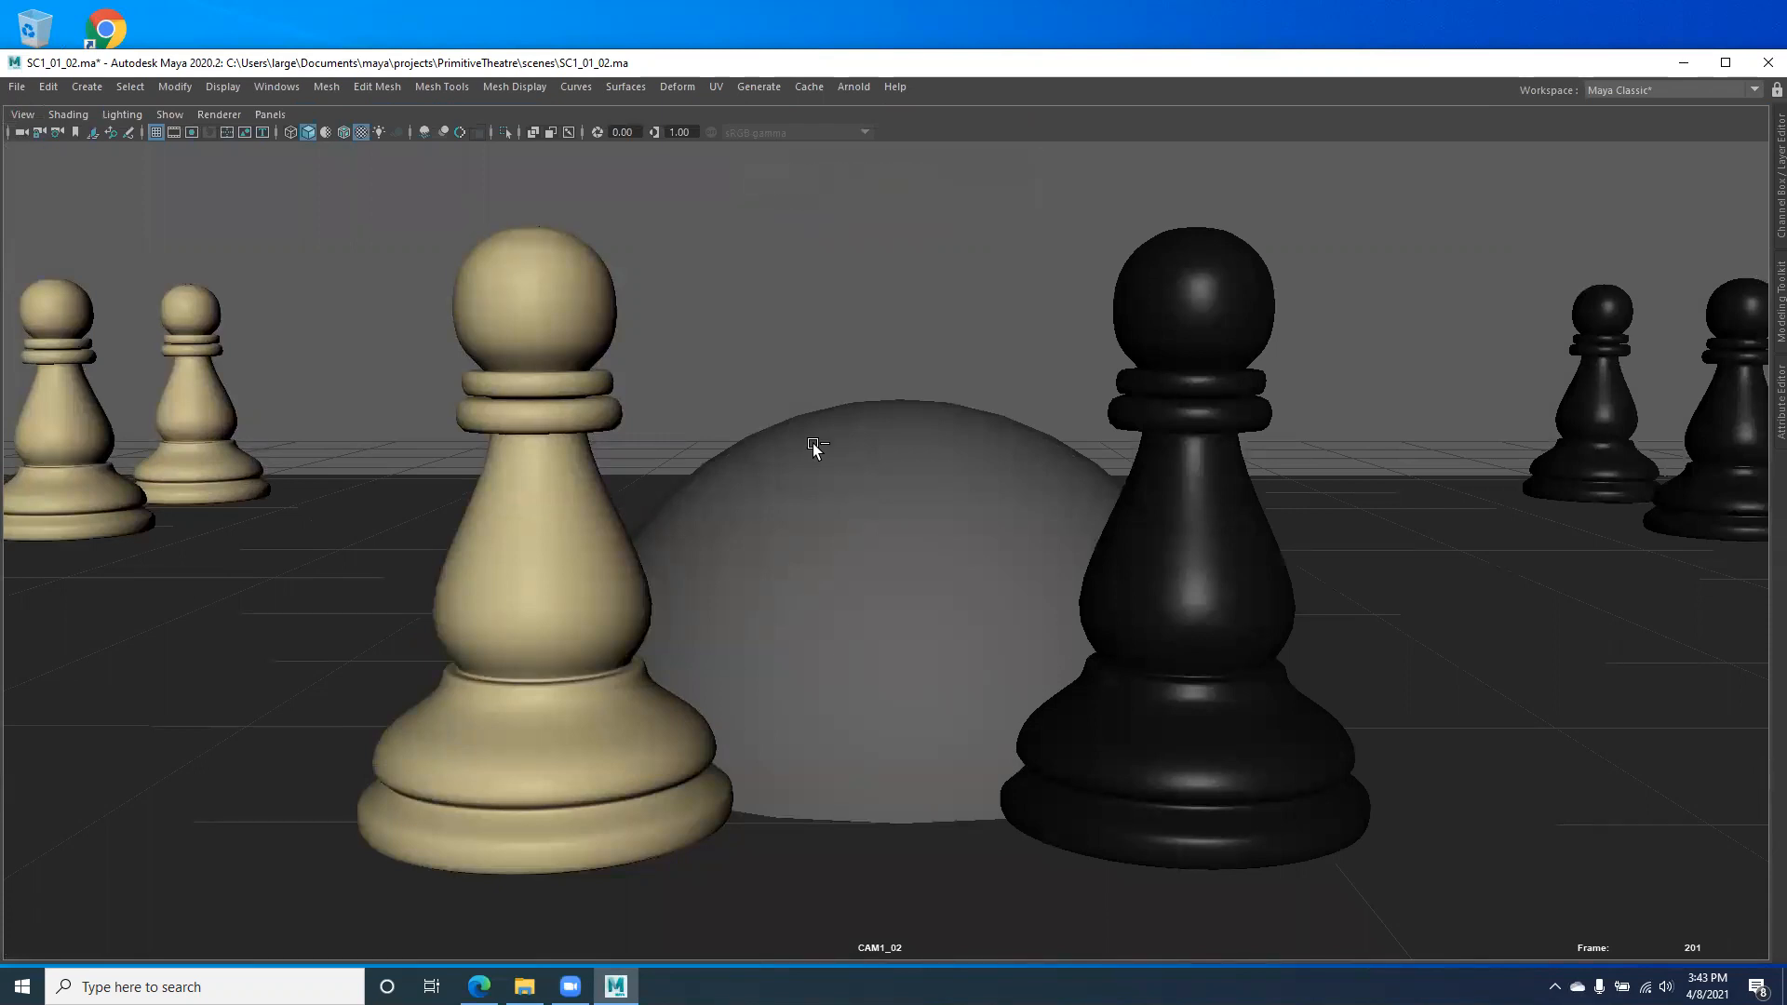
key(ctrl+space)
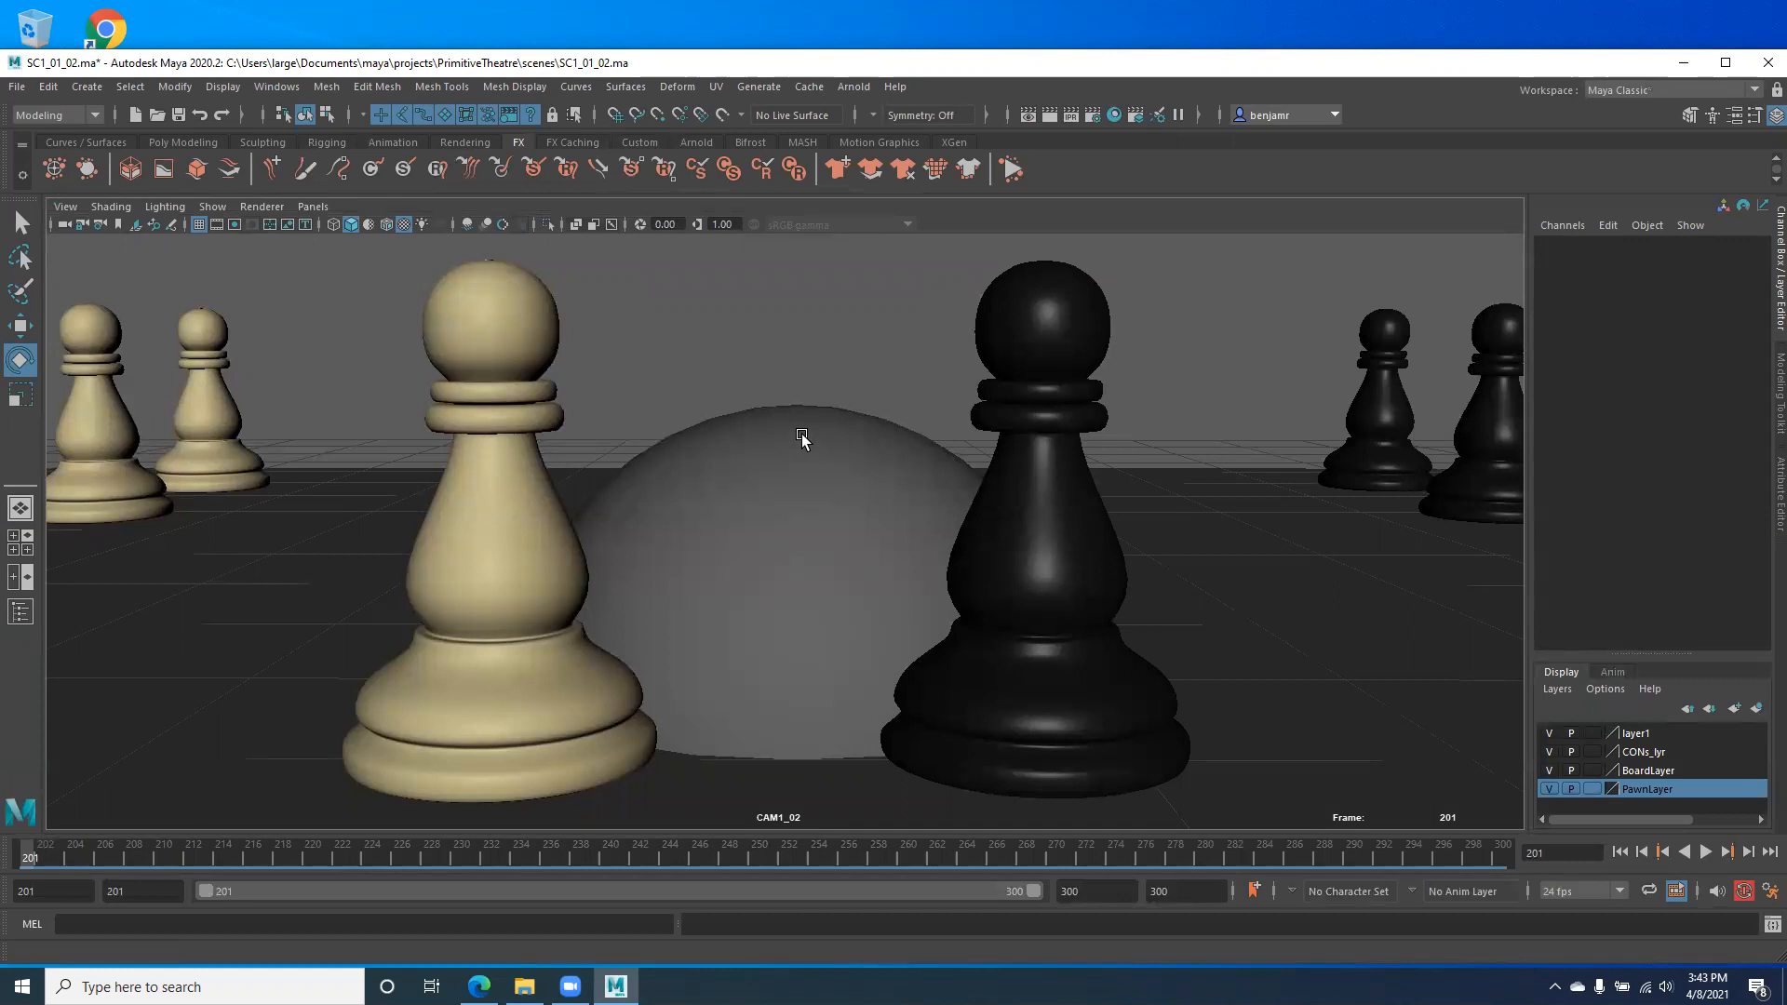
key(ctrl+space)
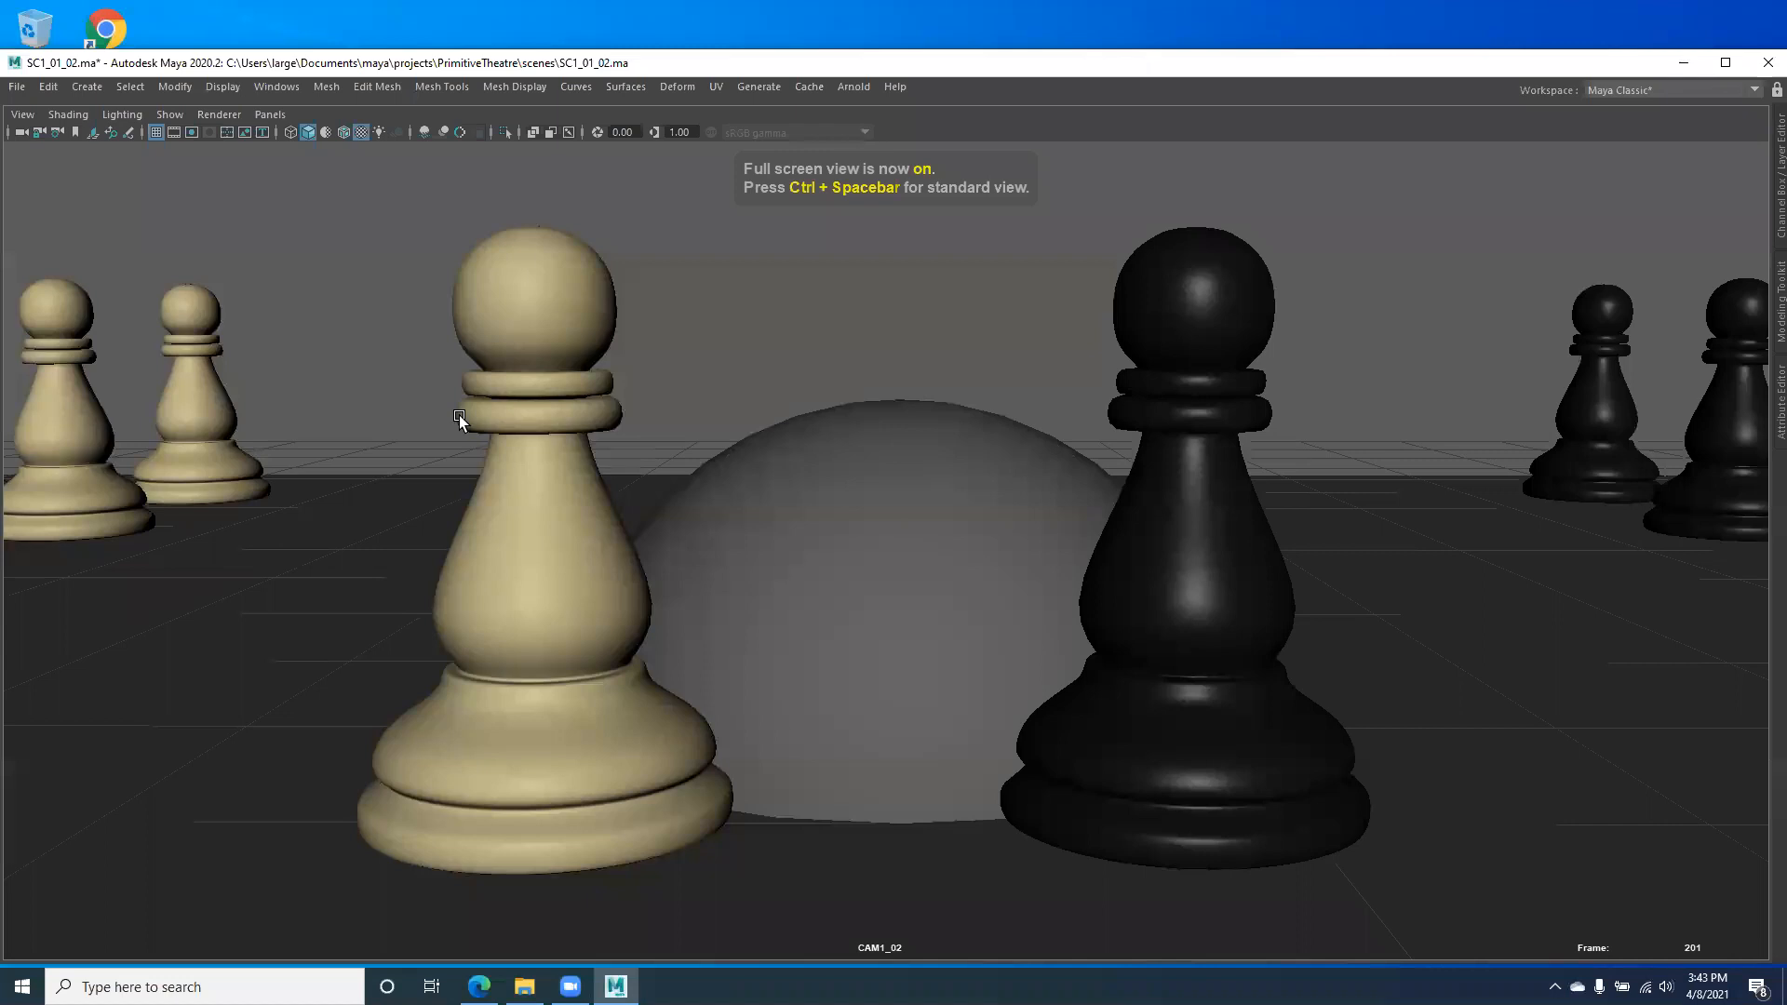
key(ctrl+space)
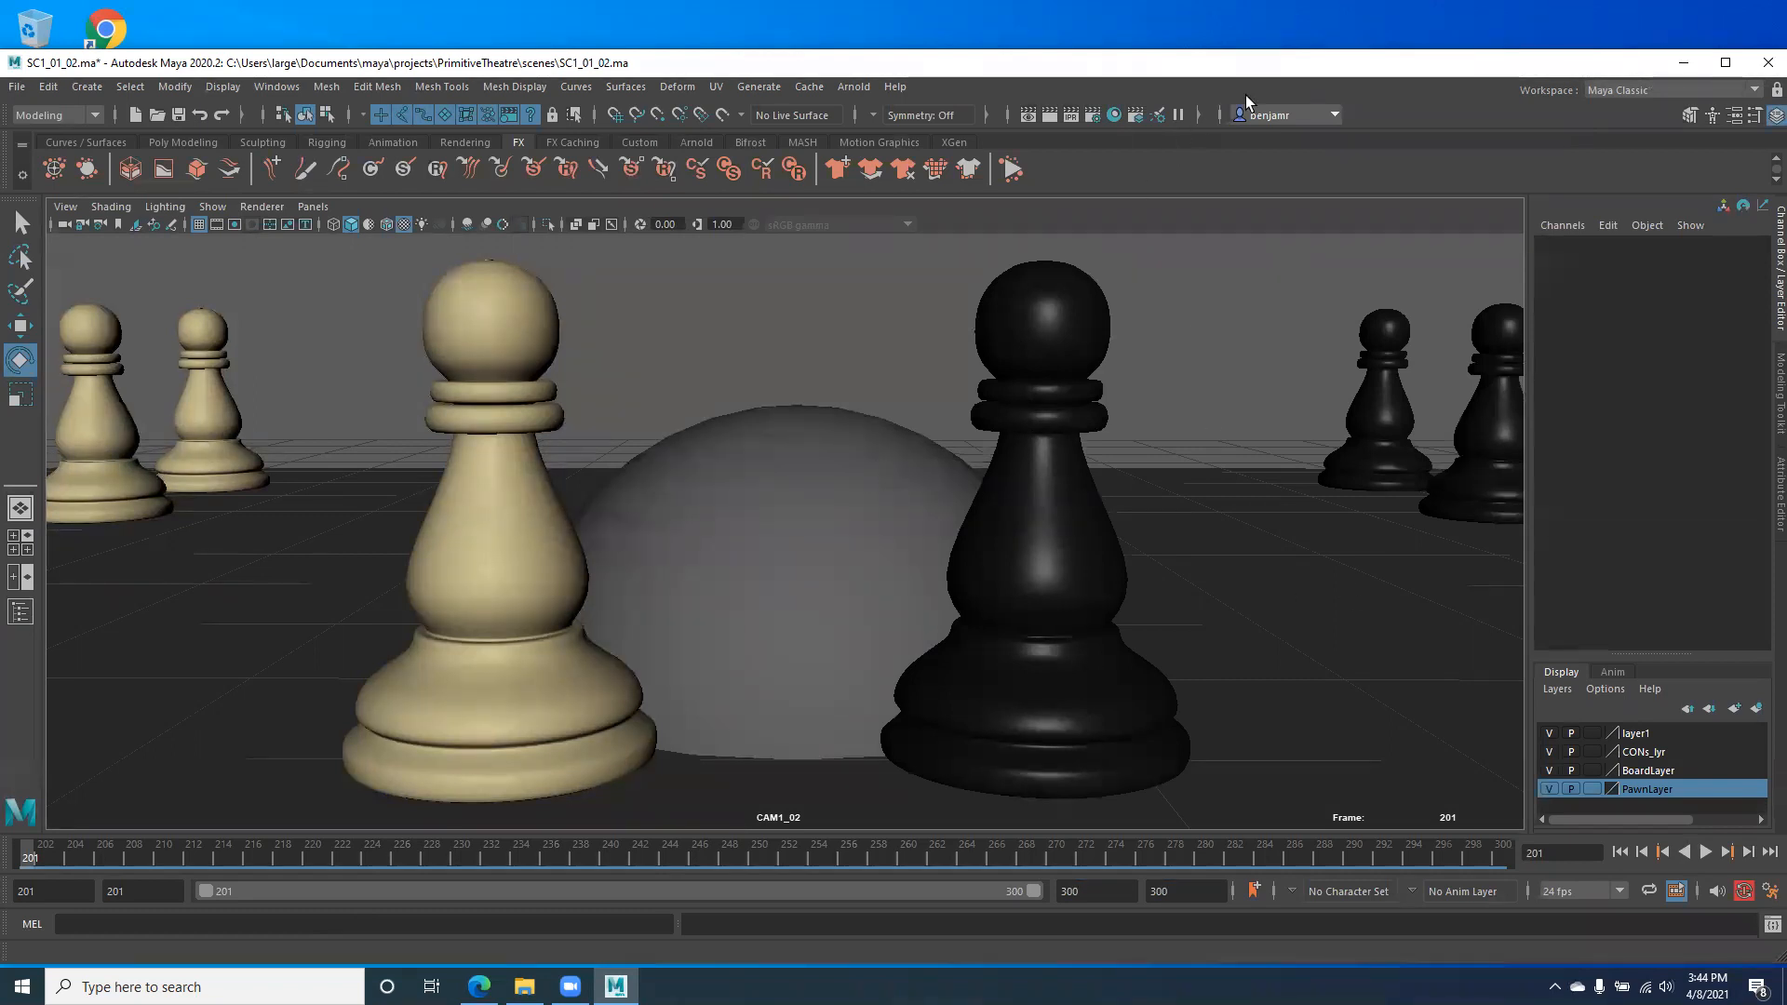
double_click(1090, 963)
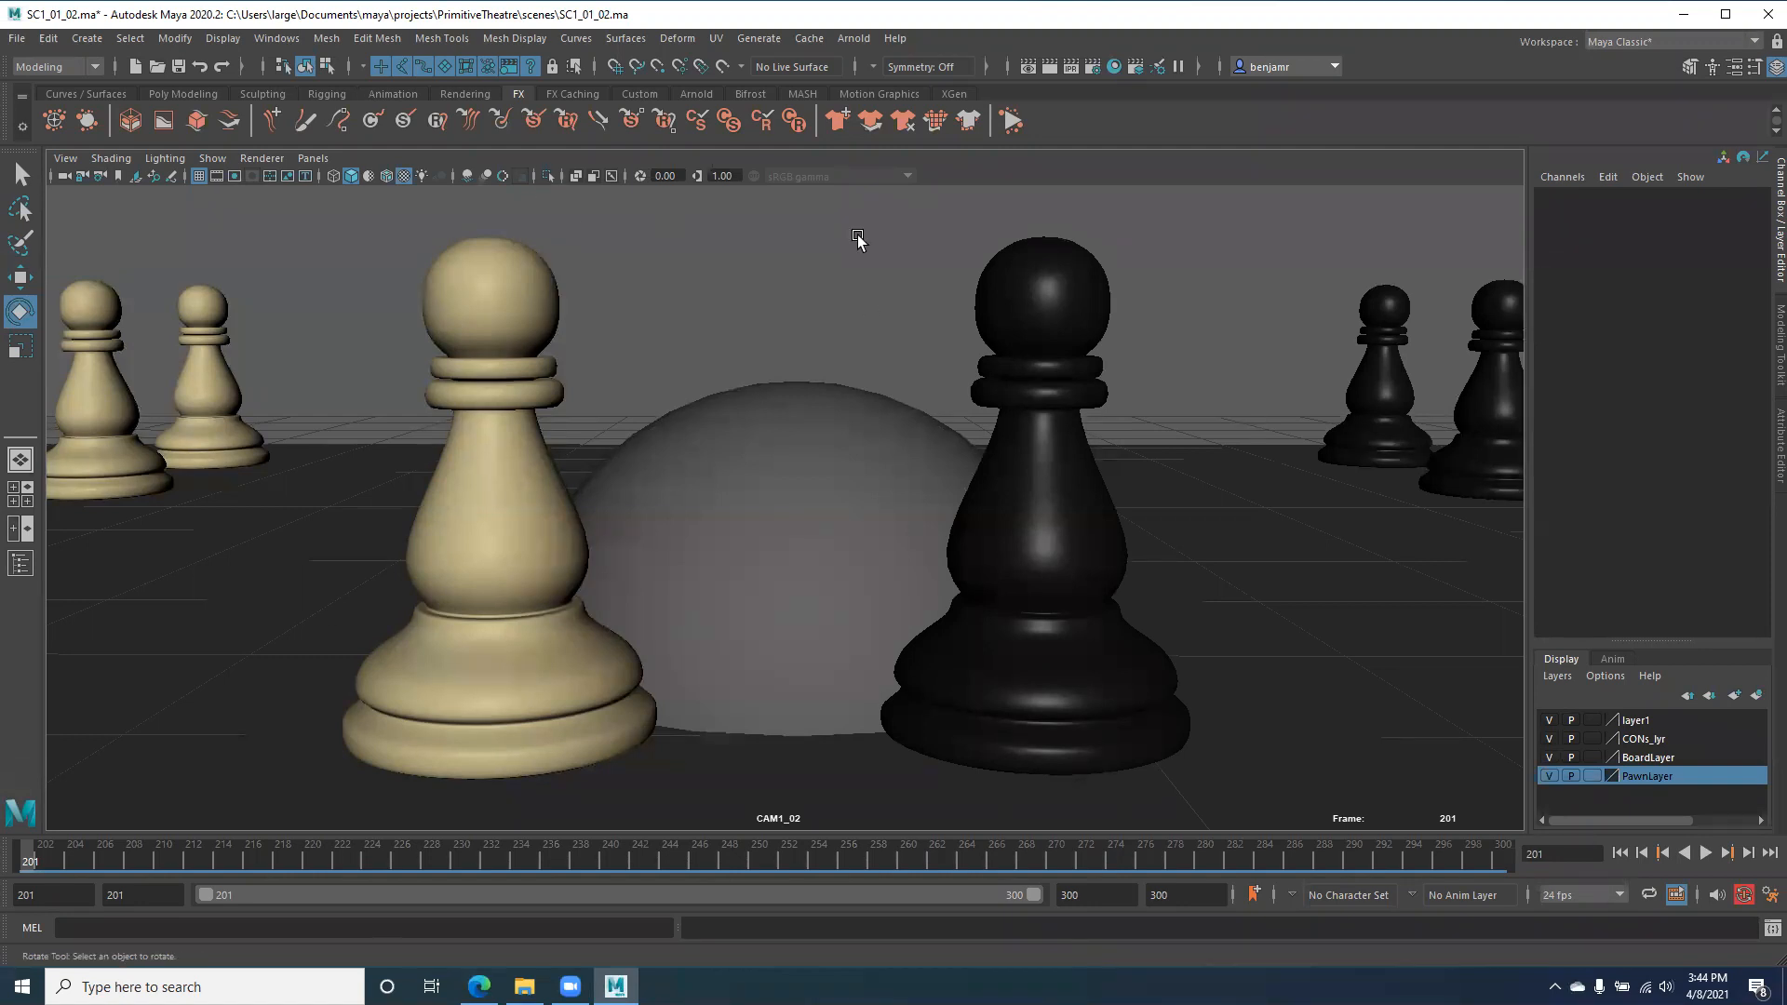
double_click(495, 11)
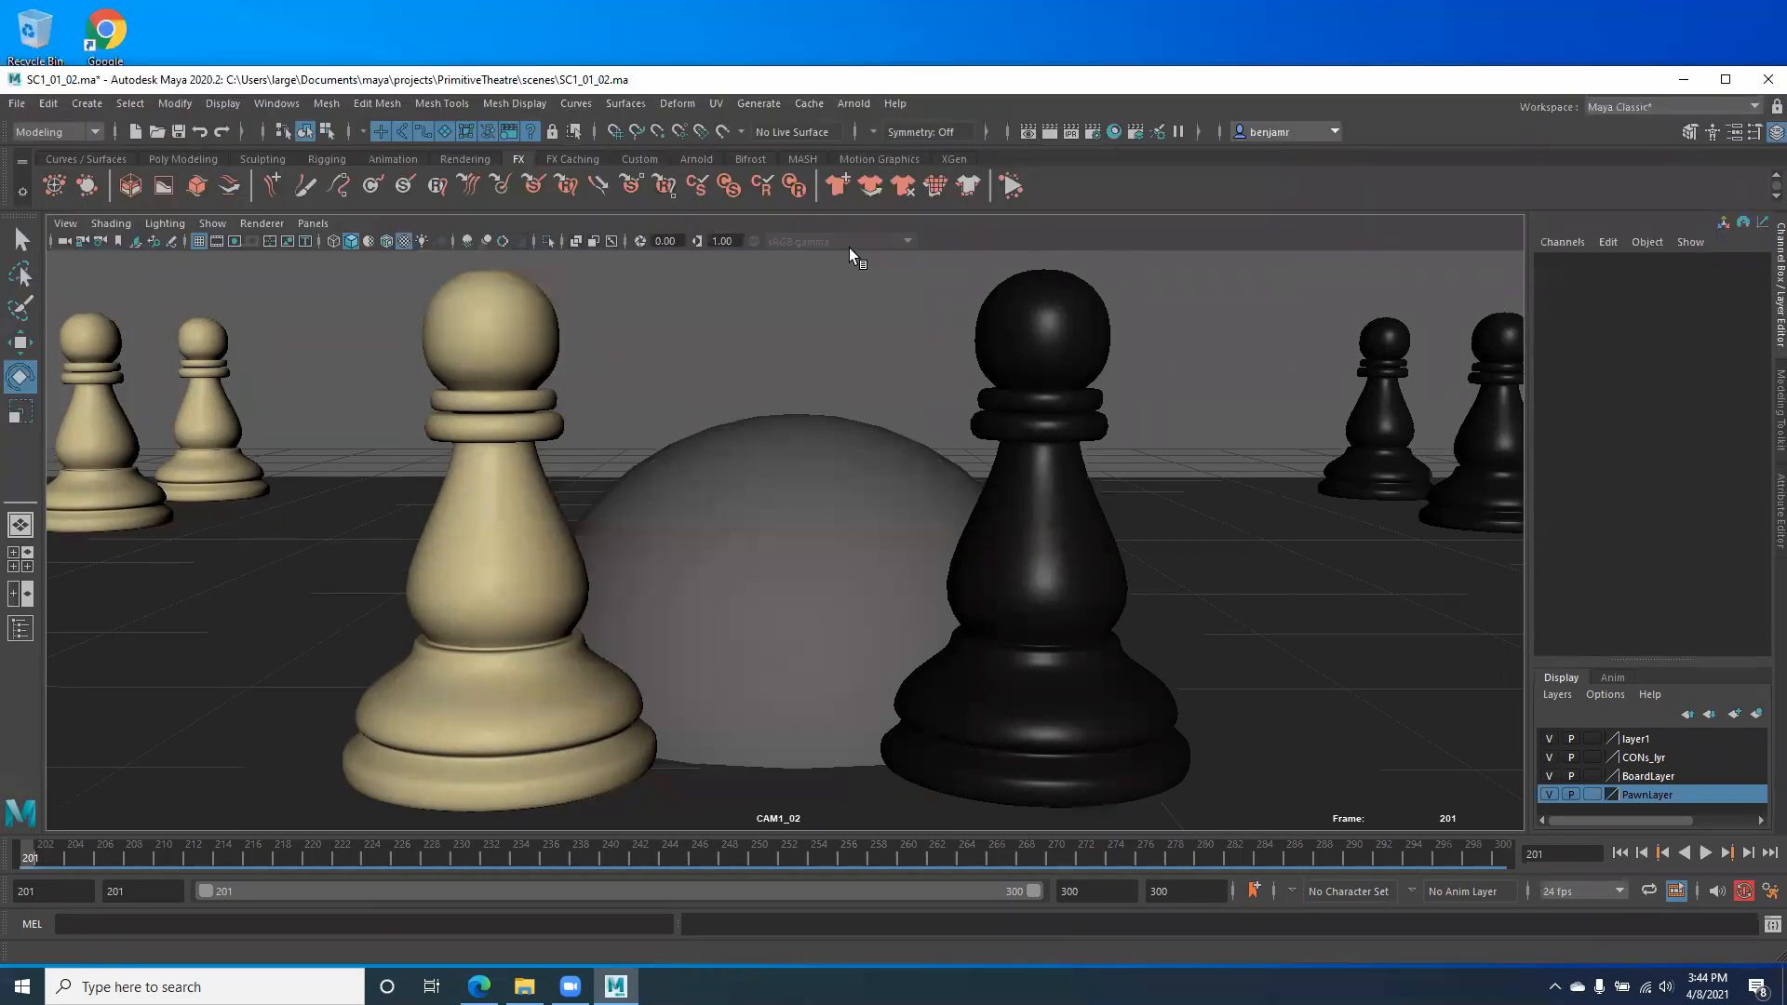
Step: Detach the Deform menu as a floating window, reposition it slightly, and close it
key(space)
click(277, 103)
click(777, 86)
click(372, 104)
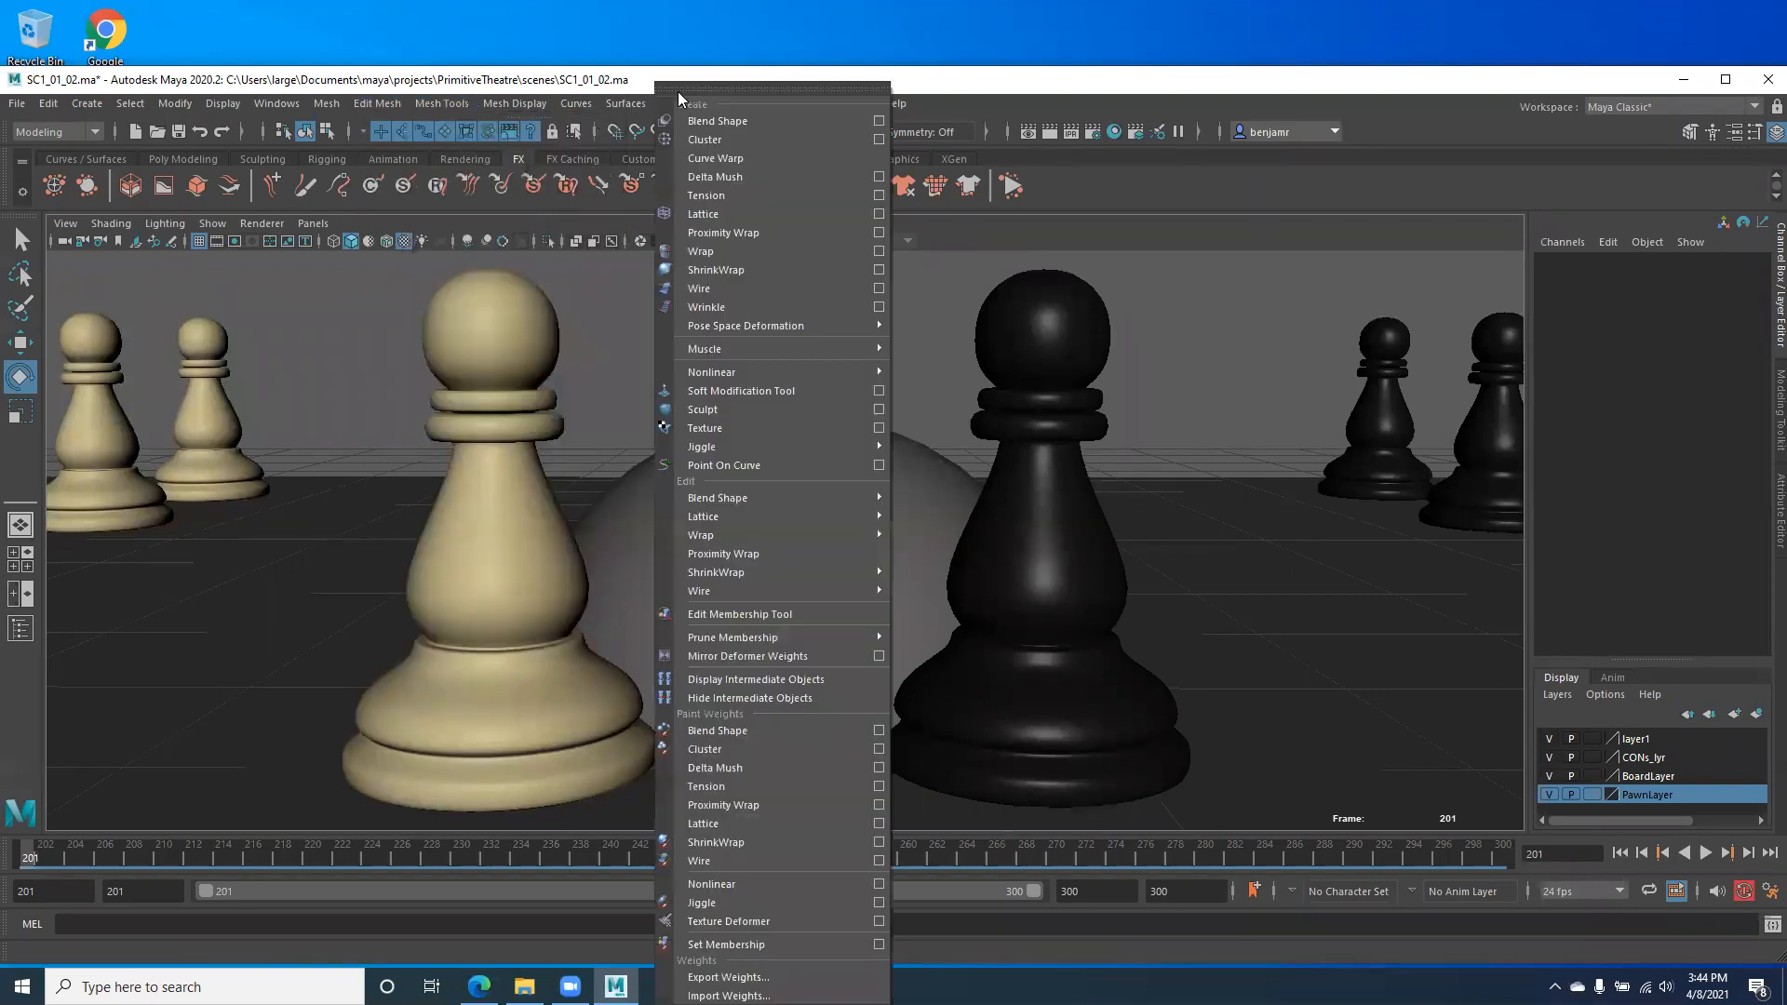
click(678, 86)
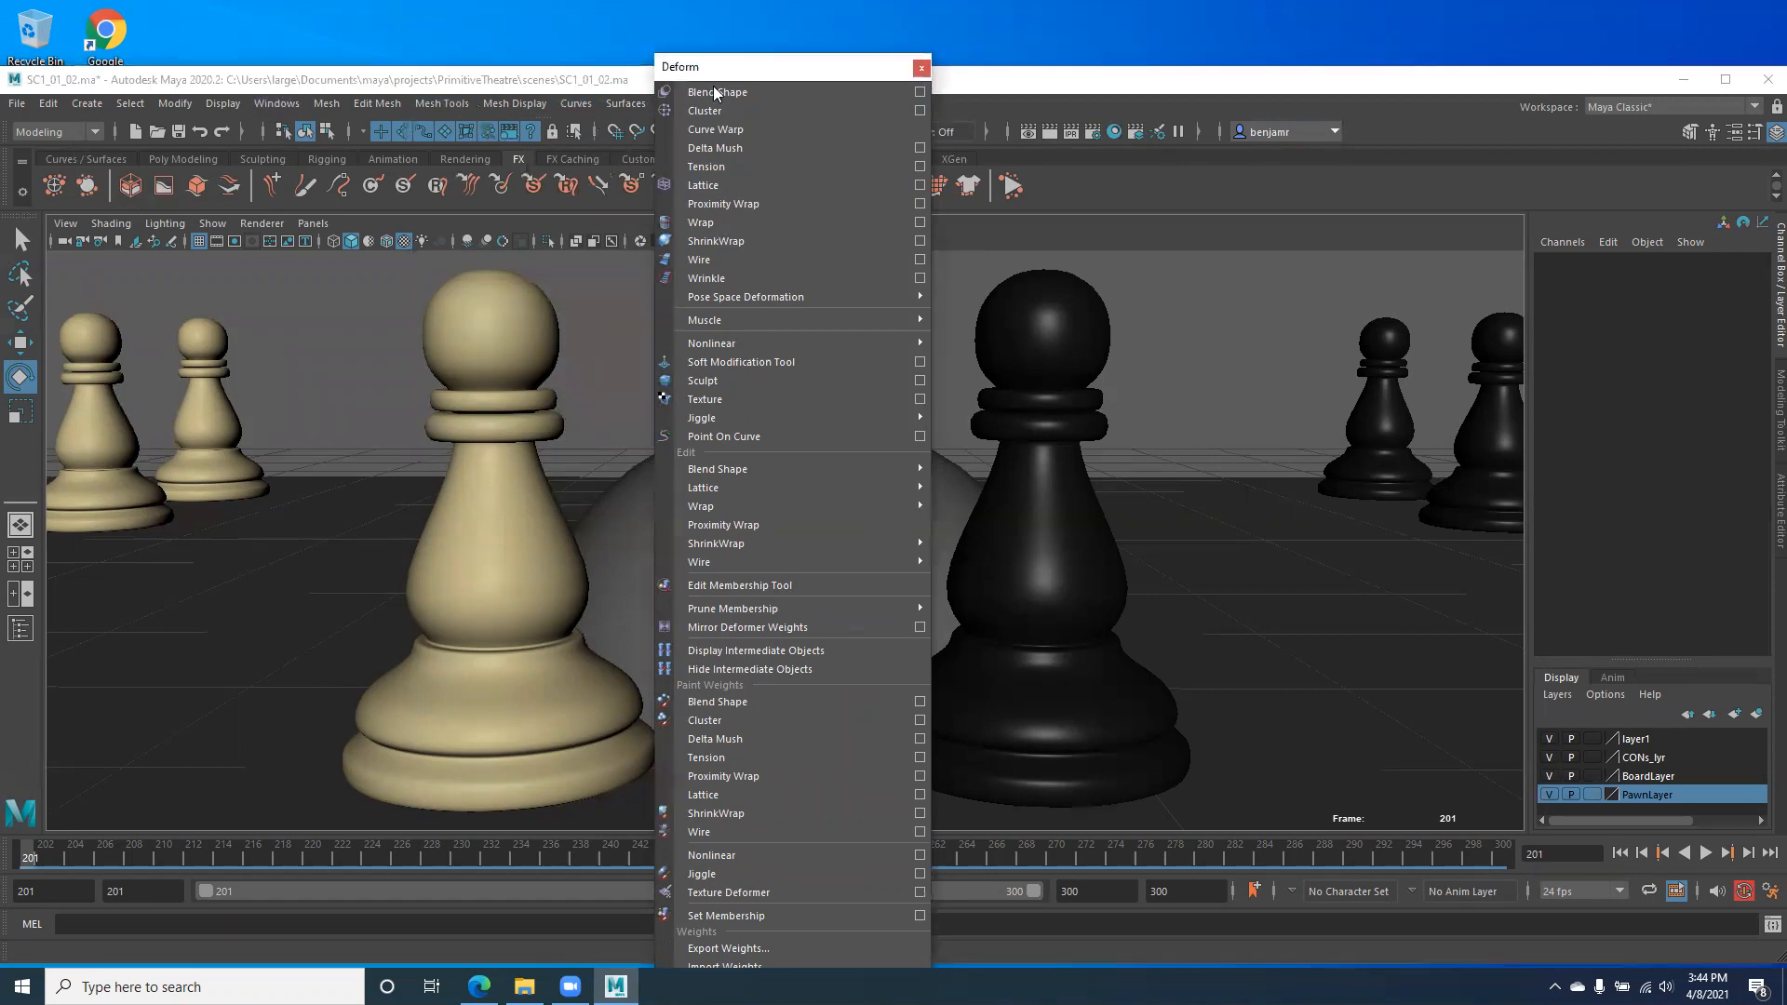
drag(791, 66, 801, 116)
click(930, 118)
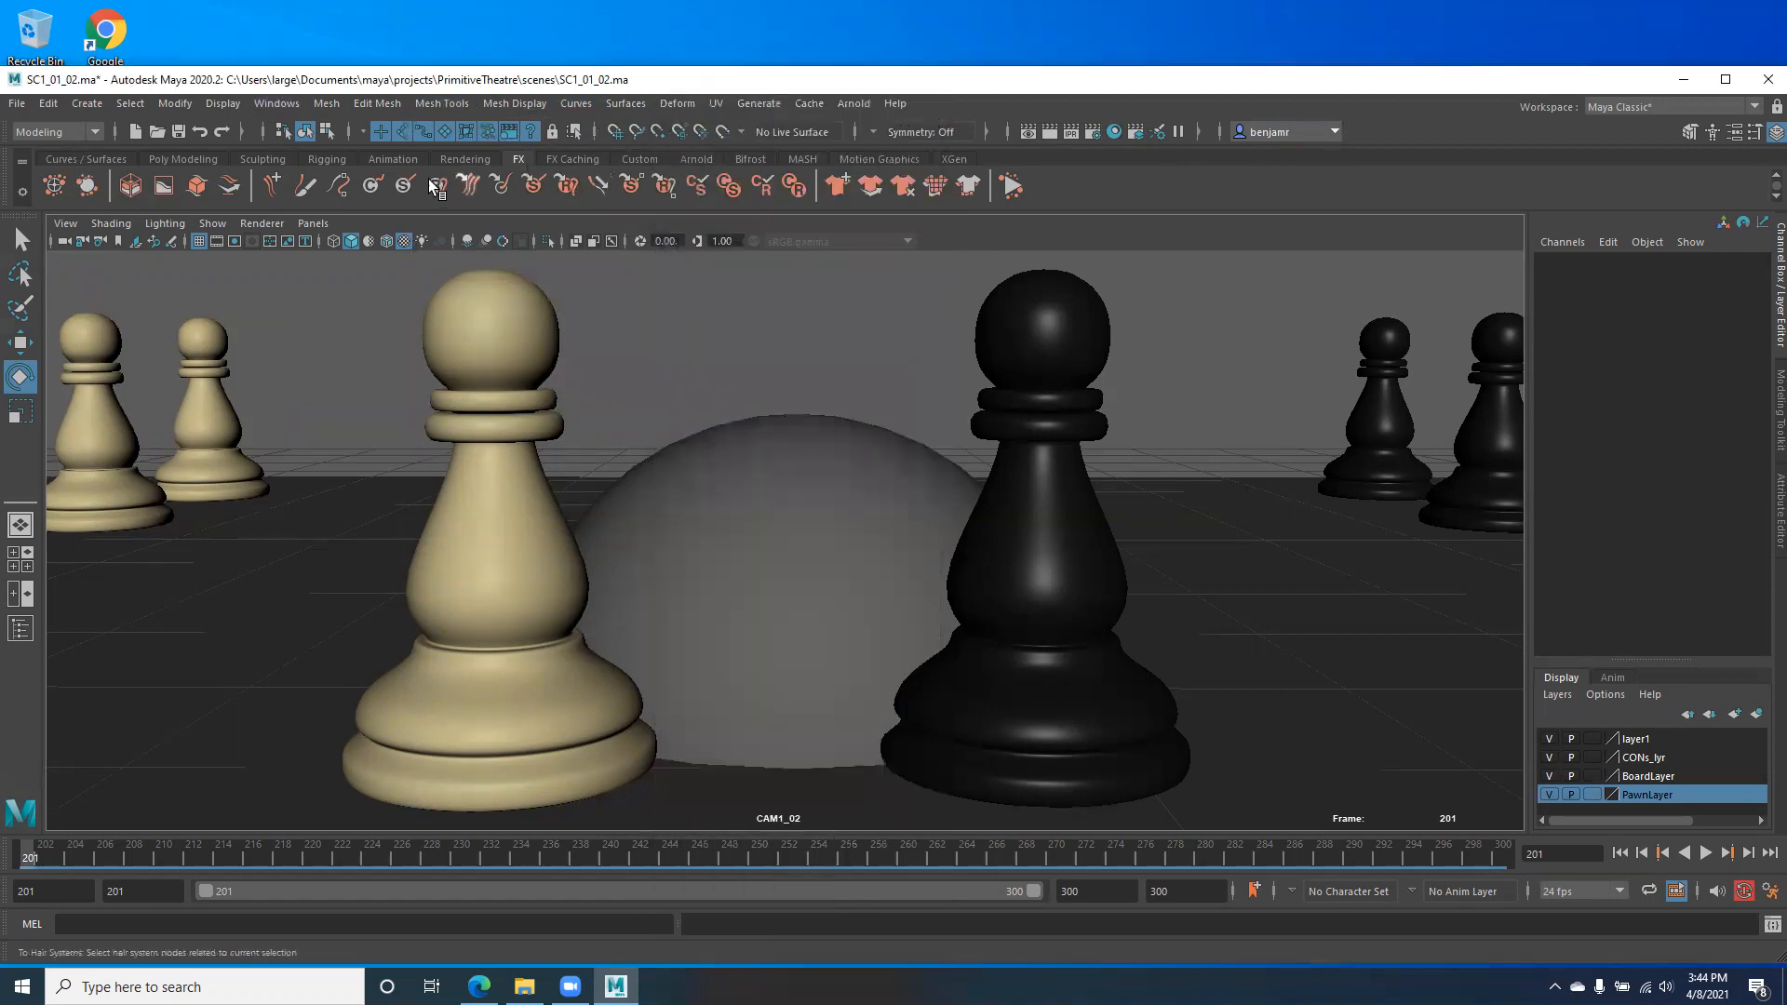
Step: Display the Poly Modeling shelf and look through the Mesh Tools, Mesh Display and Curves commands without running any
click(199, 158)
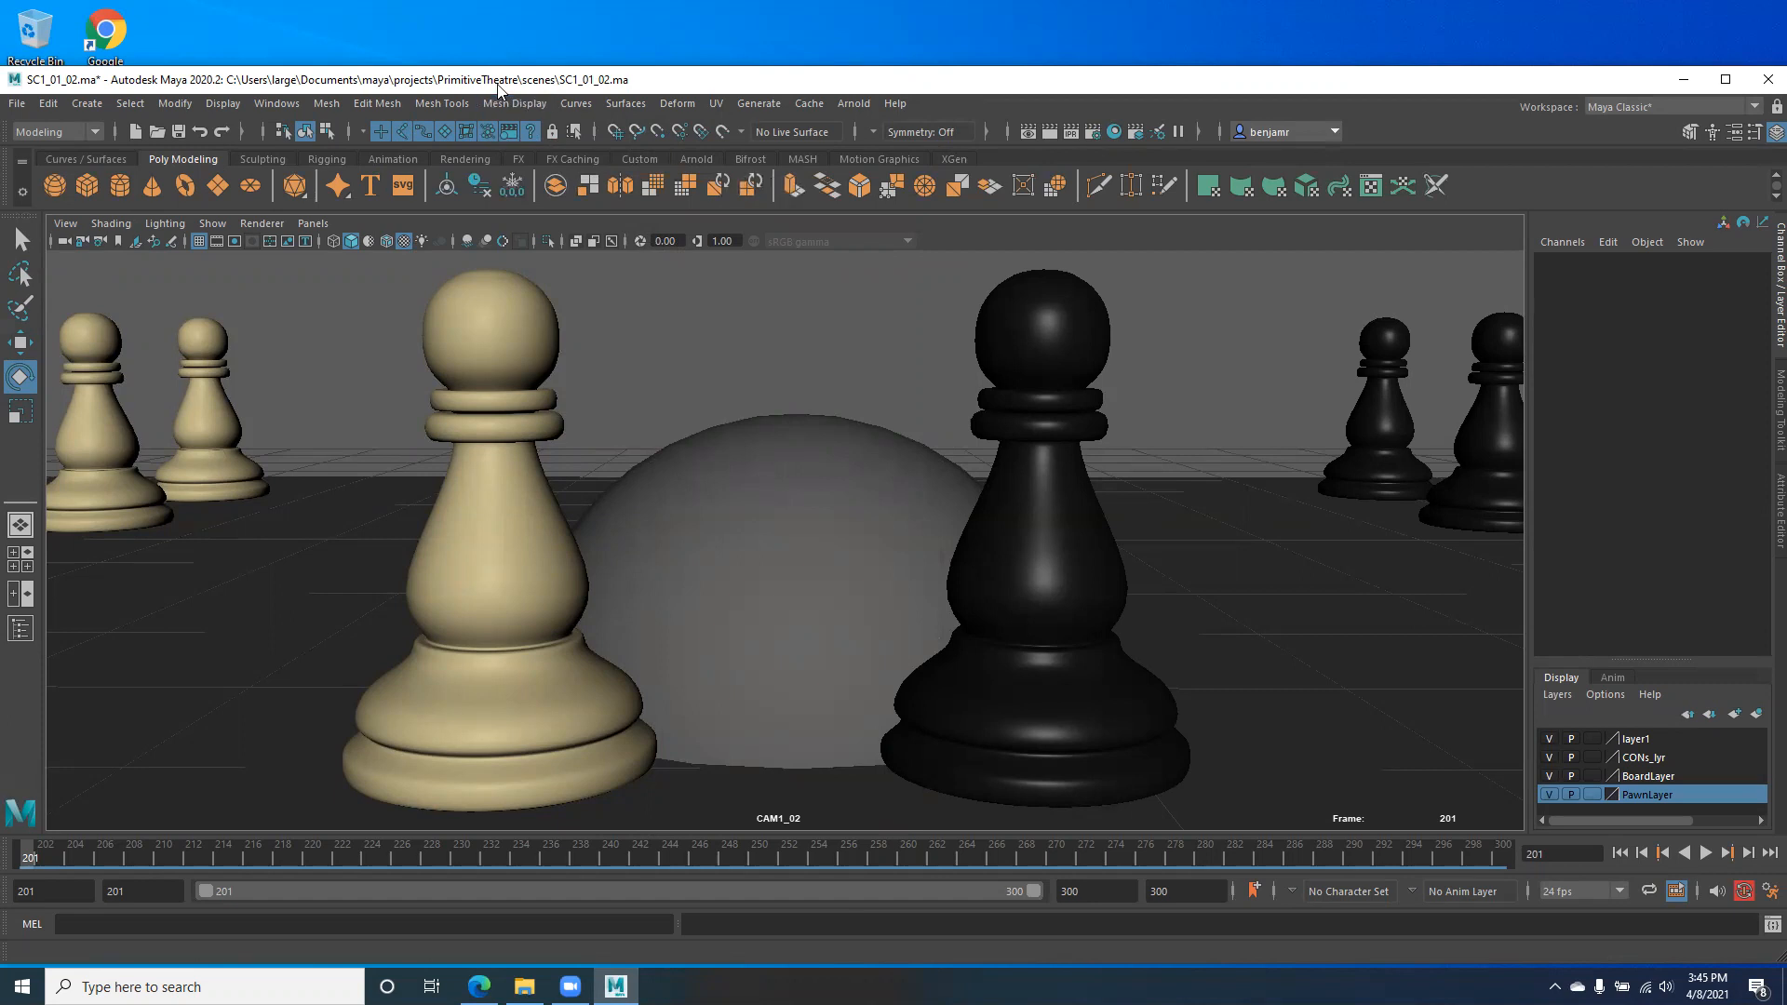
click(437, 108)
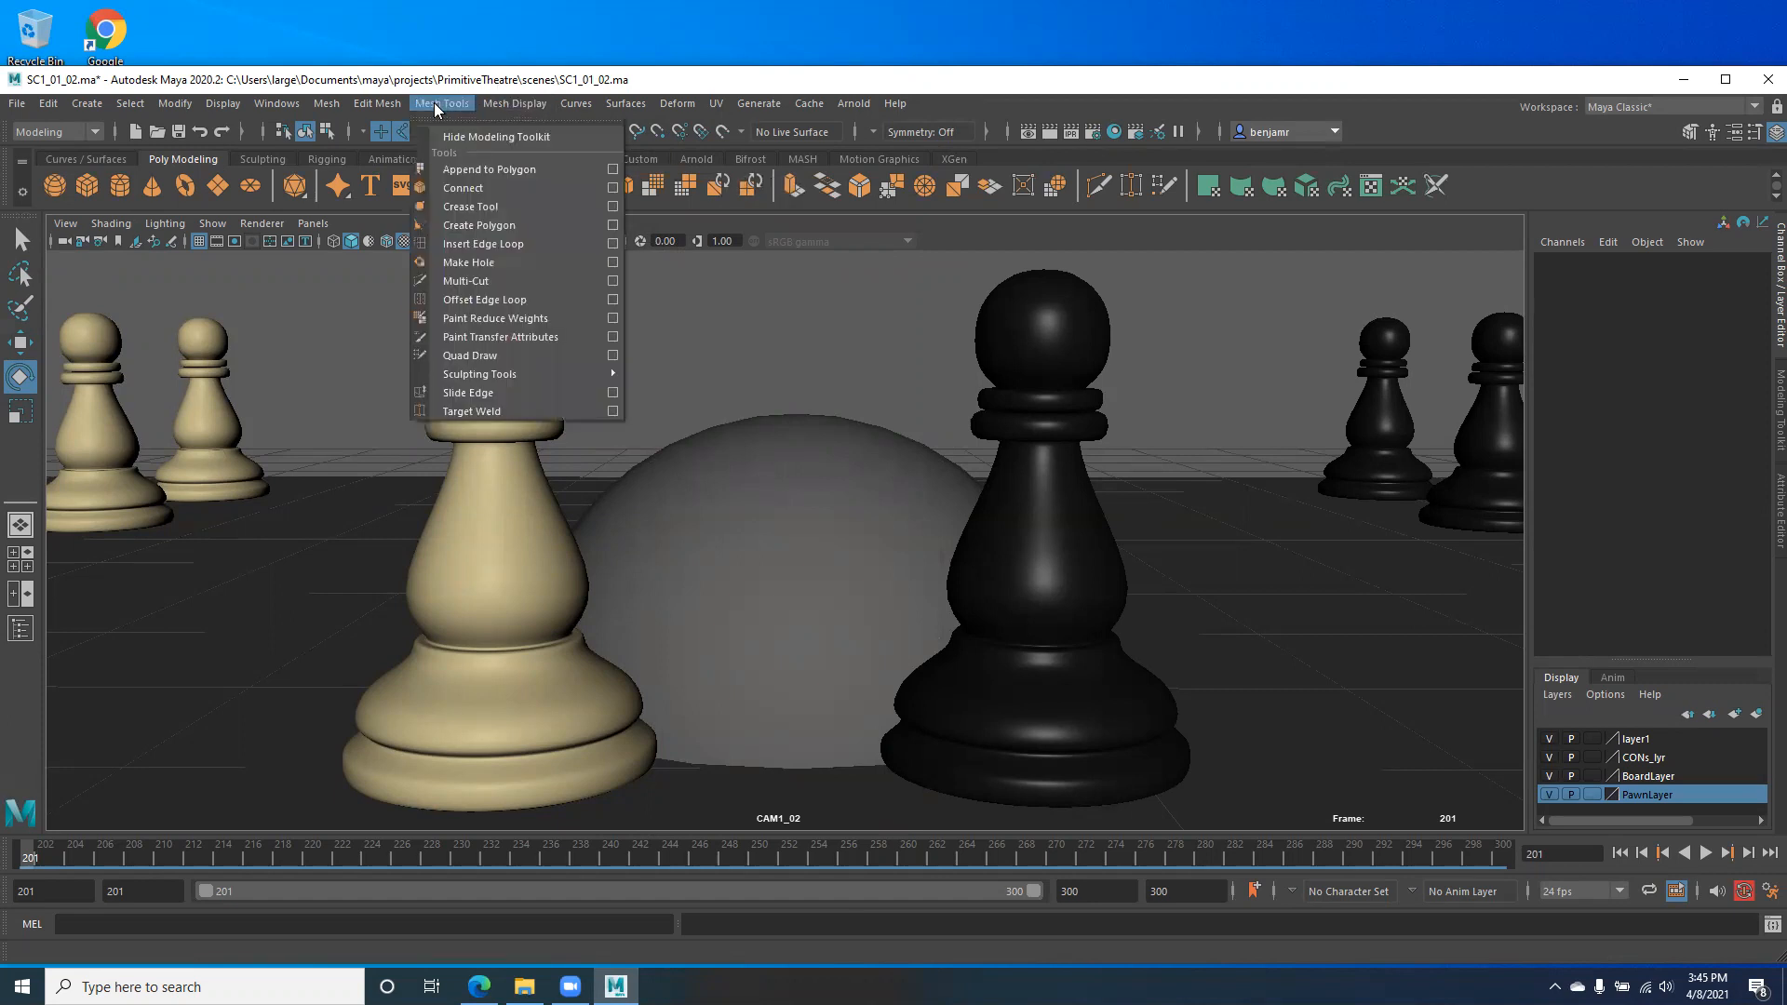
mouse_move(530, 103)
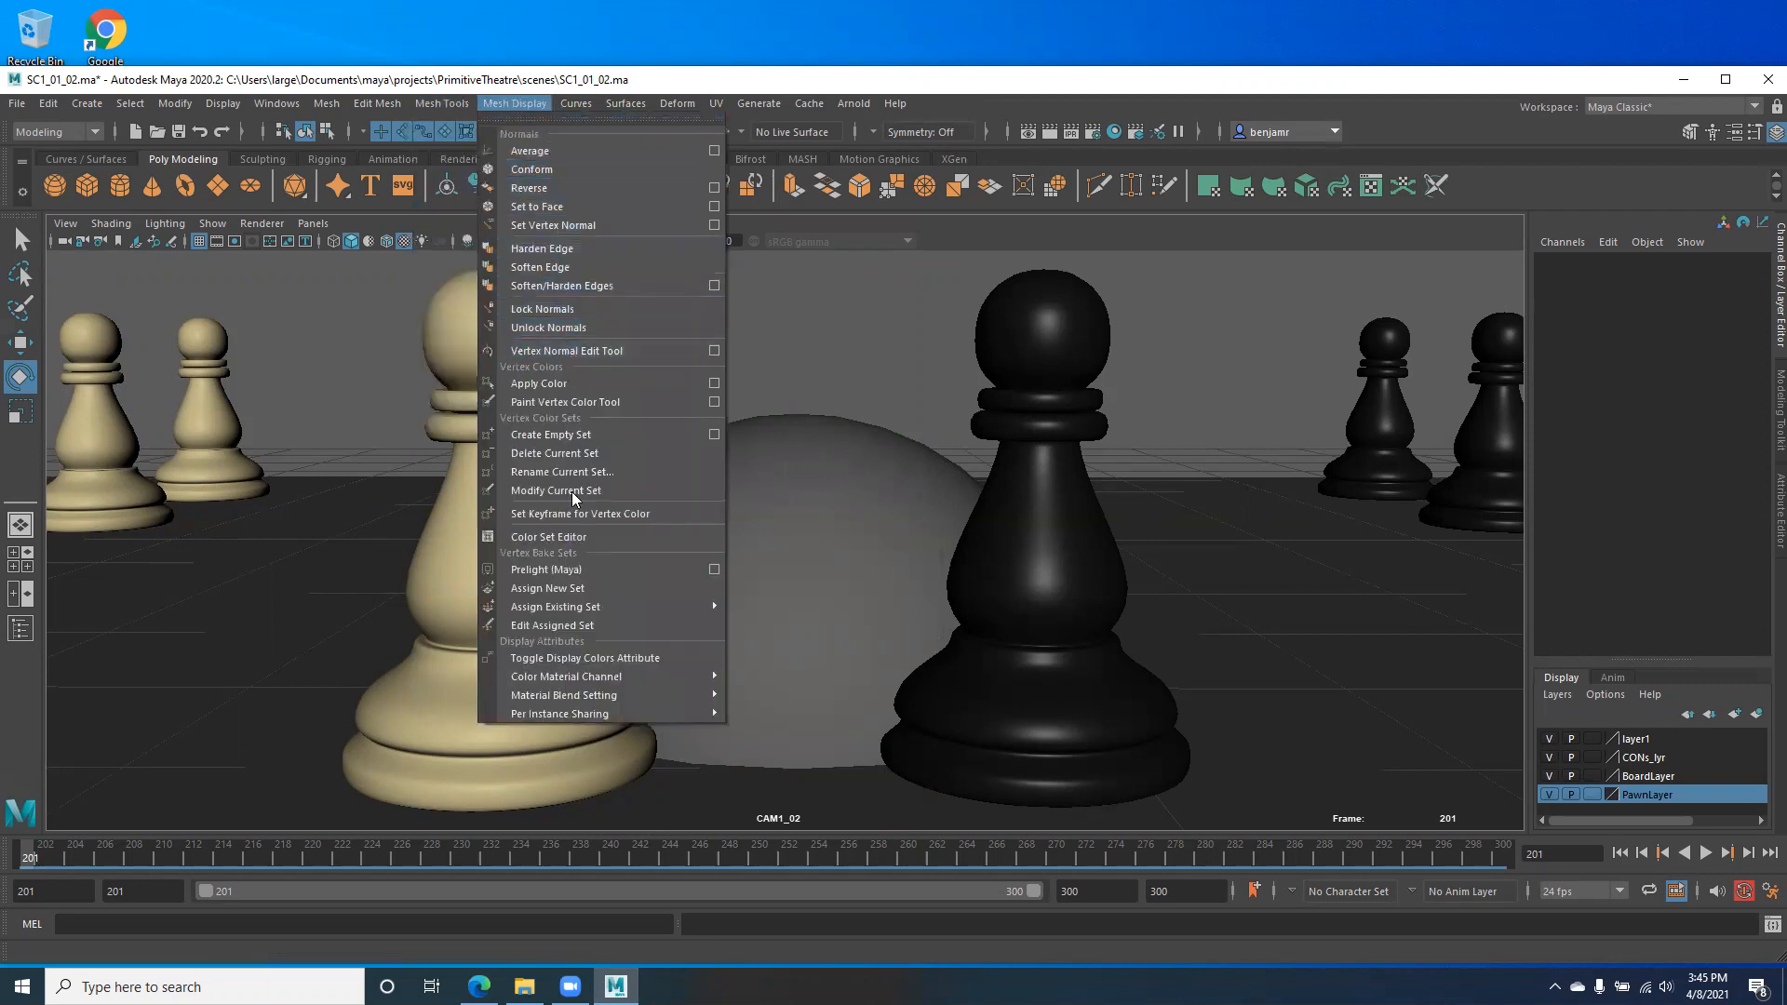
mouse_move(601, 104)
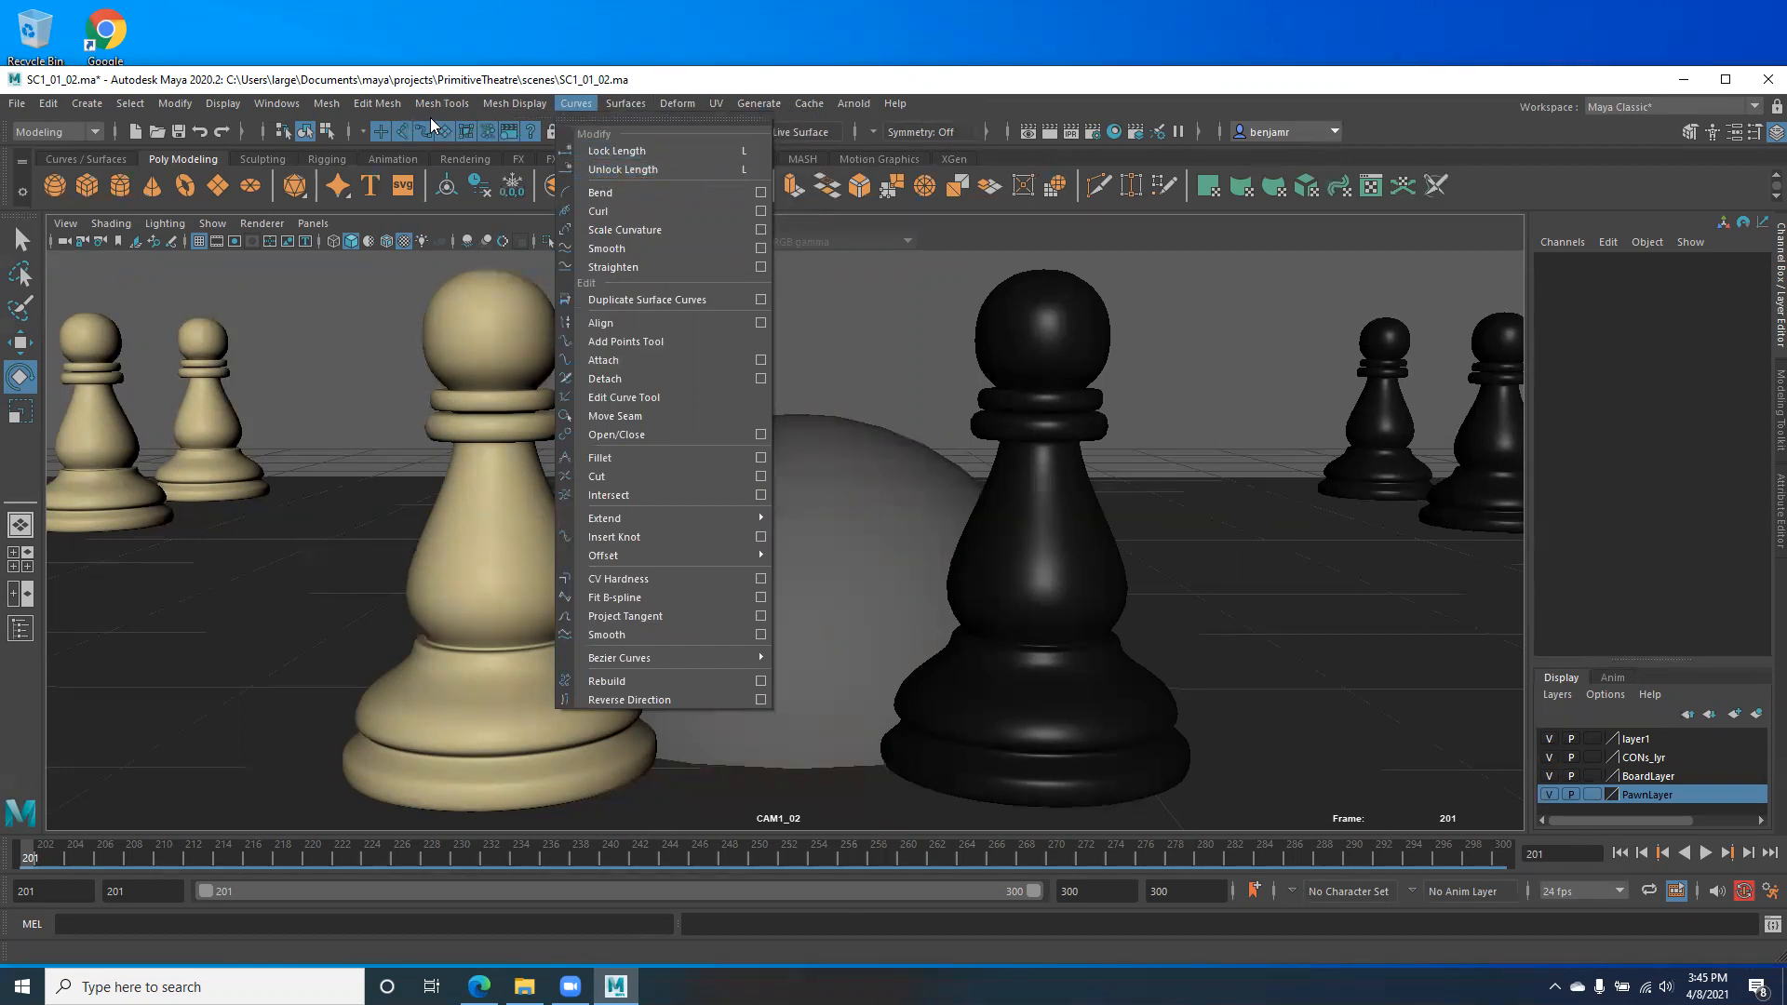
mouse_move(423, 108)
mouse_move(361, 104)
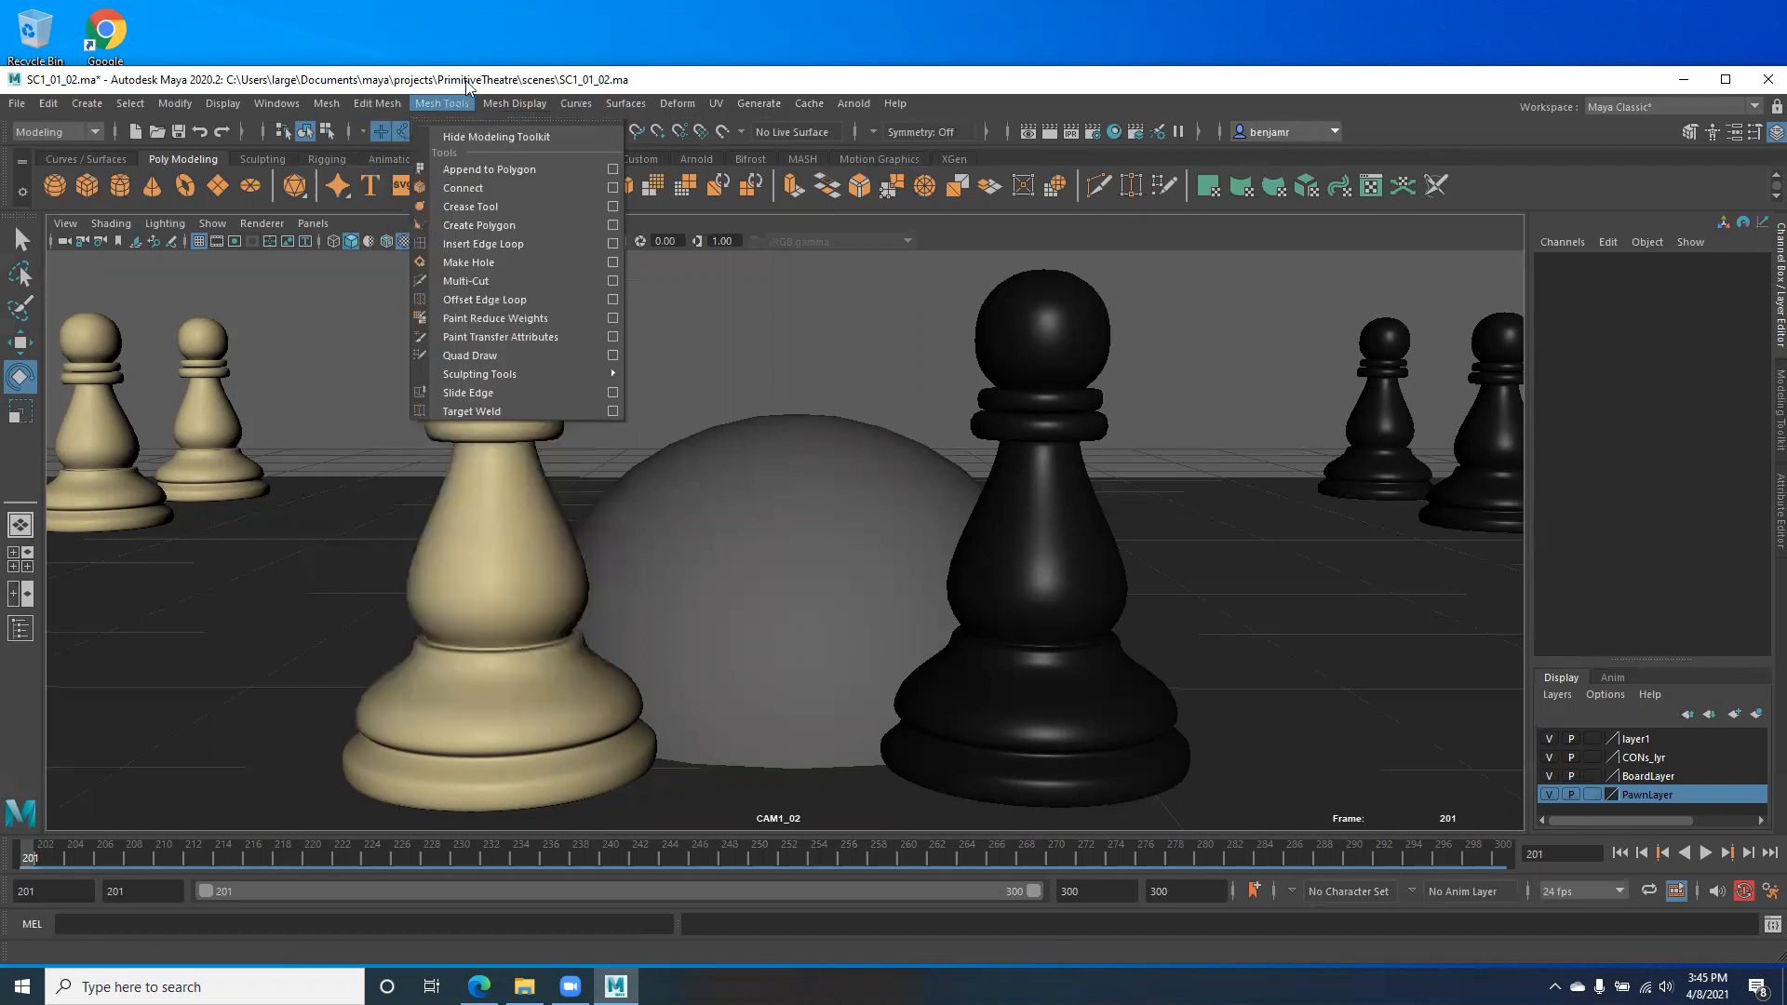
click(689, 92)
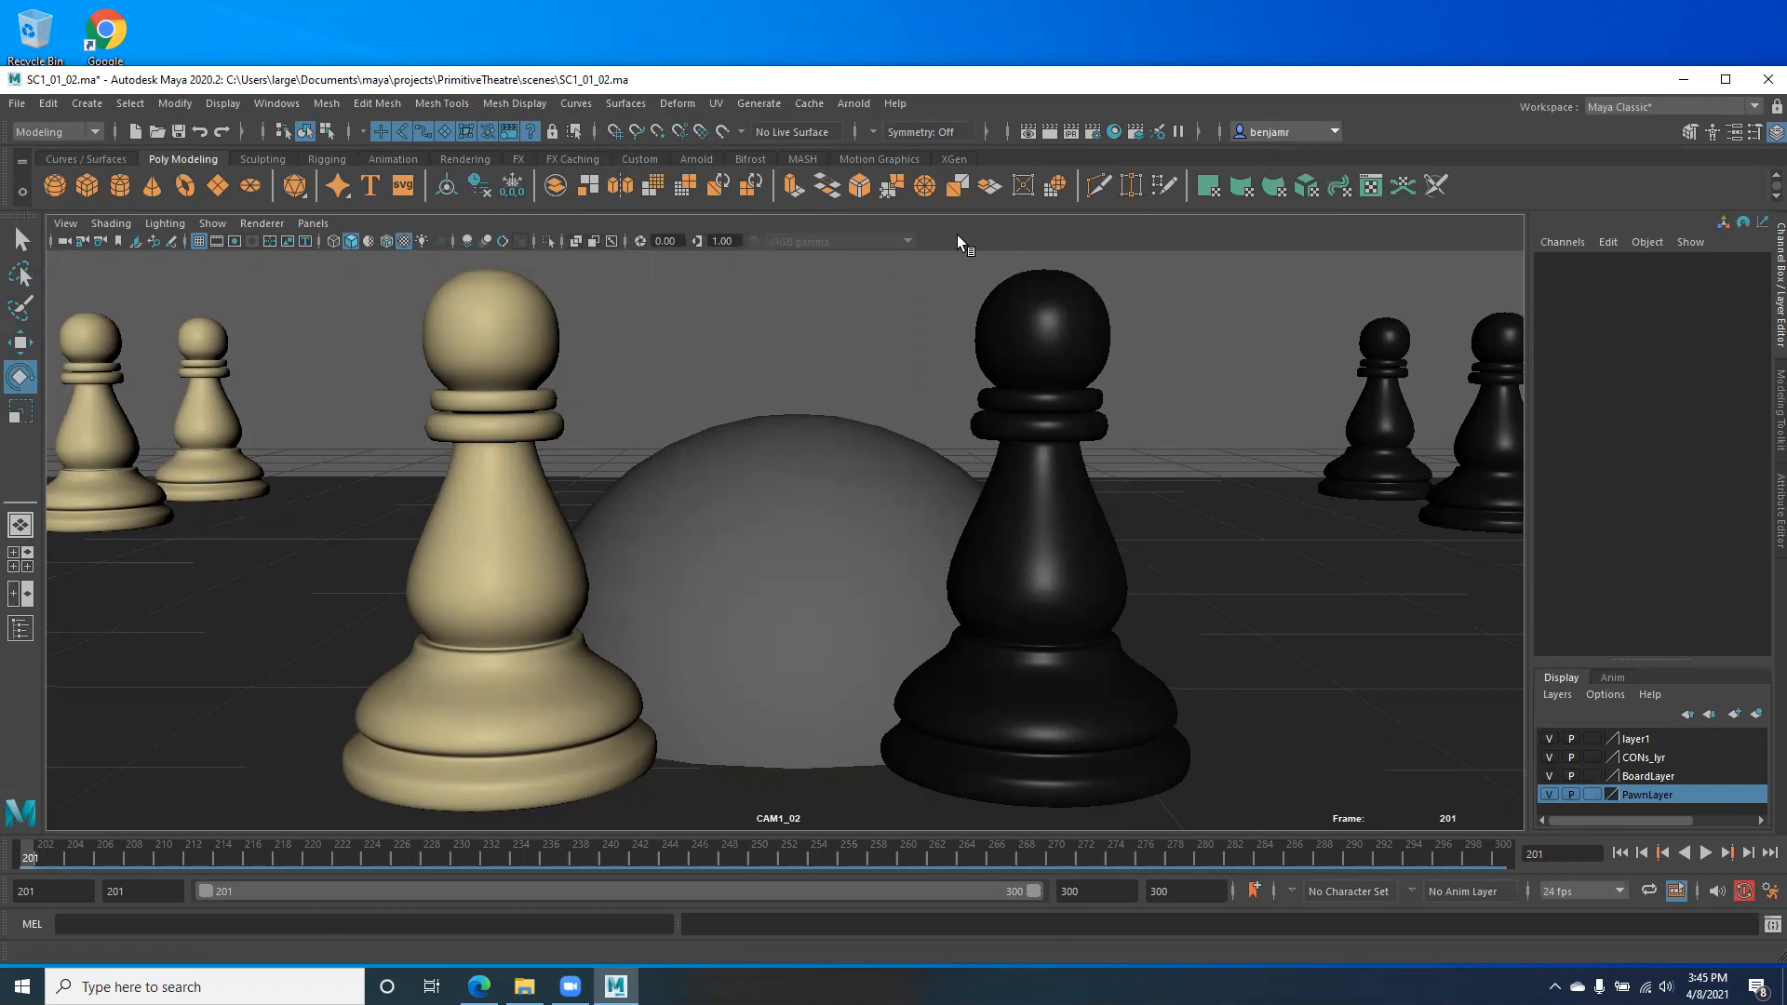
Step: Switch the camera viewport to full-screen view and return it to the standard view
key(ctrl+space)
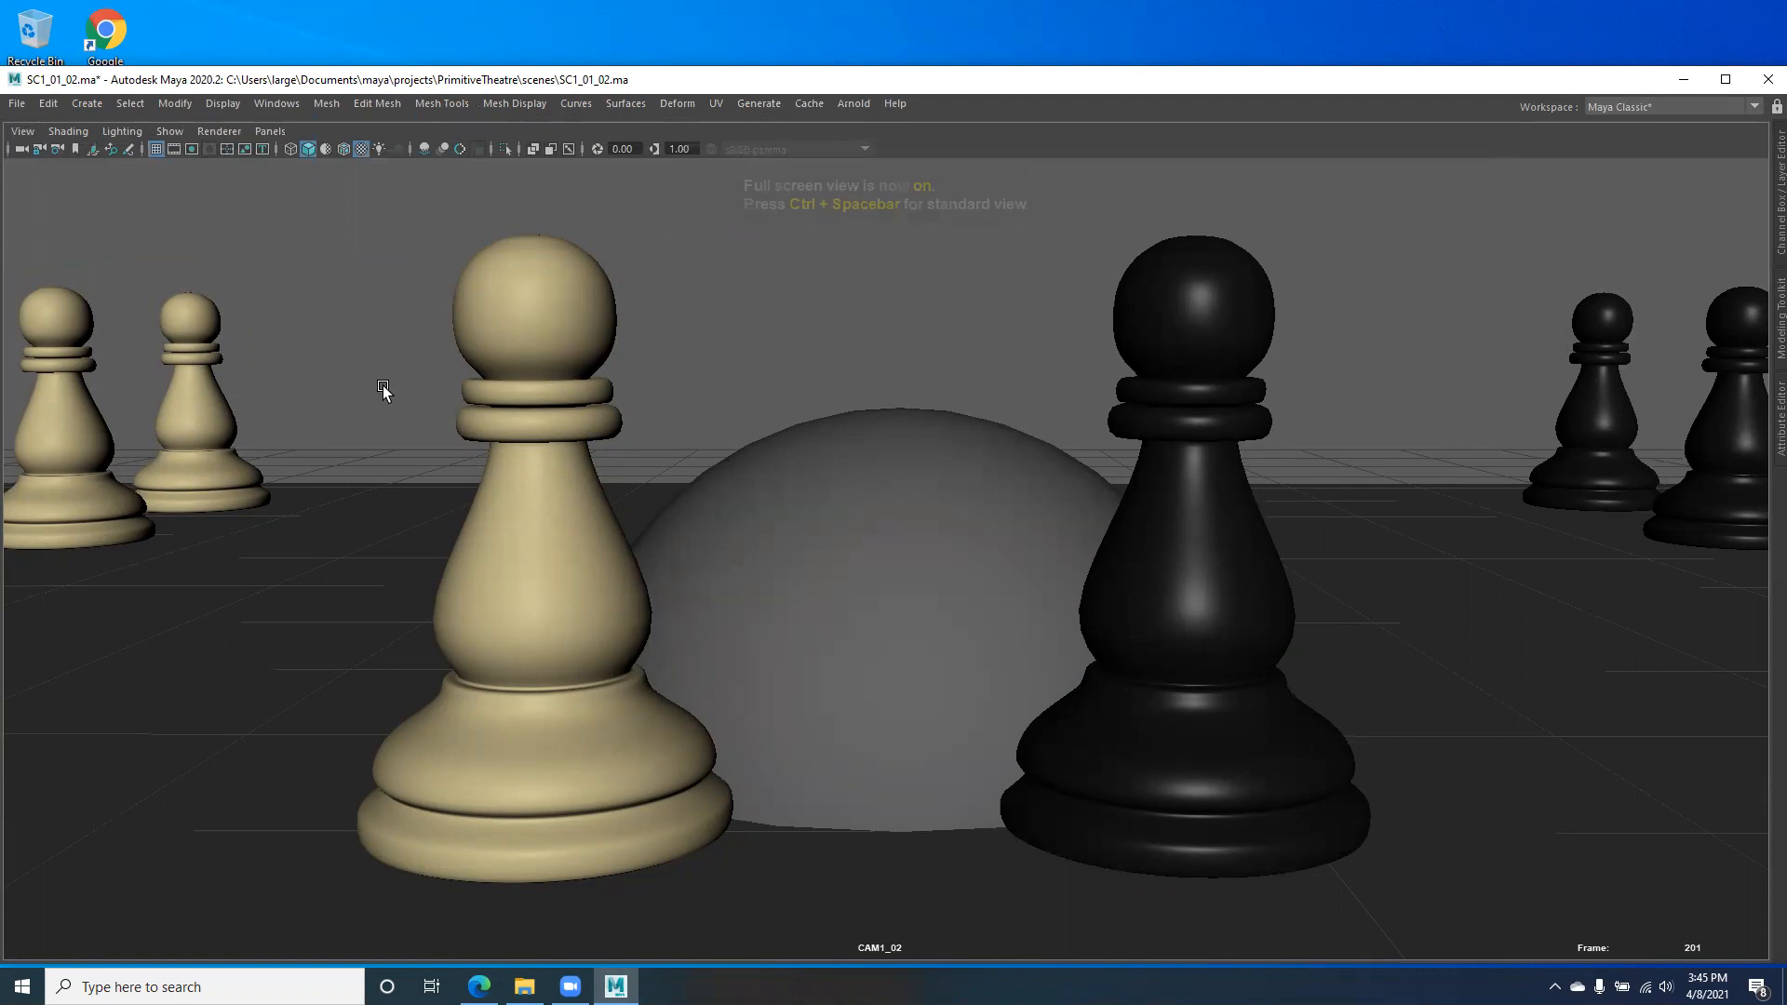
key(ctrl+space)
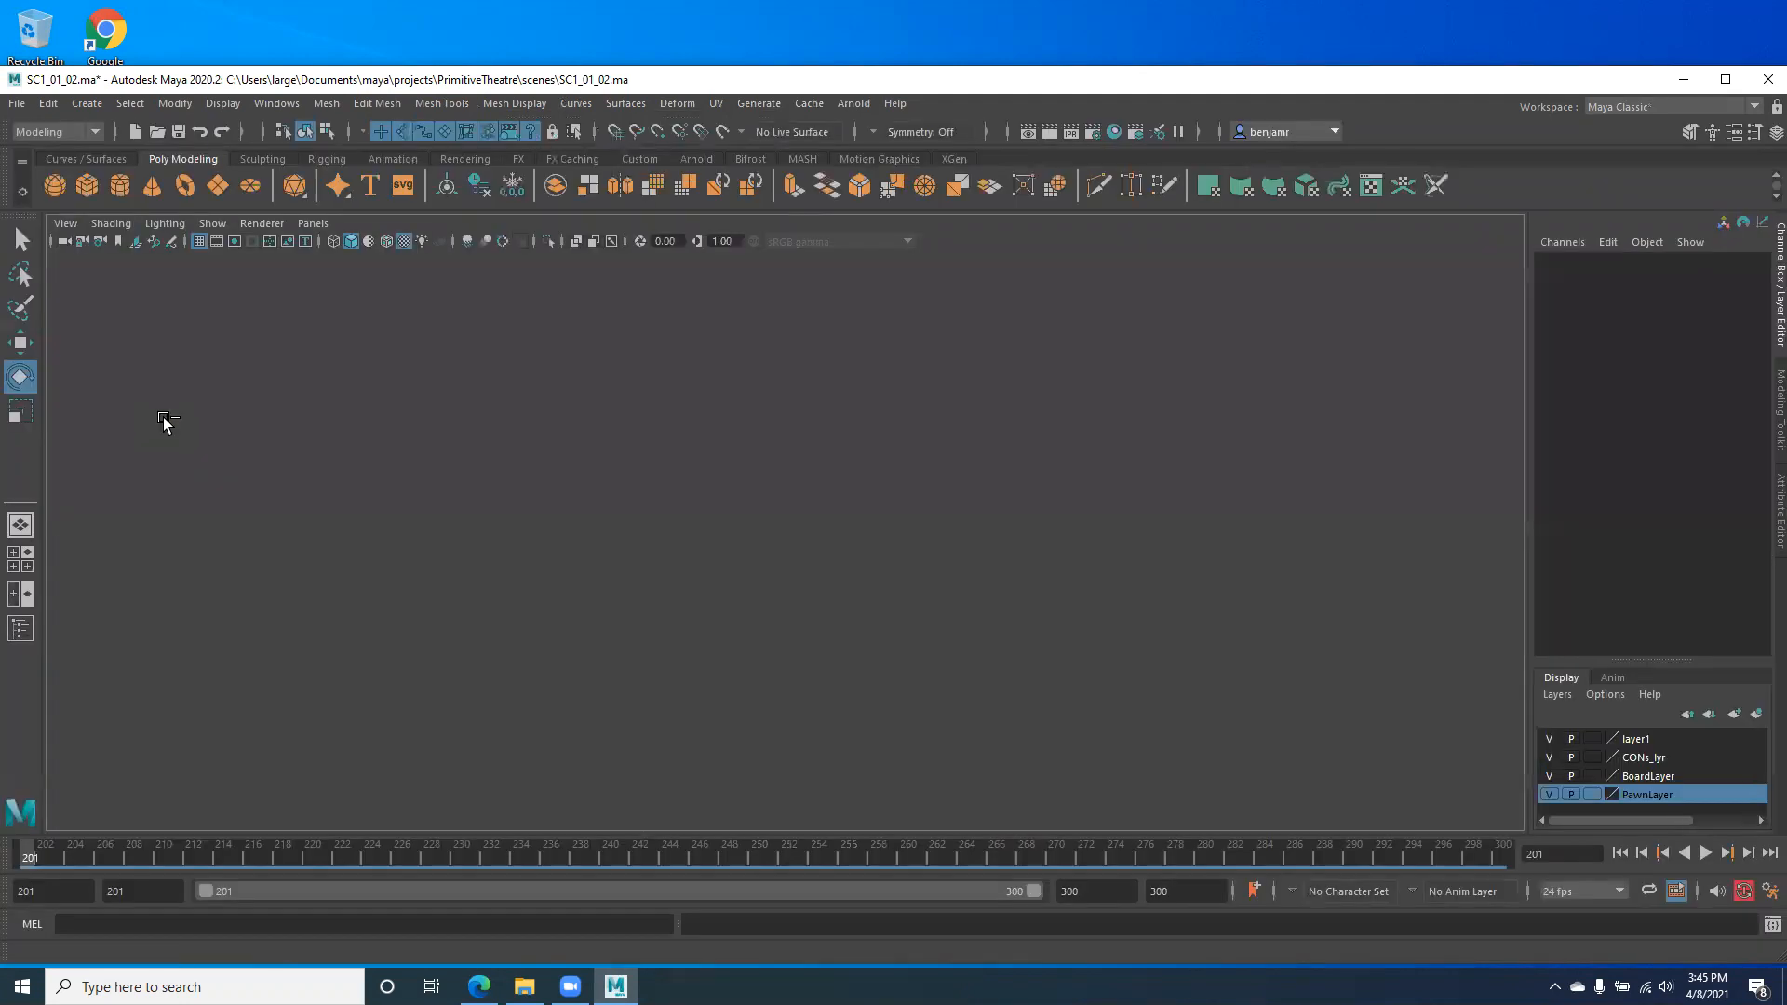